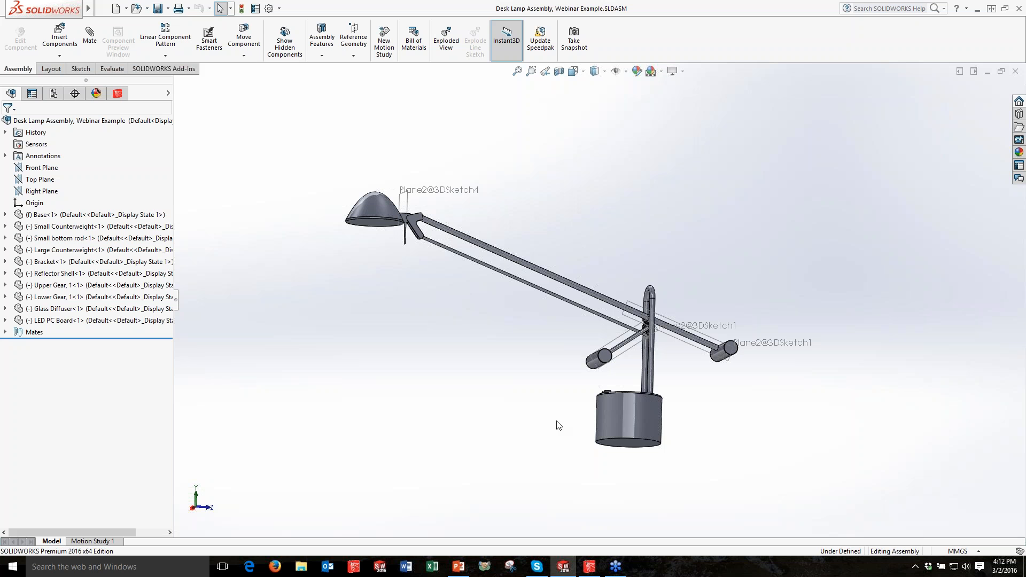
Switch to TracePro and open the ACIS file "Desk Lamp Assembly, Webinar Example.SAT" from the Examples folder
left_click(589, 567)
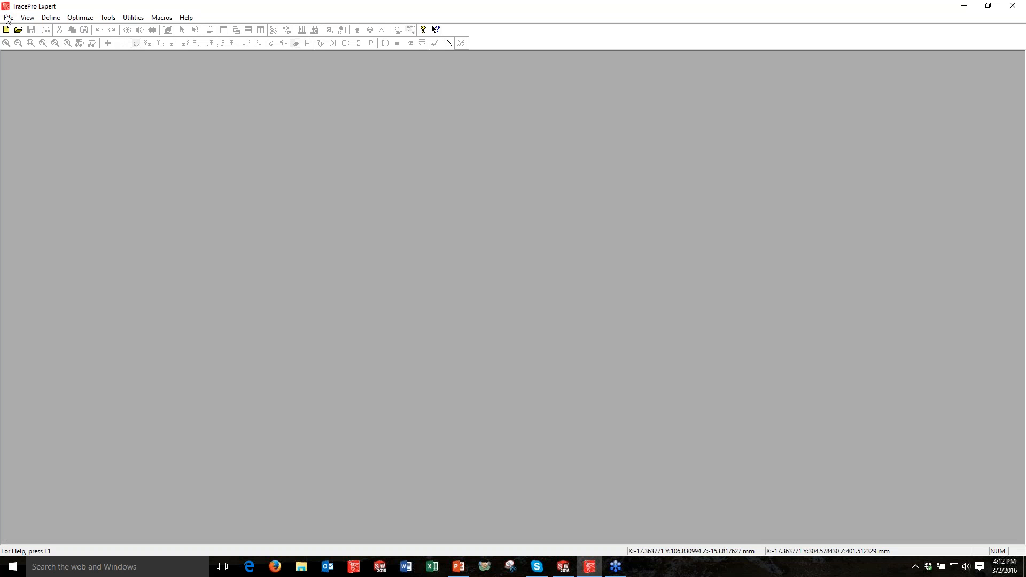
left_click(32, 42)
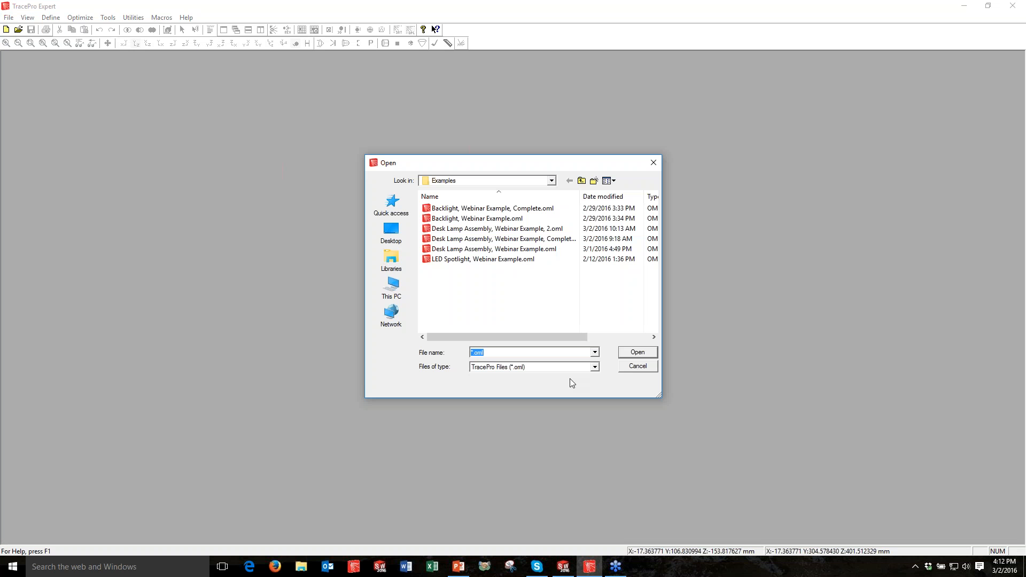
left_click(570, 368)
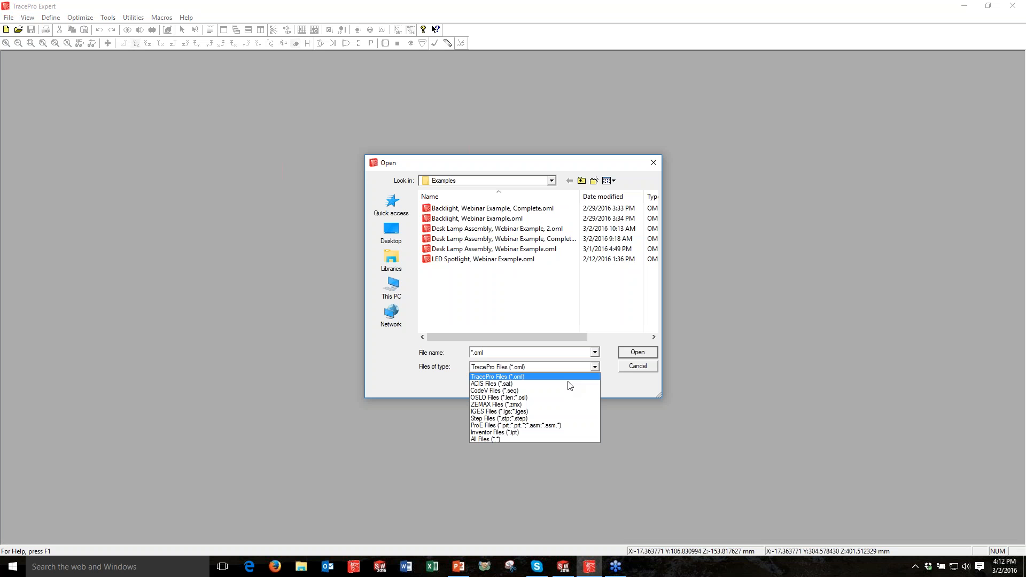
left_click(569, 384)
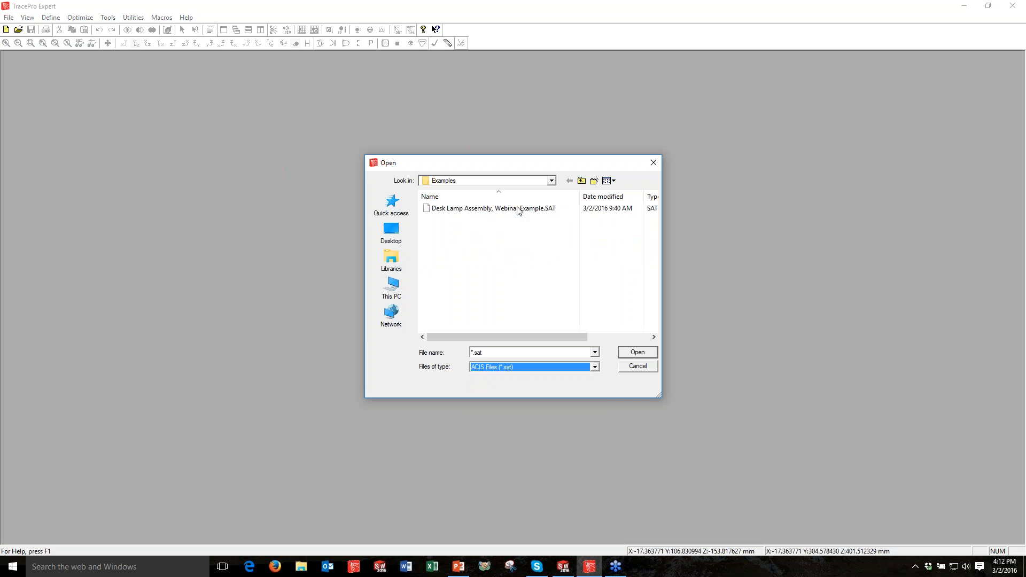
left_click(517, 209)
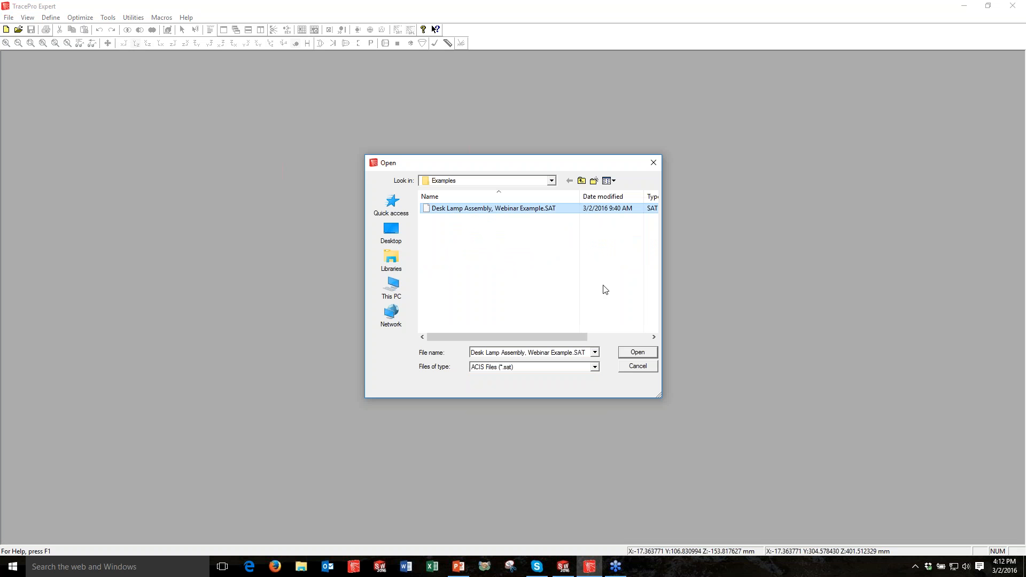
left_click(637, 352)
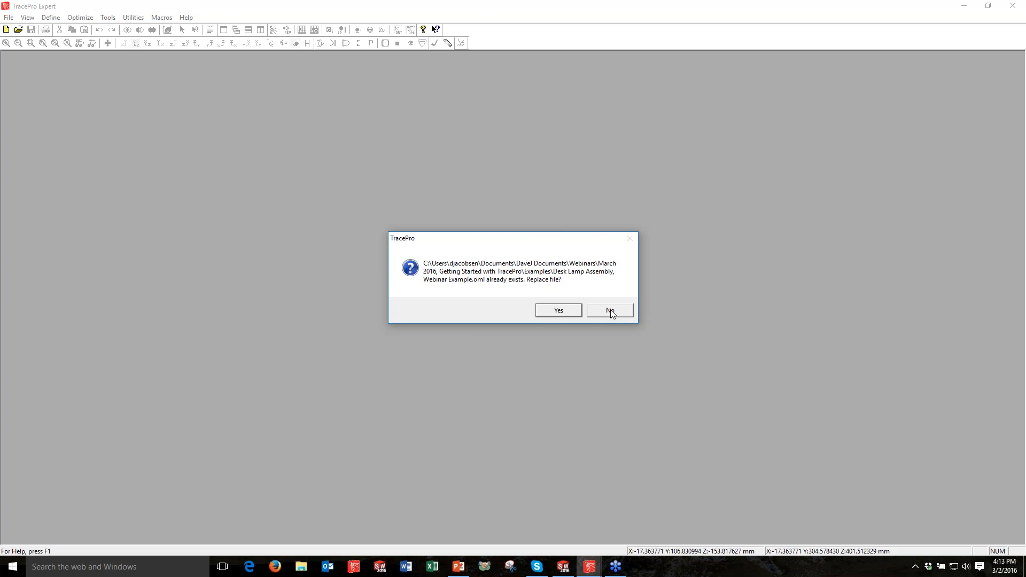
Save the imported model as "Desk Lamp Assembly, Webinar Example, 3.oml" without replacing the existing file, and enlarge its model window
left_click(611, 311)
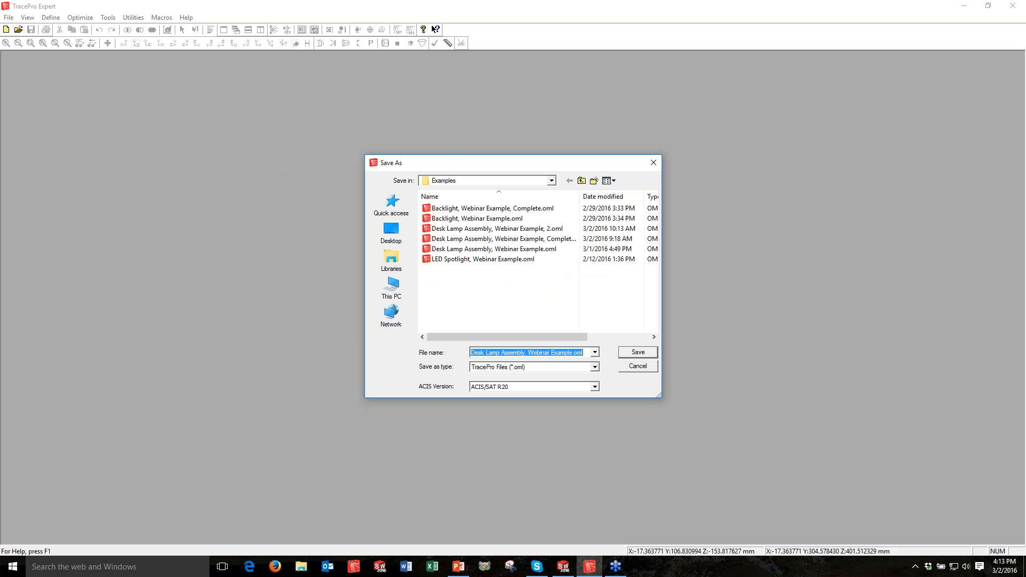
left_click(571, 353)
type(", ")
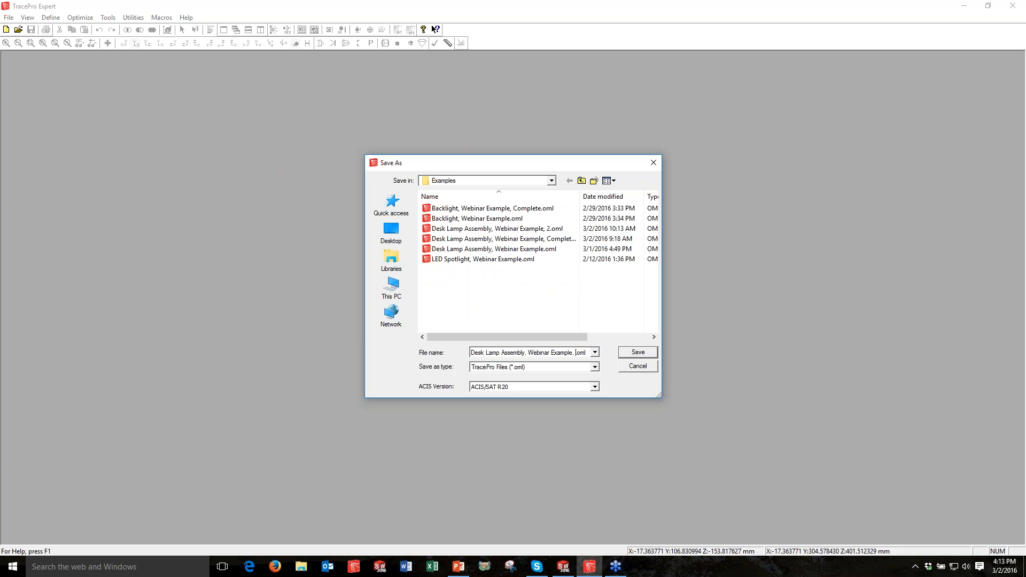
type("3")
key("Return")
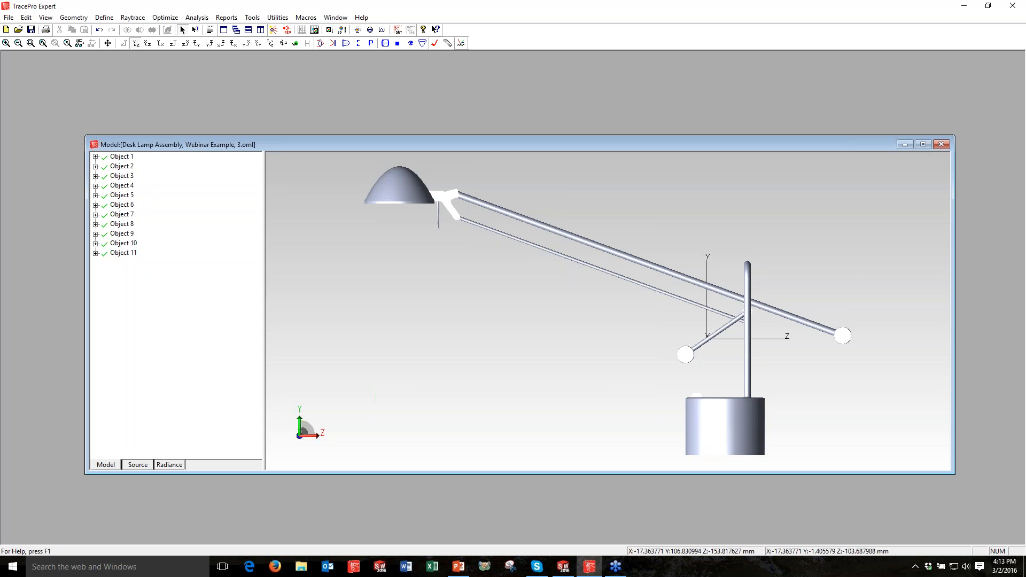
left_click_drag(85, 135, 73, 77)
left_click_drag(955, 474, 985, 511)
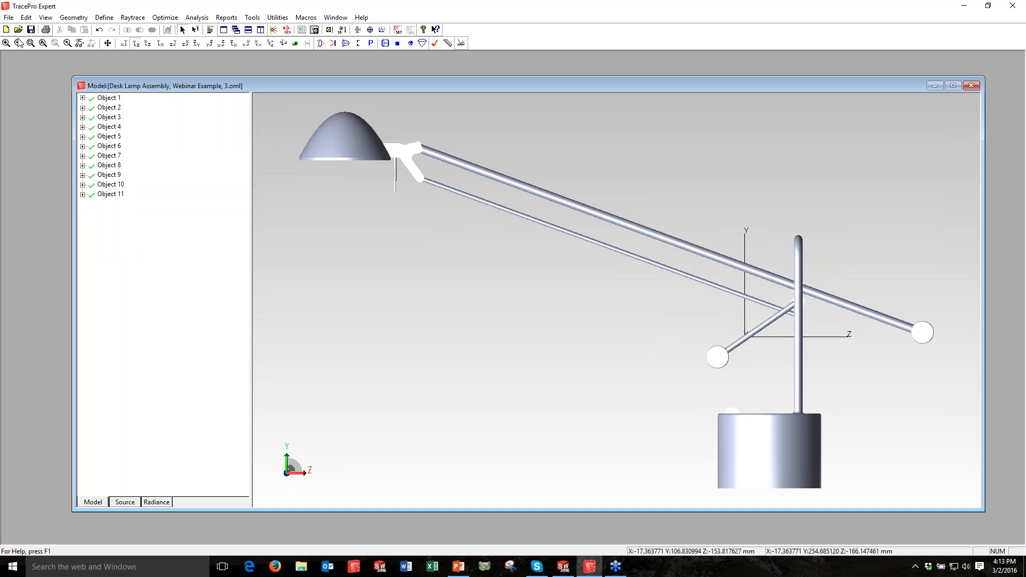
Open "Desk Lamp Assembly, Webinar Example.oml" and close the imported "Webinar Example, 3" model
left_click(9, 18)
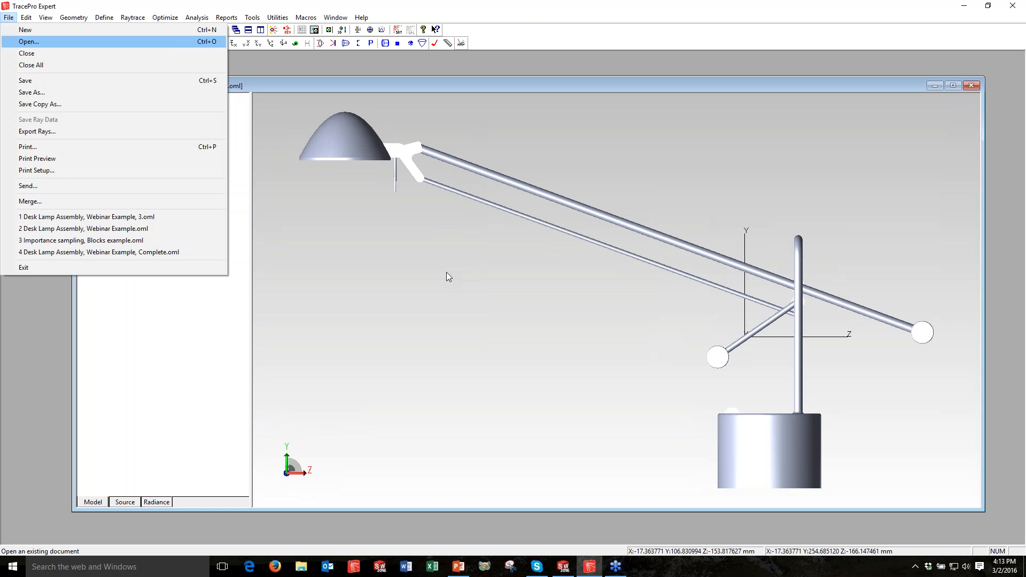
key("Return")
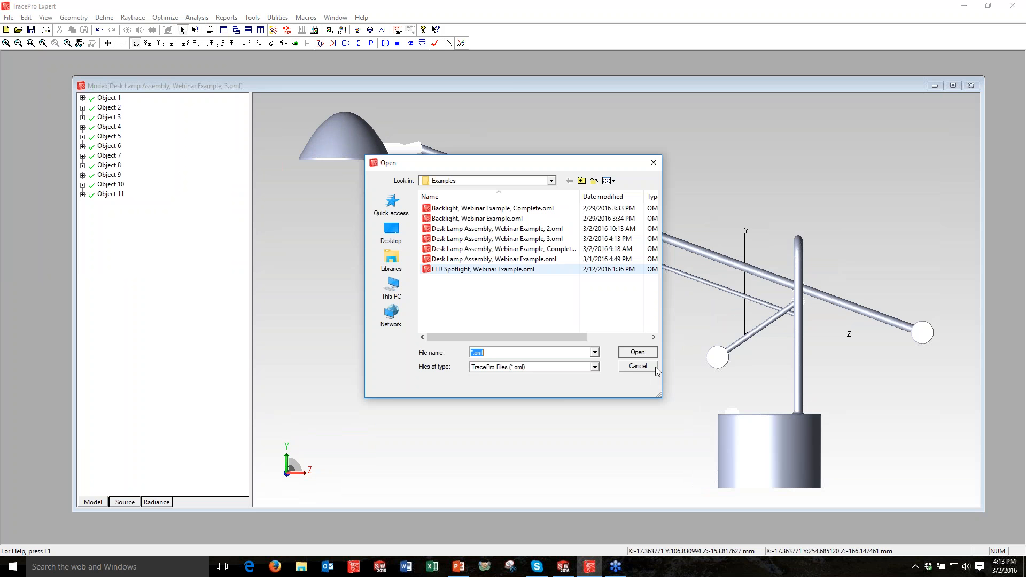
left_click(494, 259)
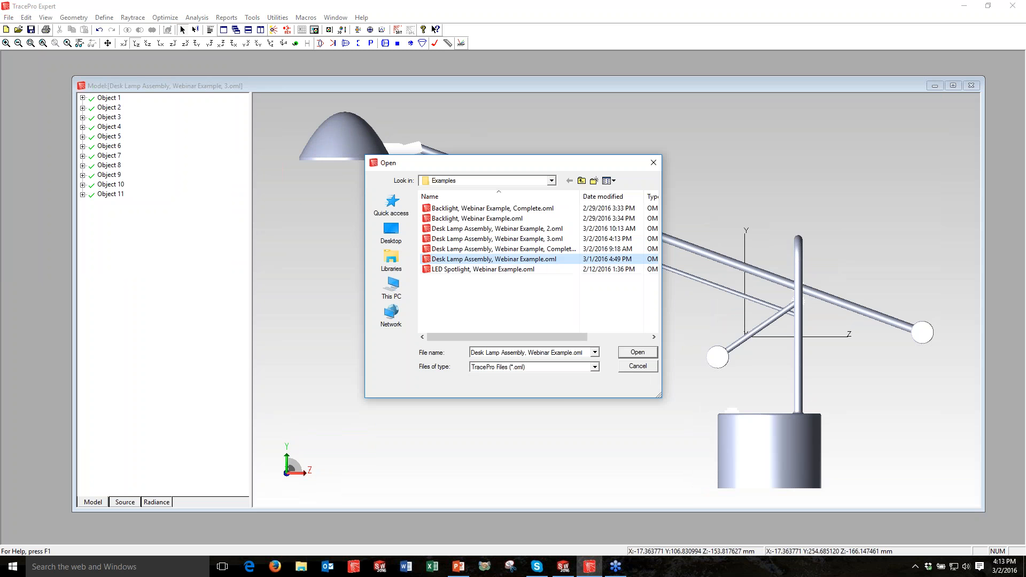
key("Return")
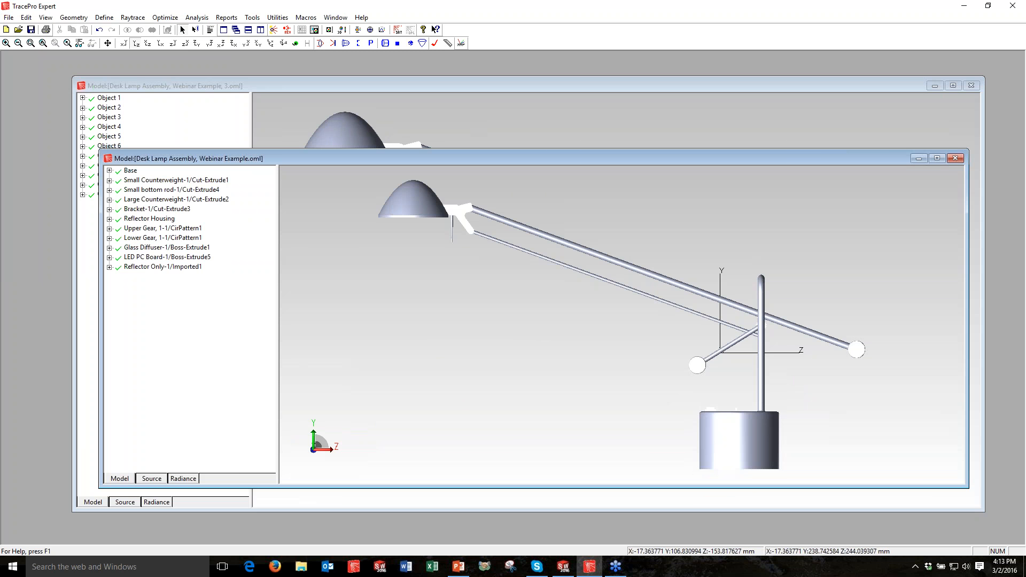
left_click(971, 85)
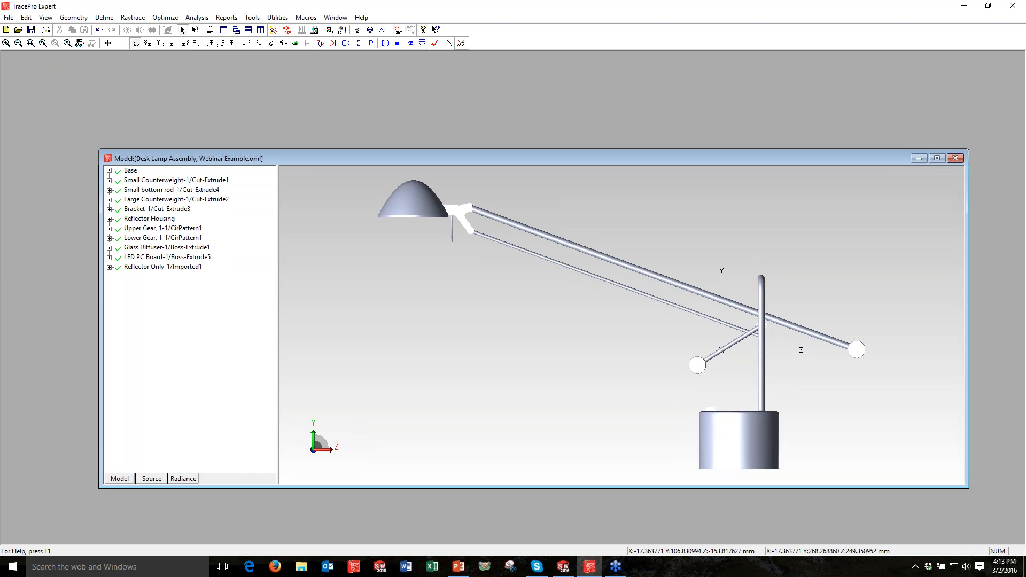
Enlarge the desk lamp model window and narrow its object tree to give the 3D view more room
left_click_drag(99, 149, 89, 66)
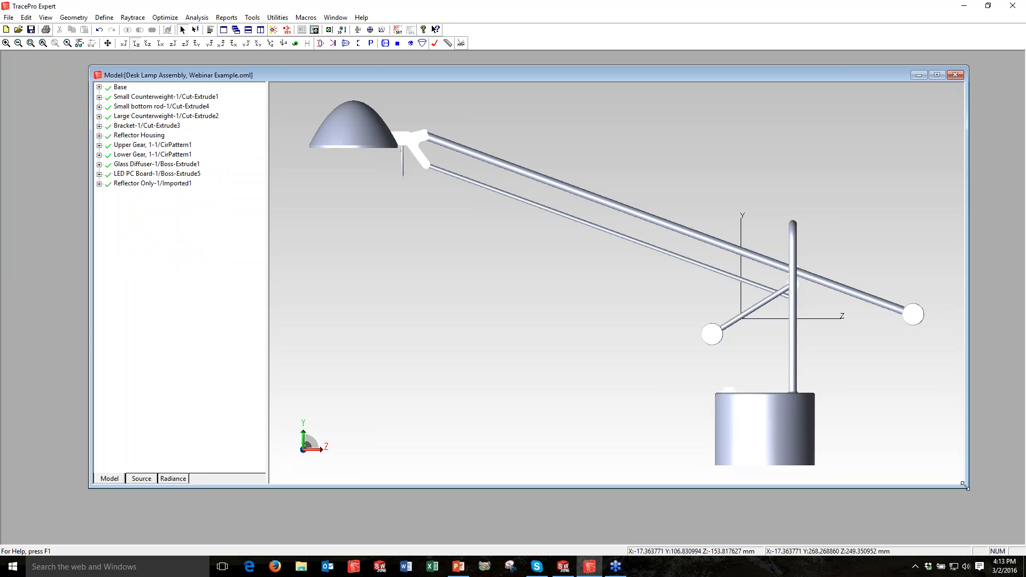
left_click_drag(965, 486, 988, 524)
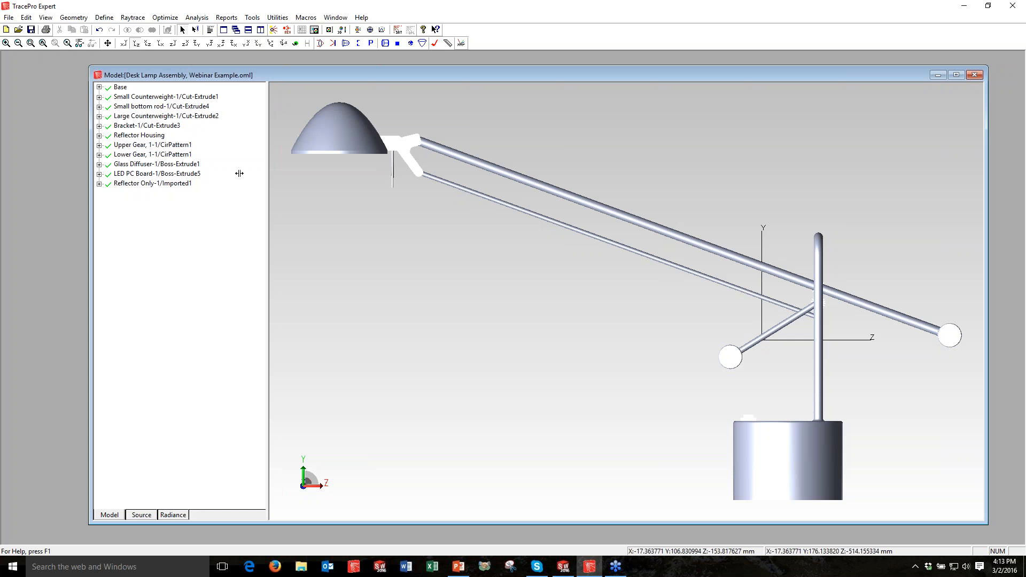
left_click_drag(240, 173, 239, 173)
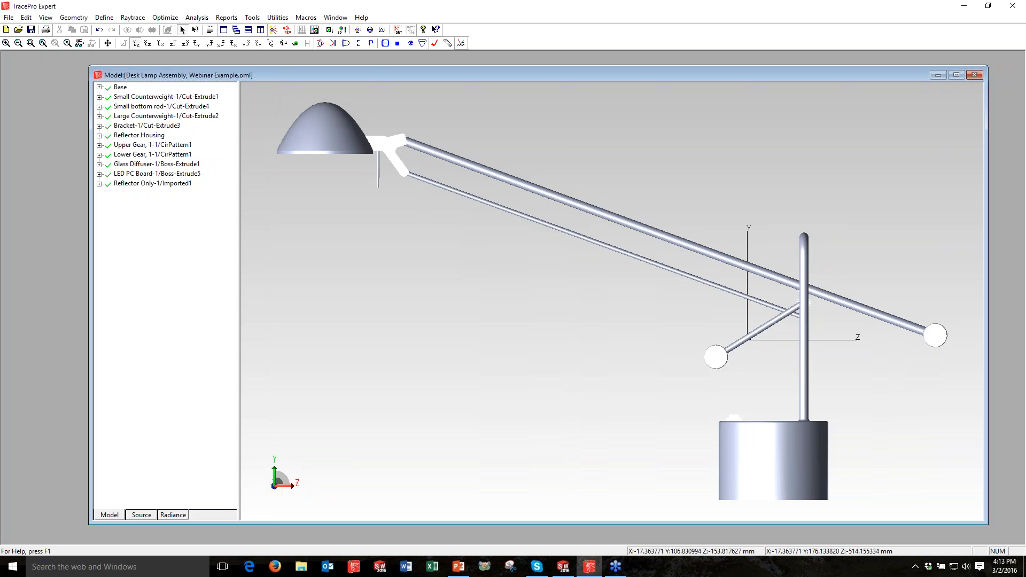
Apply the Black Plastic surface property from the Default catalog to all objects from Base through Lower Gear
left_click(120, 88)
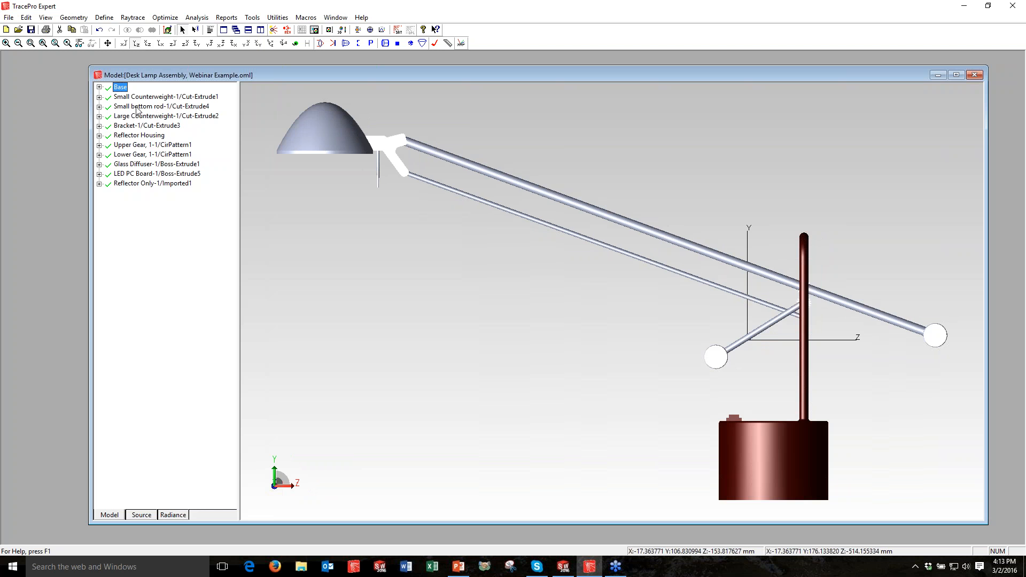
left_click(135, 99, "ctrl")
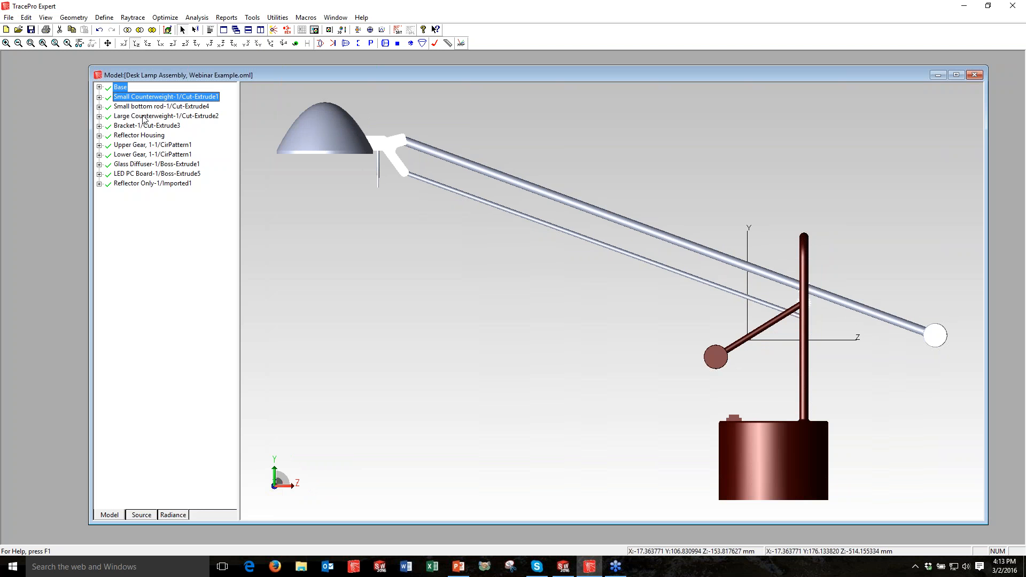
left_click(144, 116, "shift")
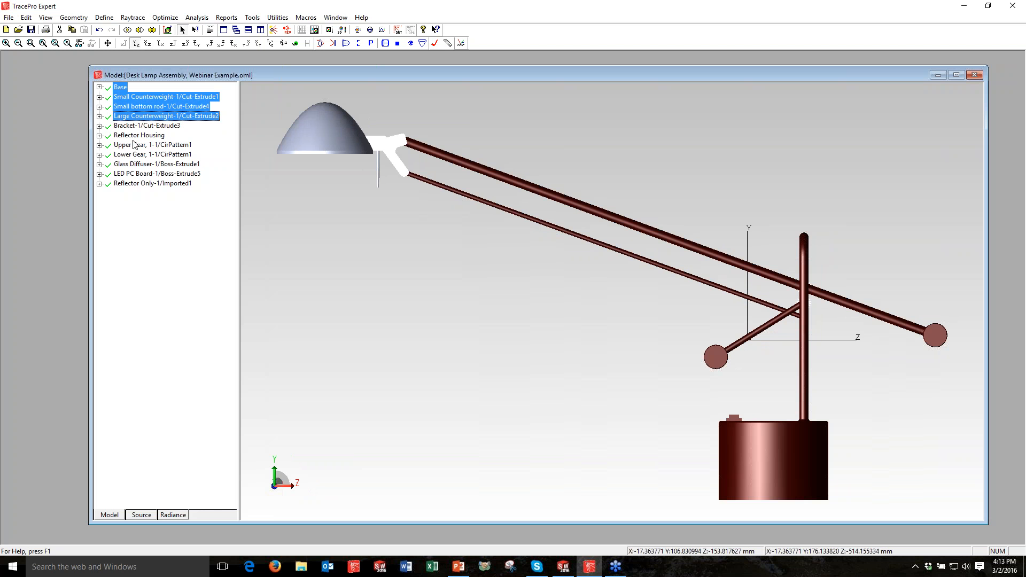
left_click(135, 137, "shift")
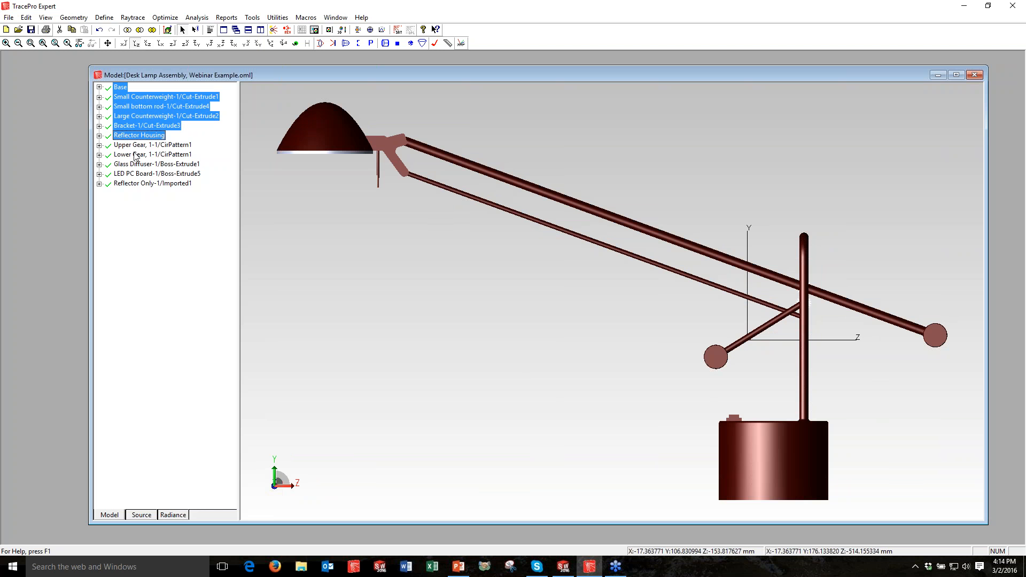
left_click(135, 155, "shift")
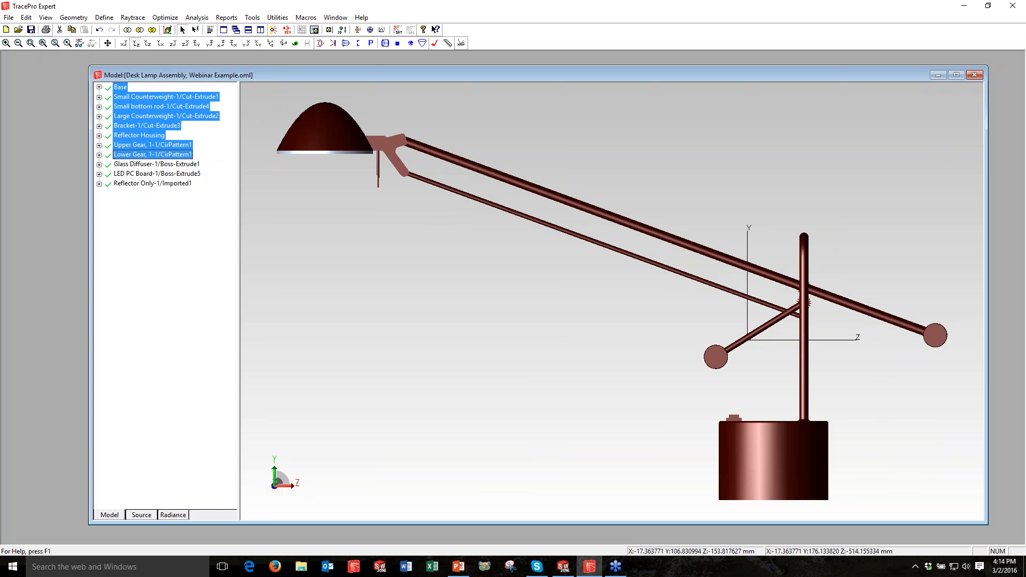
right_click(139, 117)
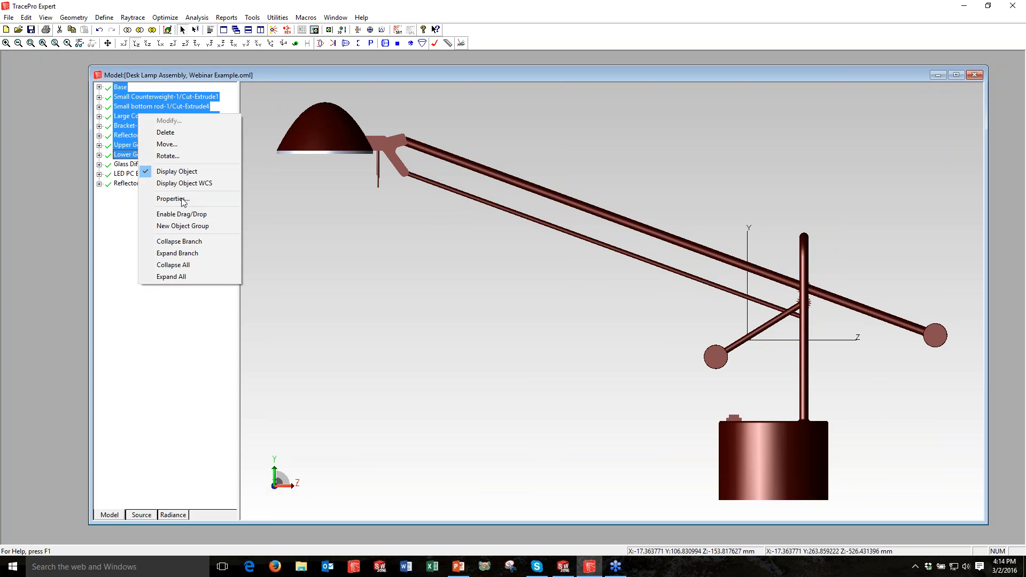
left_click(172, 198)
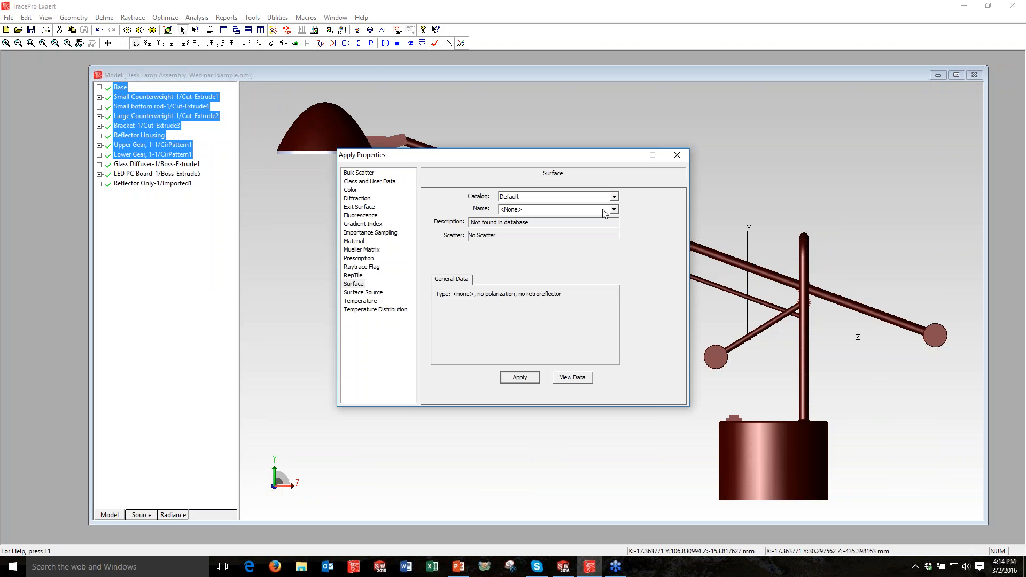
left_click(518, 198)
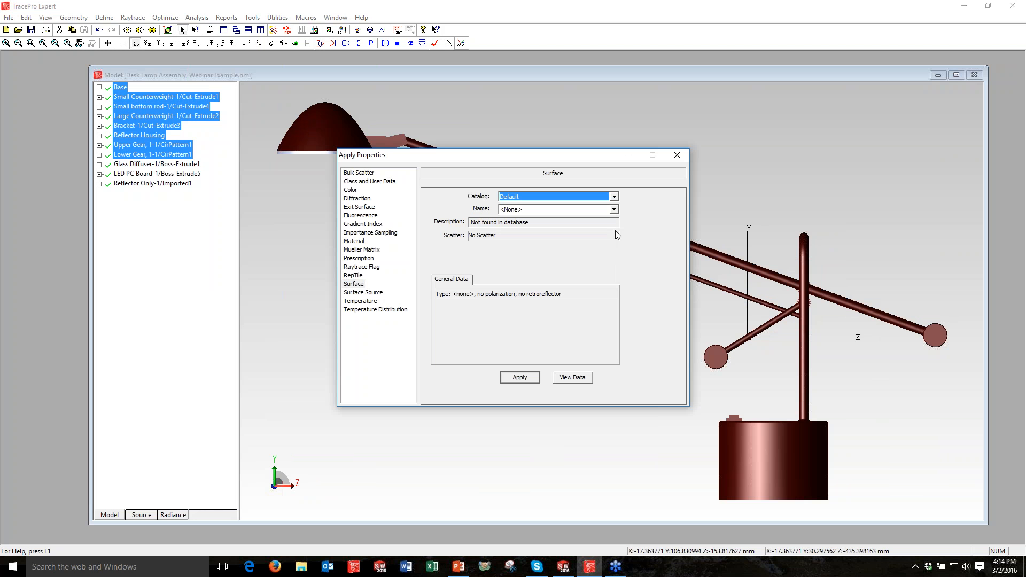
left_click(614, 209)
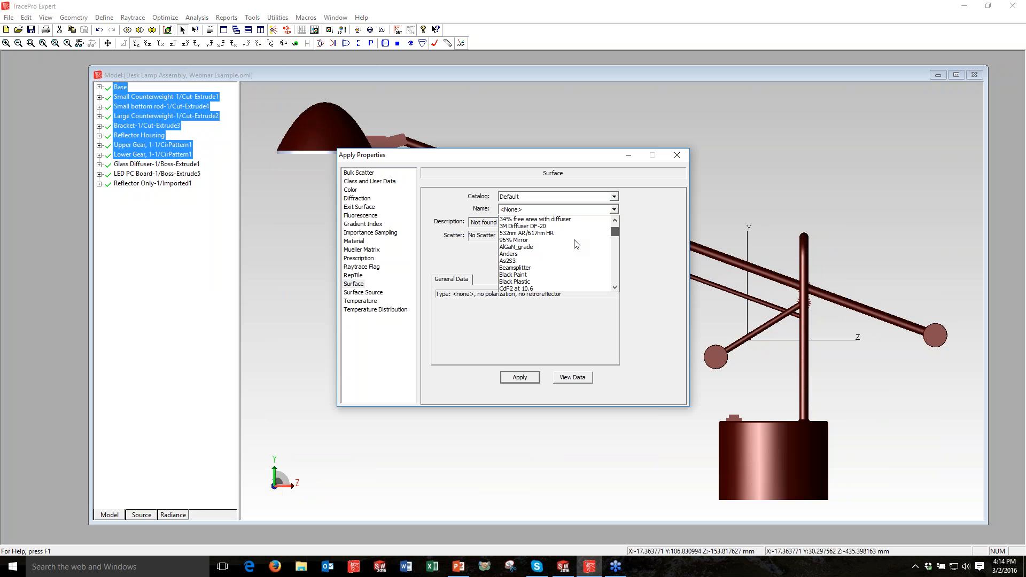
left_click(563, 282)
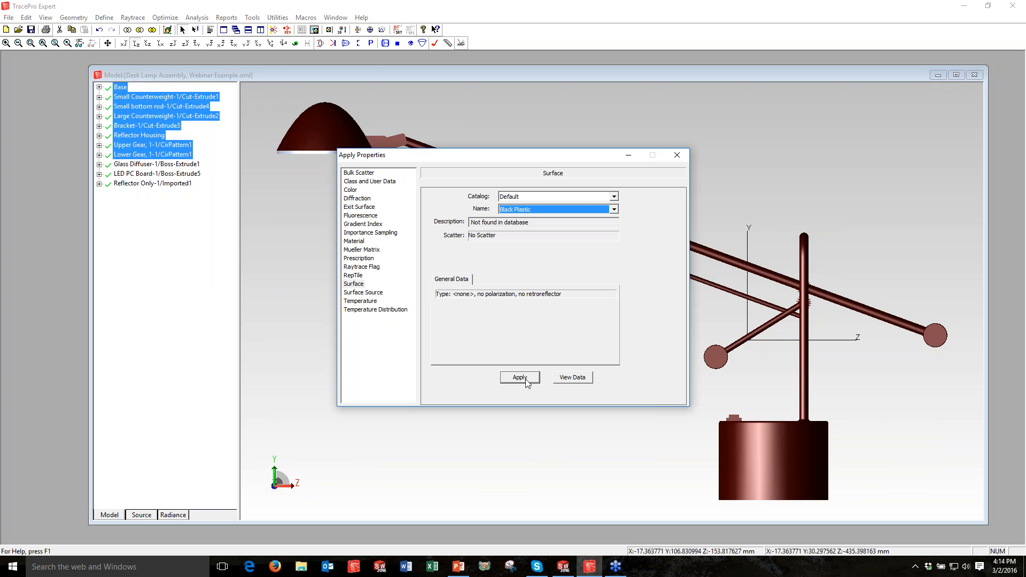
left_click(525, 378)
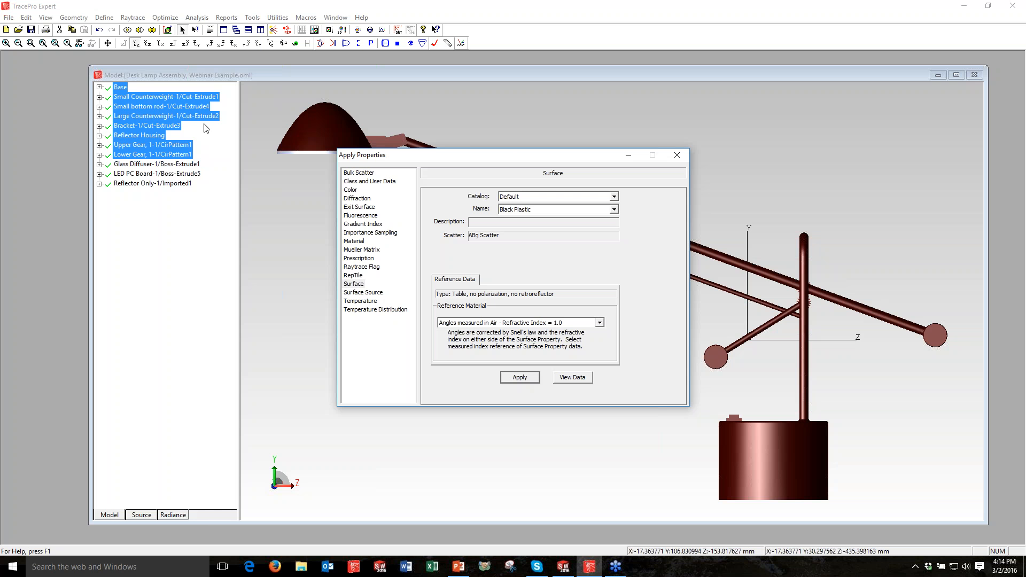
left_click(677, 155)
Check the surface property assigned to Surface 14 of the Base, and collapse the Base again
left_click(99, 87)
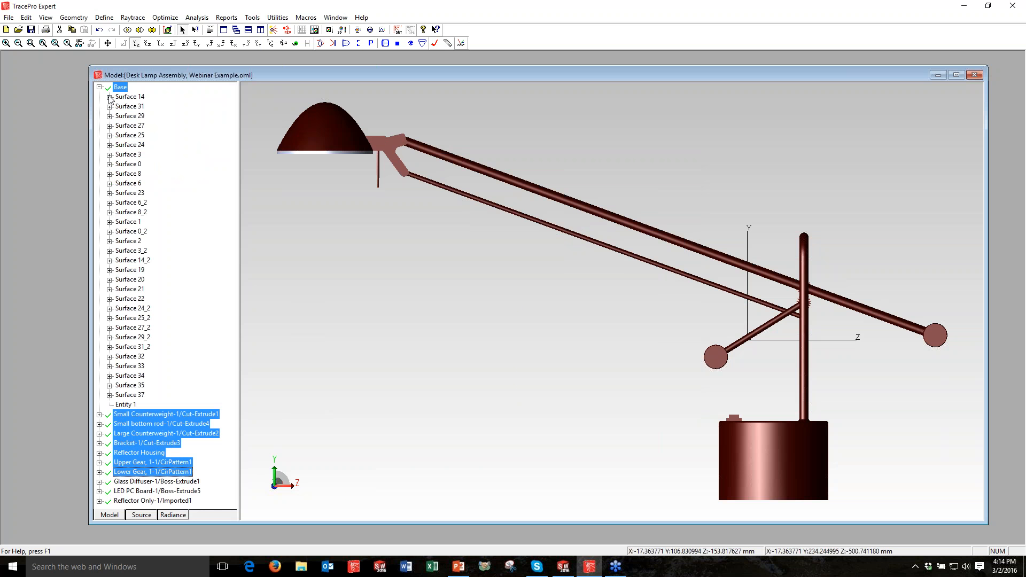
left_click(109, 96)
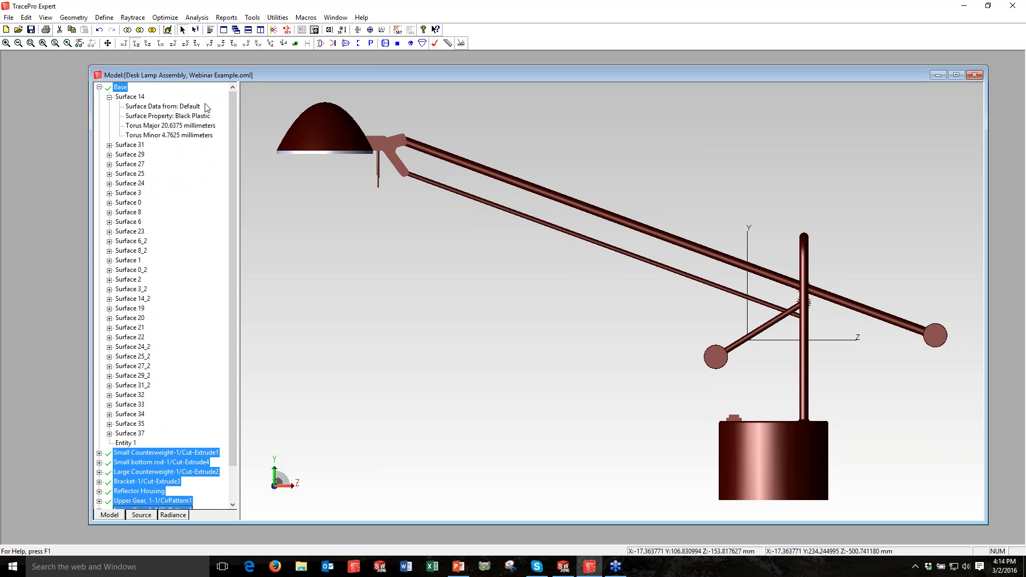
double_click(115, 89)
Apply the Black Paint surface property from the Default catalog to all selected objects from Base through Lower Gear
right_click(121, 89)
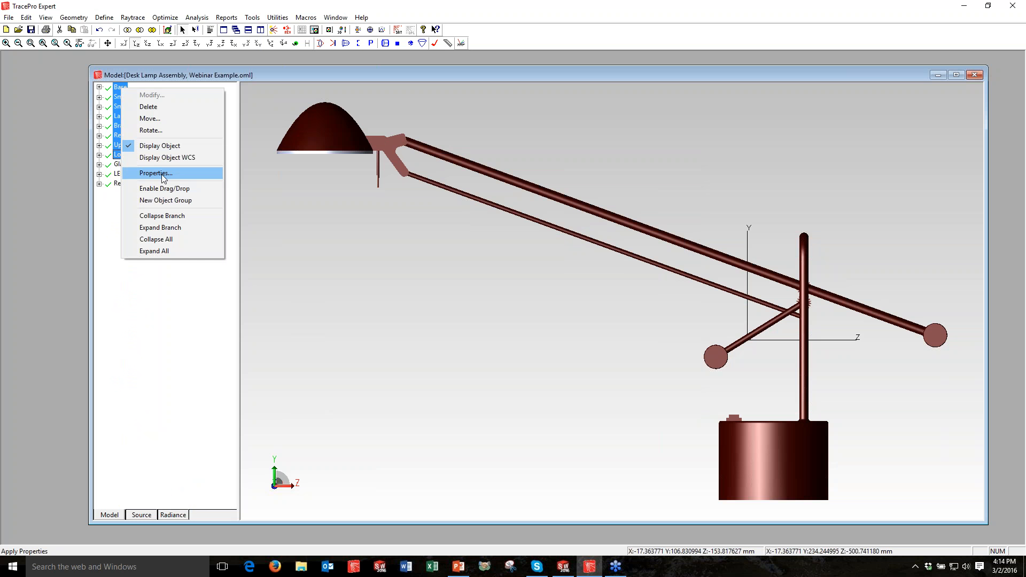
left_click(163, 174)
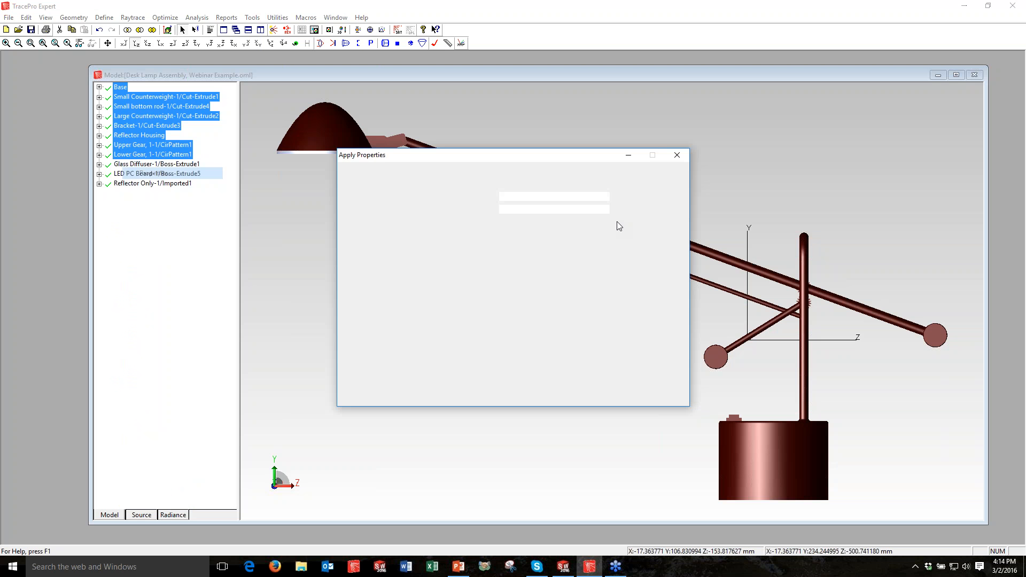
left_click(614, 209)
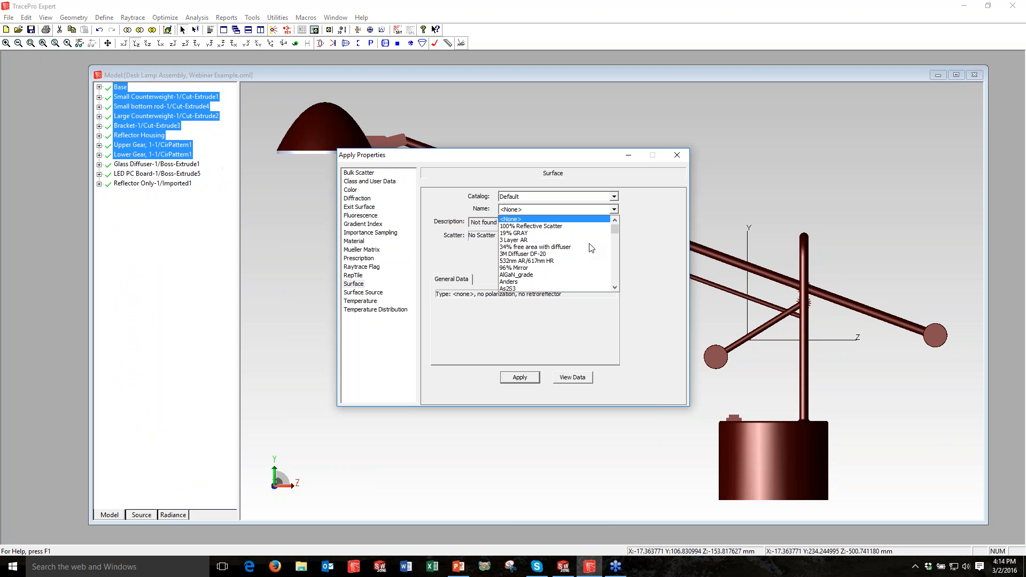
scroll(590, 248, "down", 3)
left_click(590, 247)
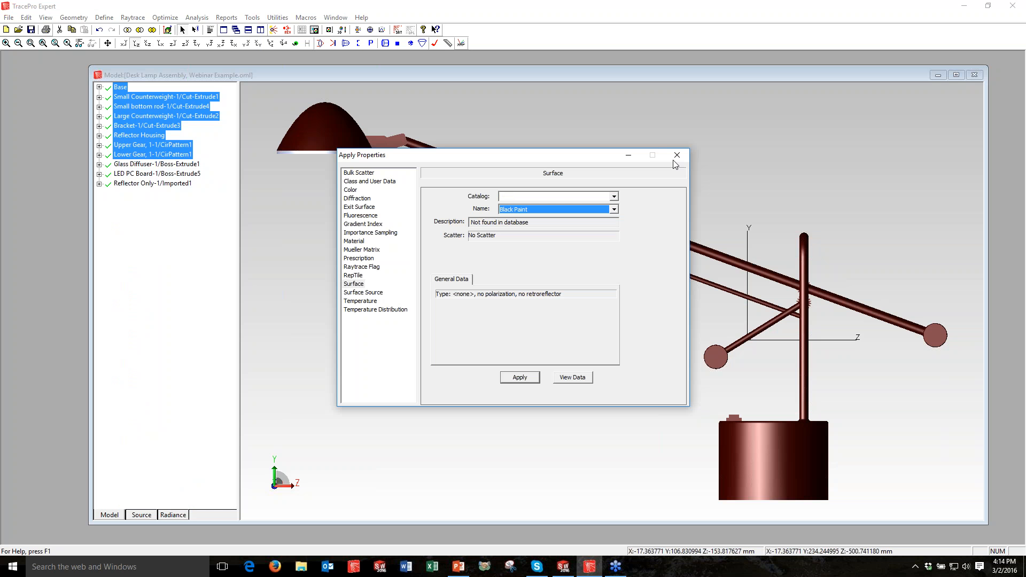
Check the surface properties assigned to Surface 14 of the Base and Surface 6 of the Large Counterweight
left_click(99, 116)
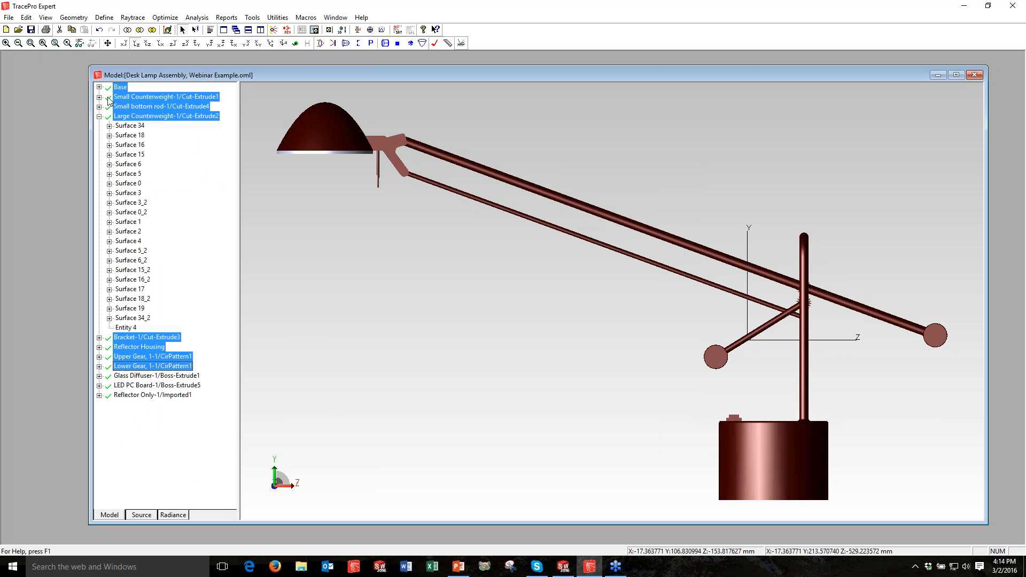
left_click(98, 87)
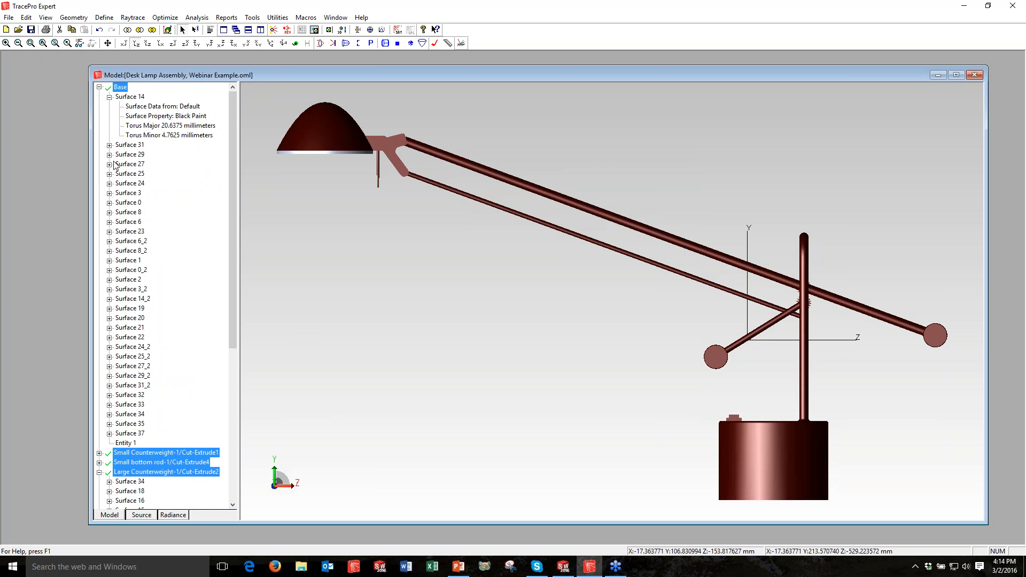
left_click(99, 87)
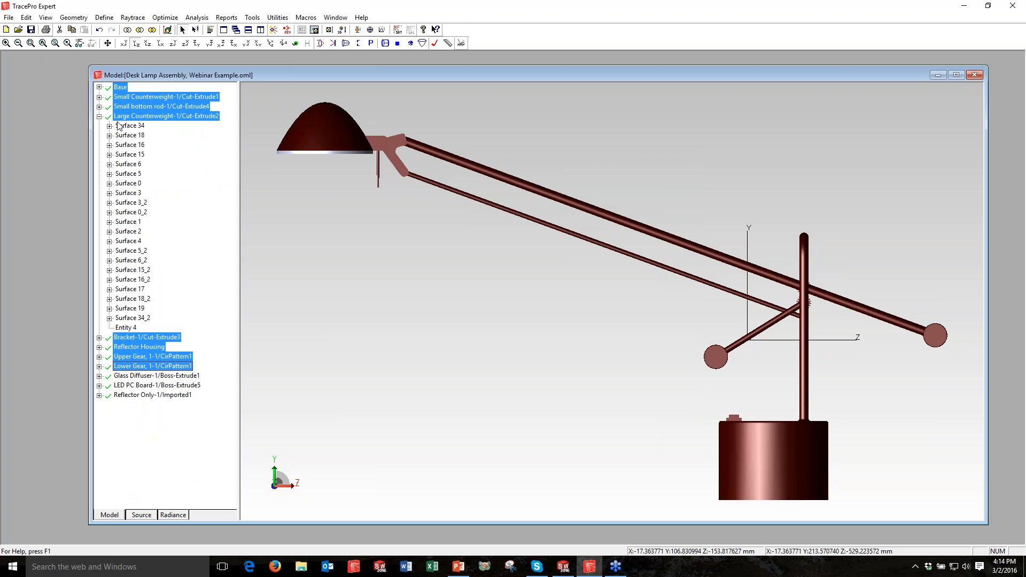
left_click(109, 164)
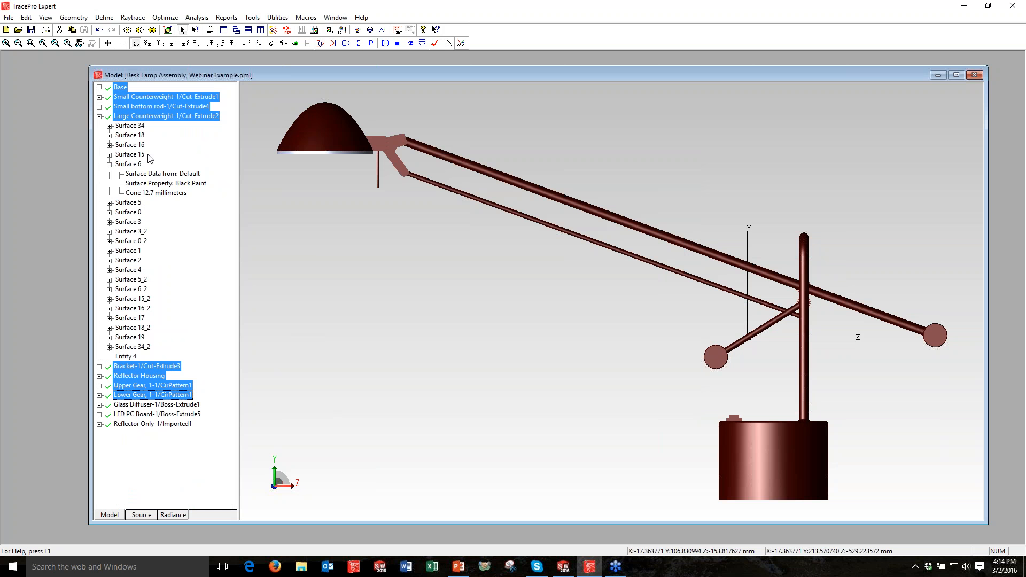
left_click(99, 116)
Identify the Large Counterweight, the Base and single Base surfaces, including Surface 8_2 and the outer cylinder face, by selecting each in turn
left_click(130, 116)
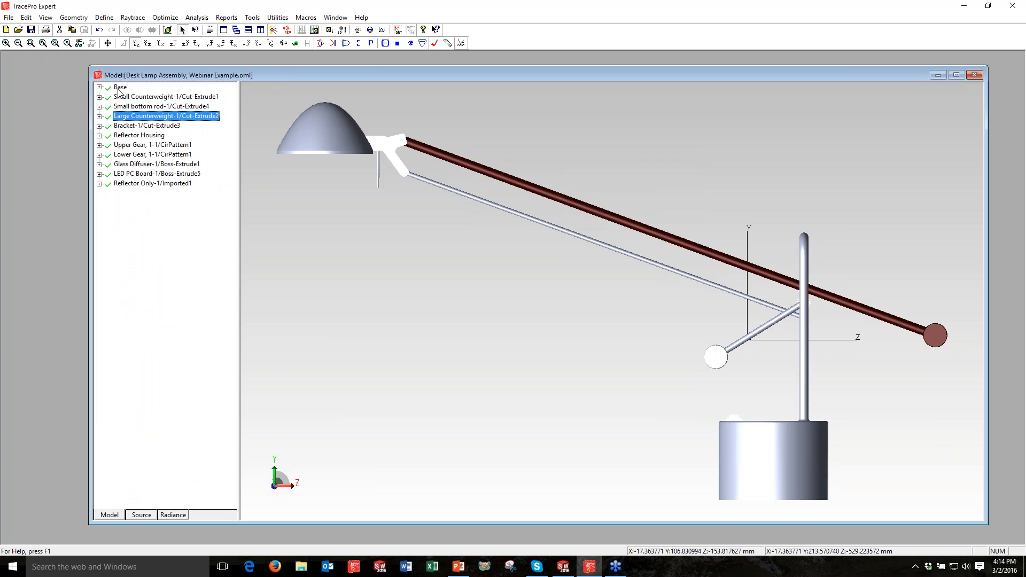
left_click(120, 88)
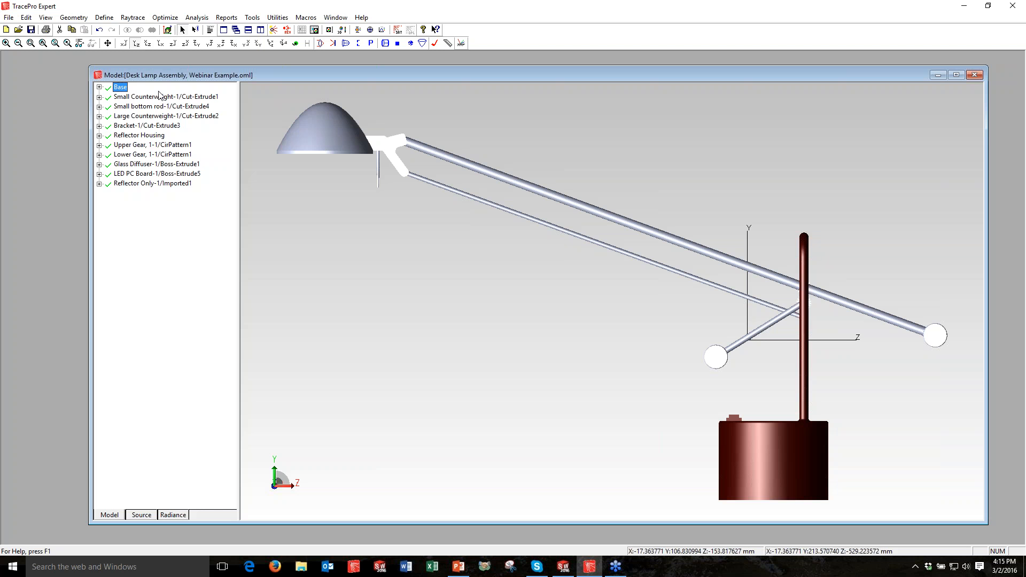
left_click(99, 88)
left_click(128, 155)
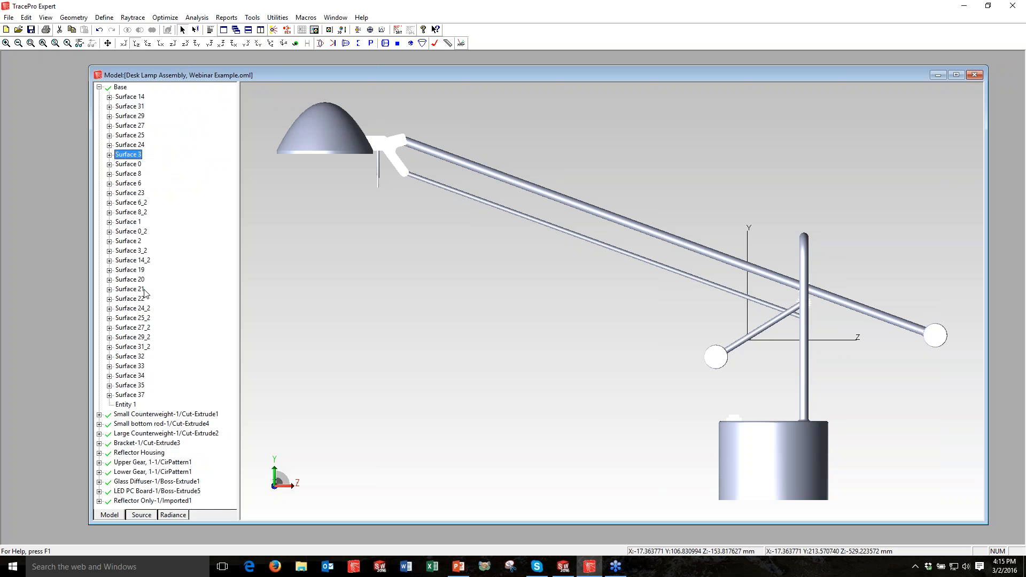
left_click(134, 212)
left_click(194, 30)
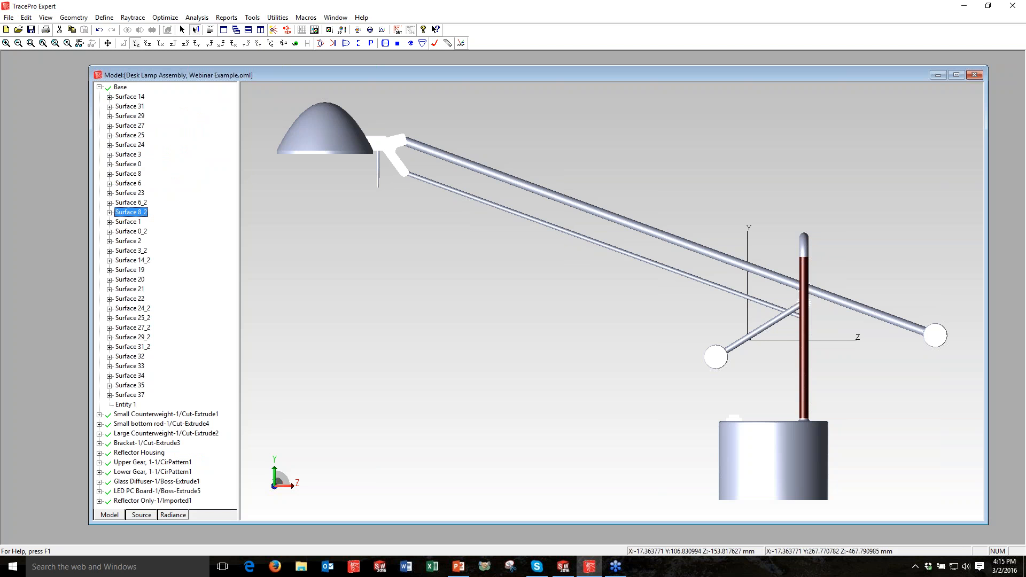
left_click(775, 458)
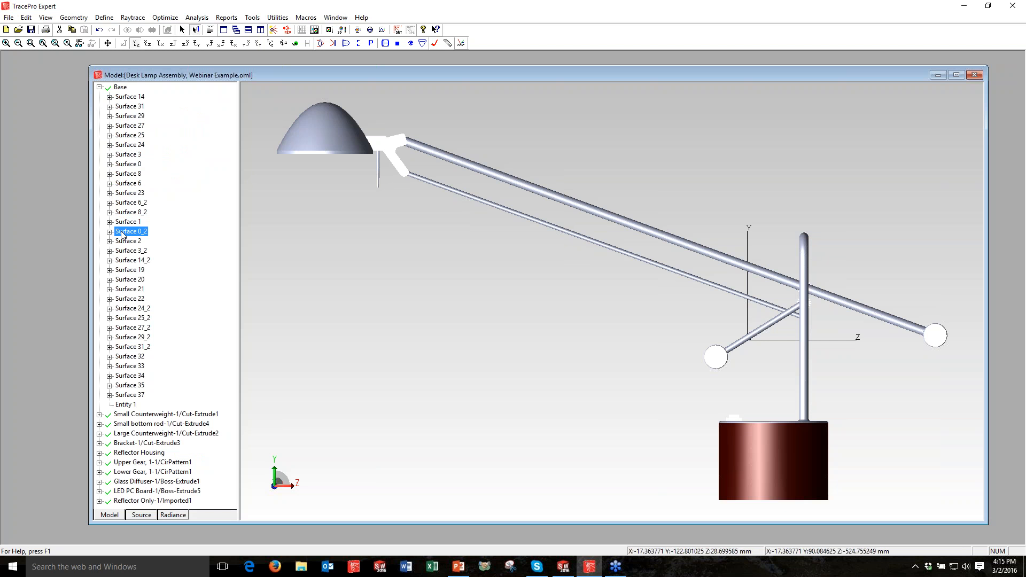
left_click(99, 87)
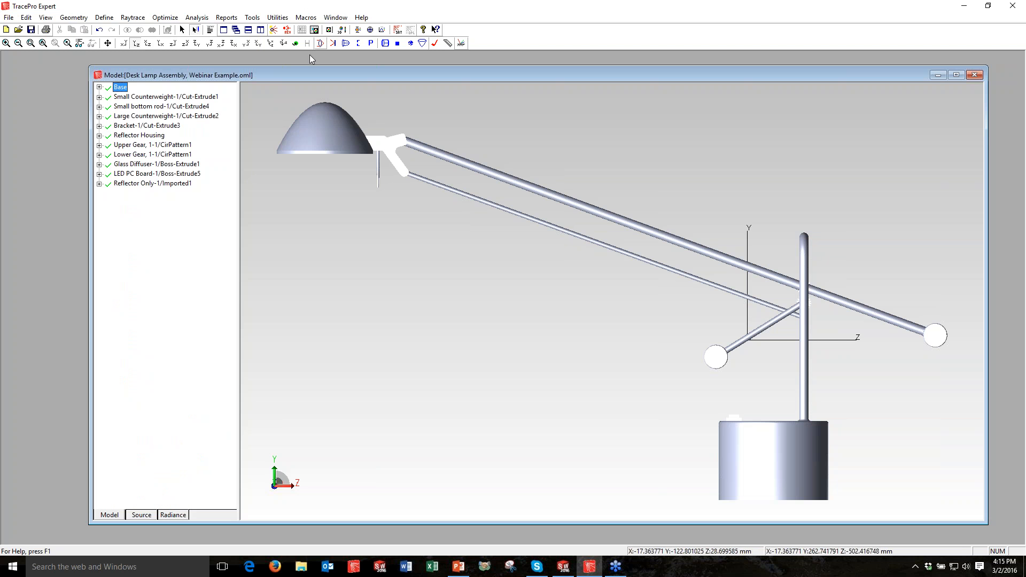
Apply the BK7 material from the SCHOTT catalog to the Glass Diffuser
middle_click_drag(460, 391, 357, 111)
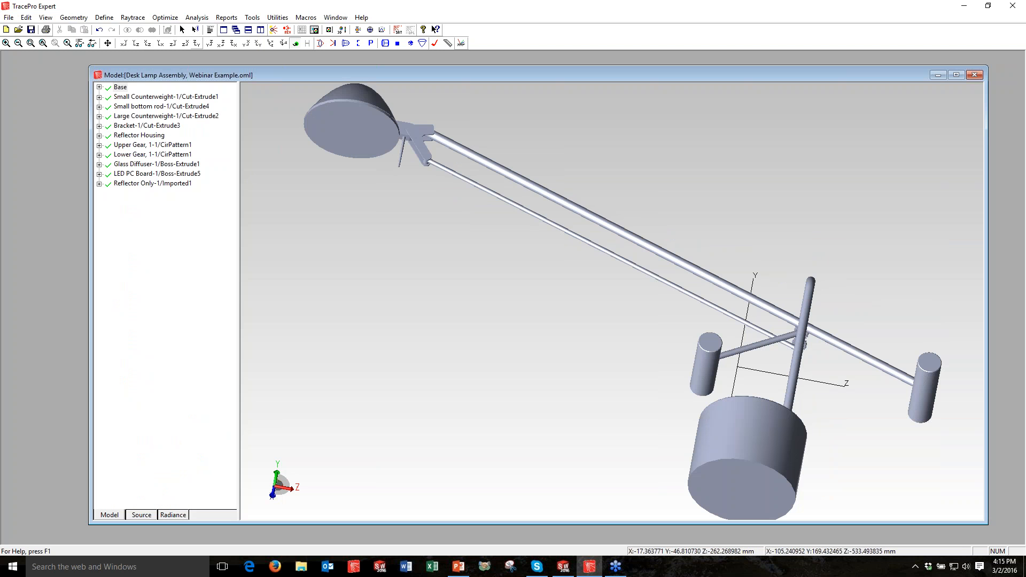
left_click(364, 141)
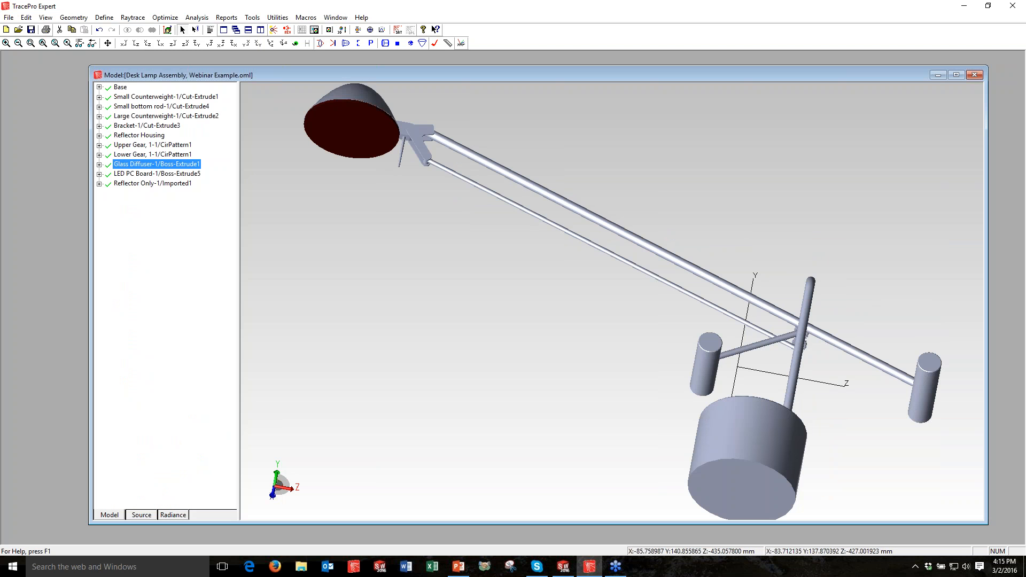
right_click(140, 165)
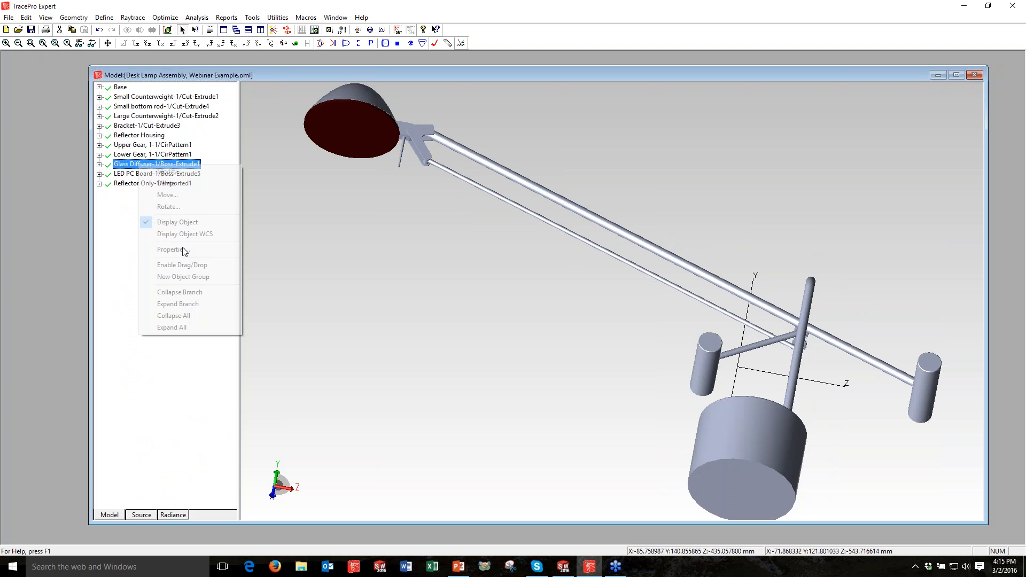
left_click(184, 250)
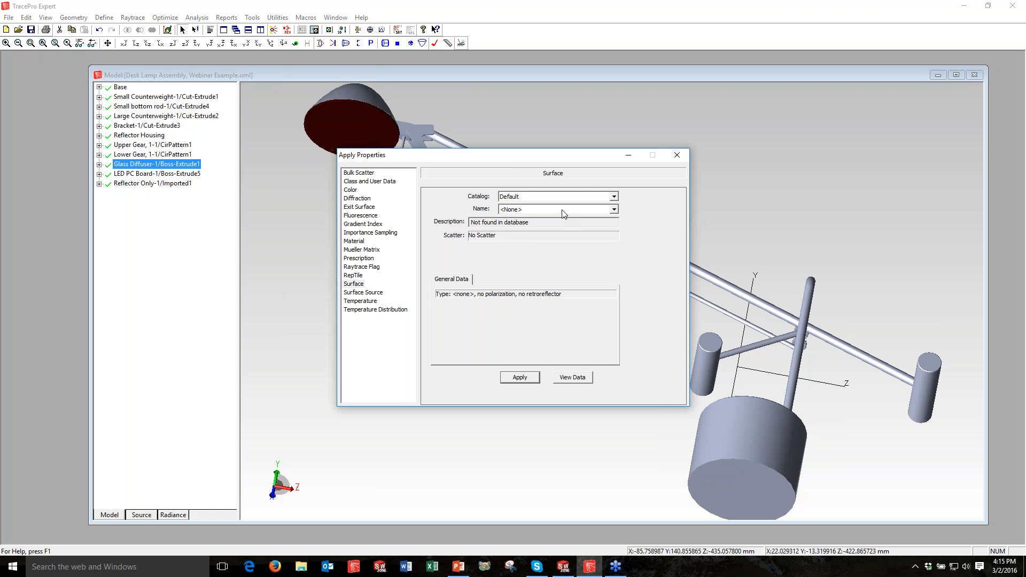
left_click(355, 242)
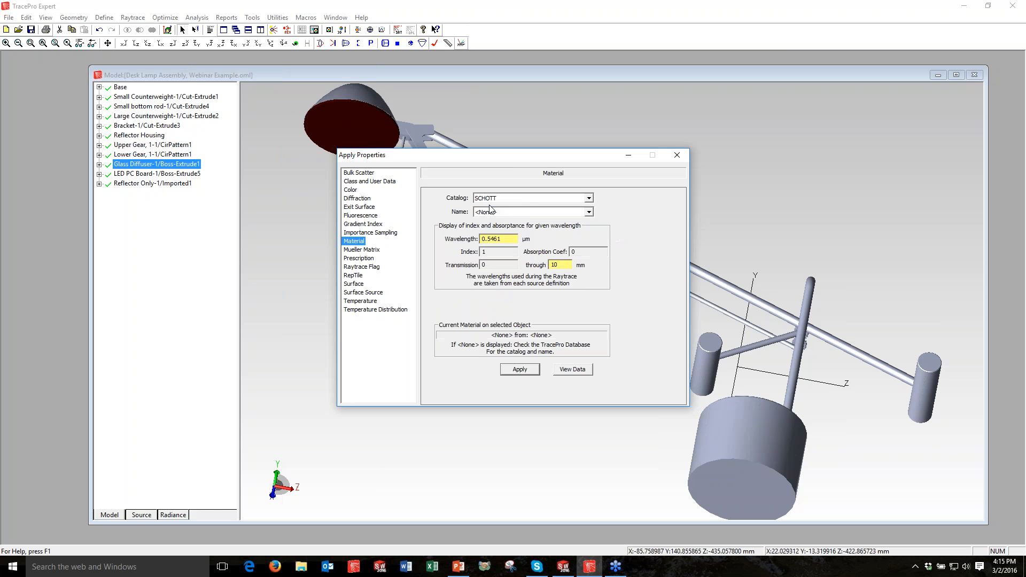
left_click(589, 213)
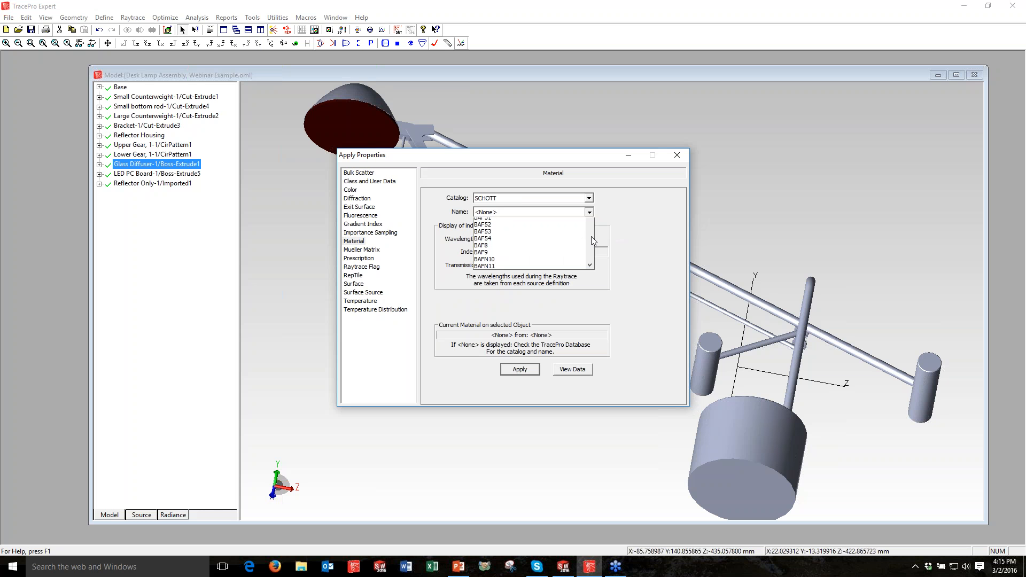
scroll(538, 296, "down", 3)
scroll(539, 296, "down", 8)
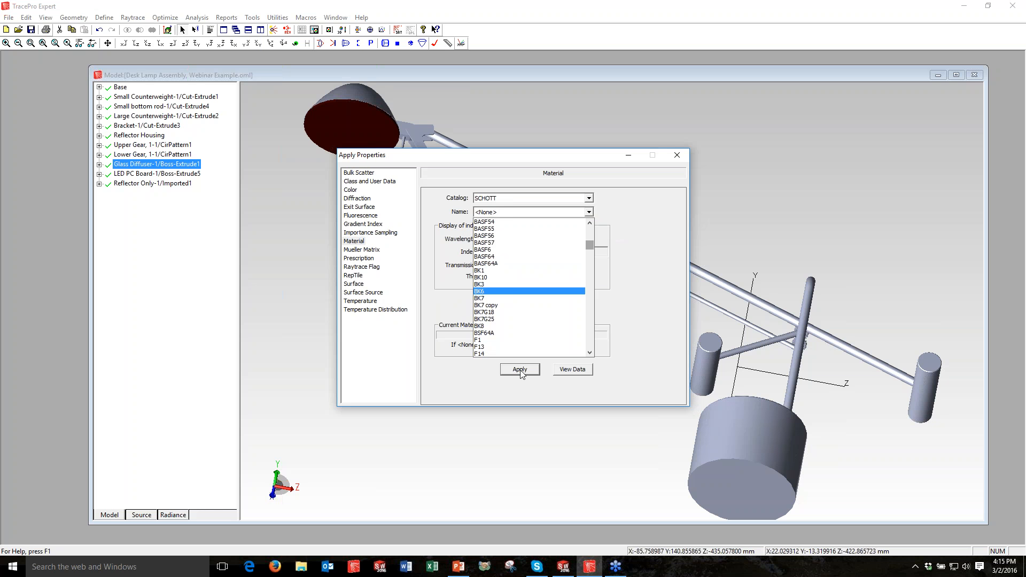
left_click(481, 298)
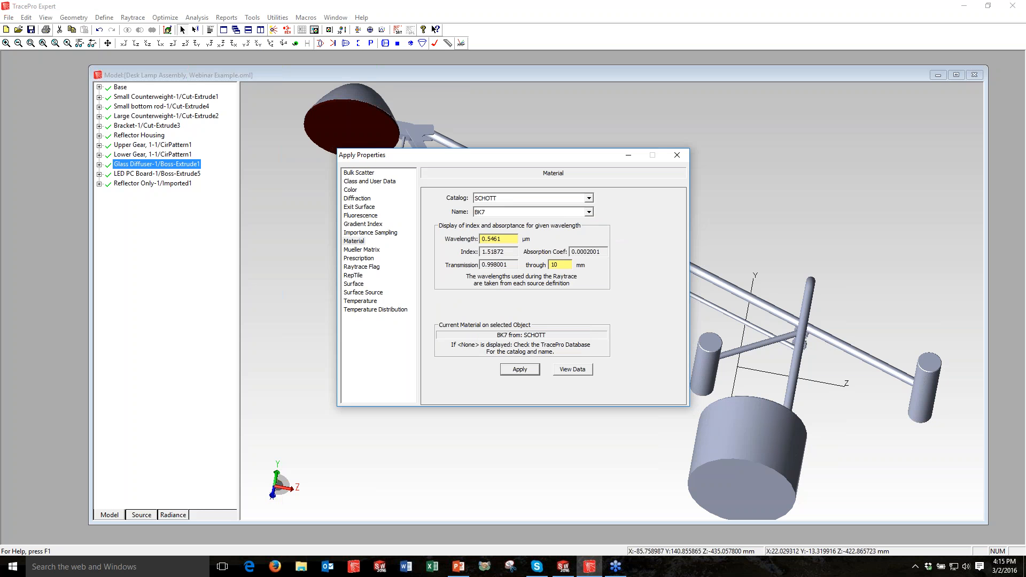
left_click(677, 155)
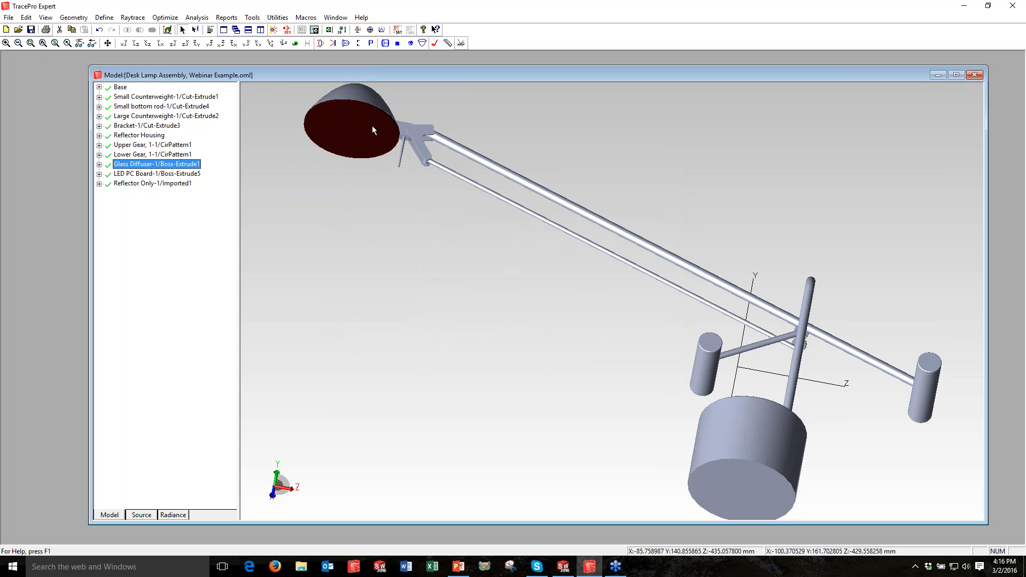
Hide the Glass Diffuser to expose the reflector and LED board inside the lamp head
right_click(140, 164)
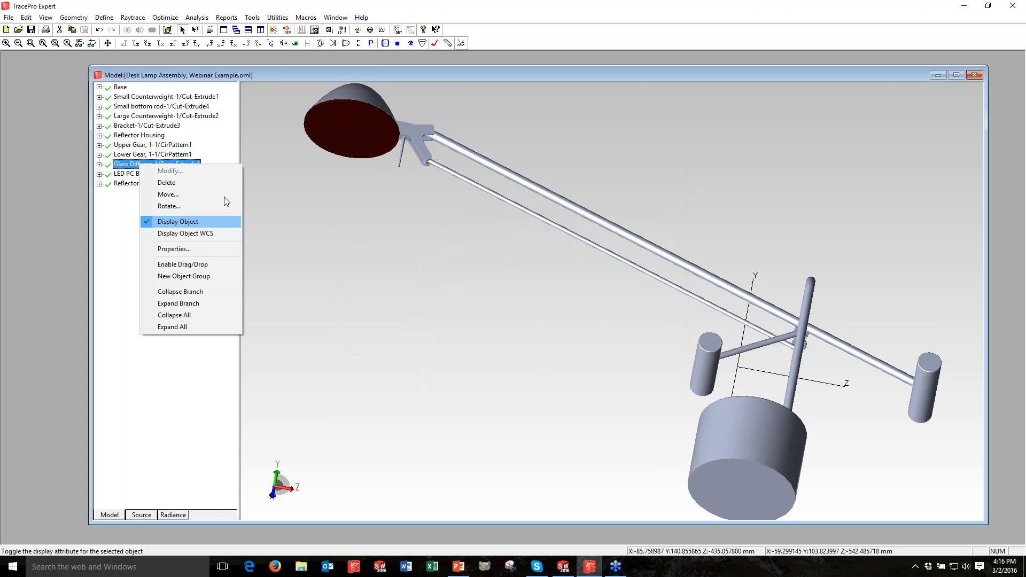
key("Return")
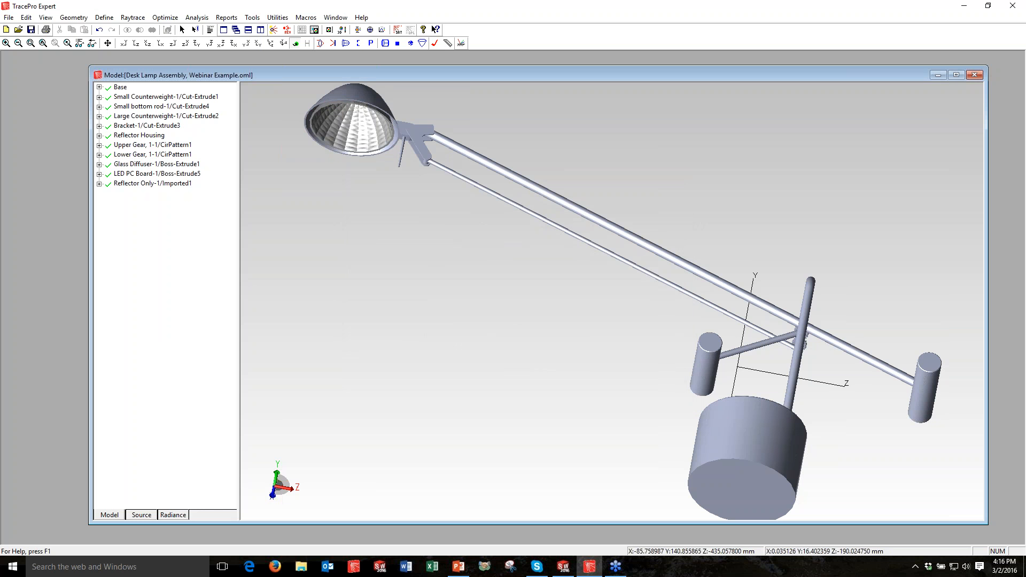
middle_click_drag(566, 320, 565, 257)
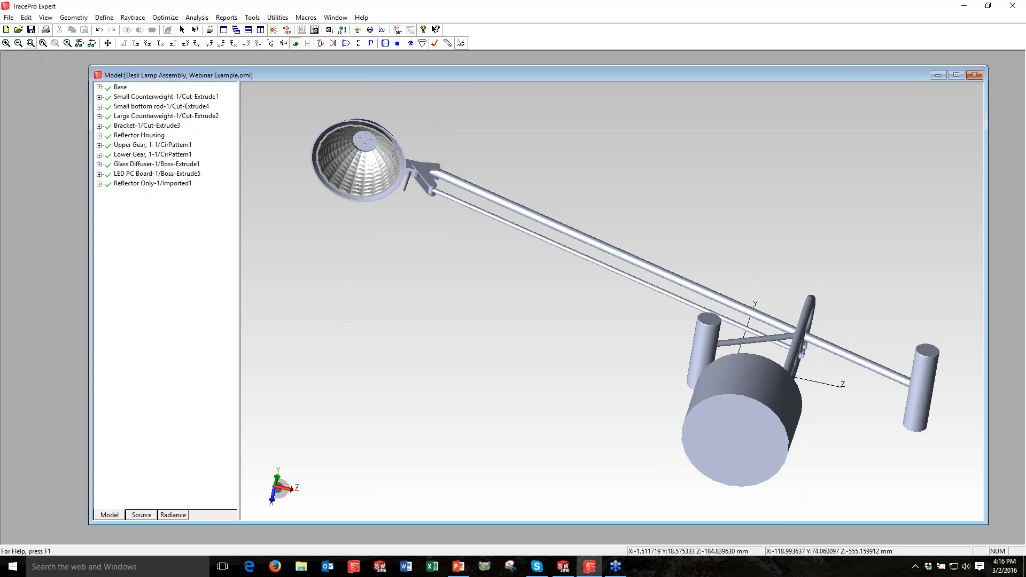
left_click(30, 43)
left_click_drag(305, 103, 465, 218)
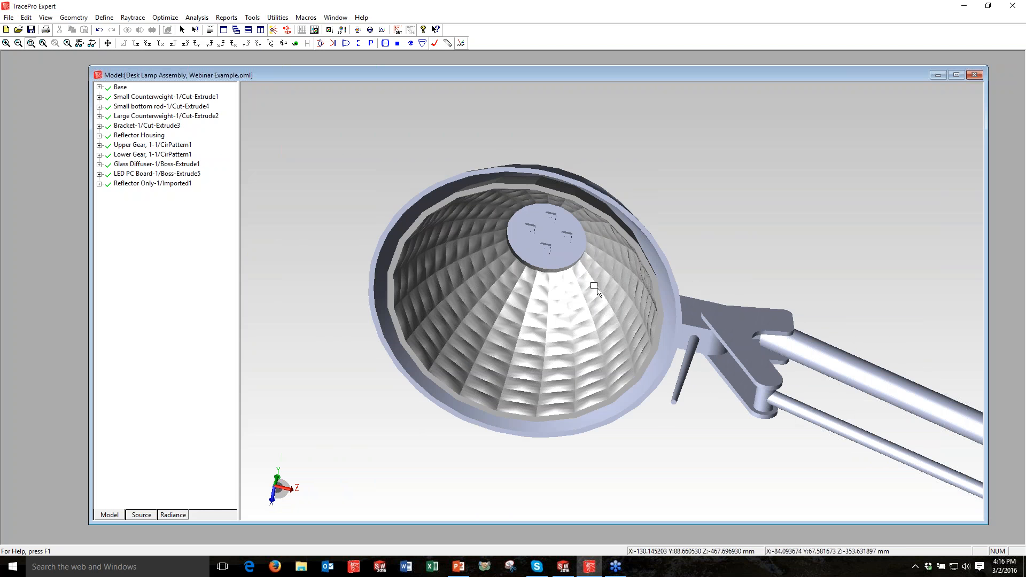
scroll(597, 289, "up", 1)
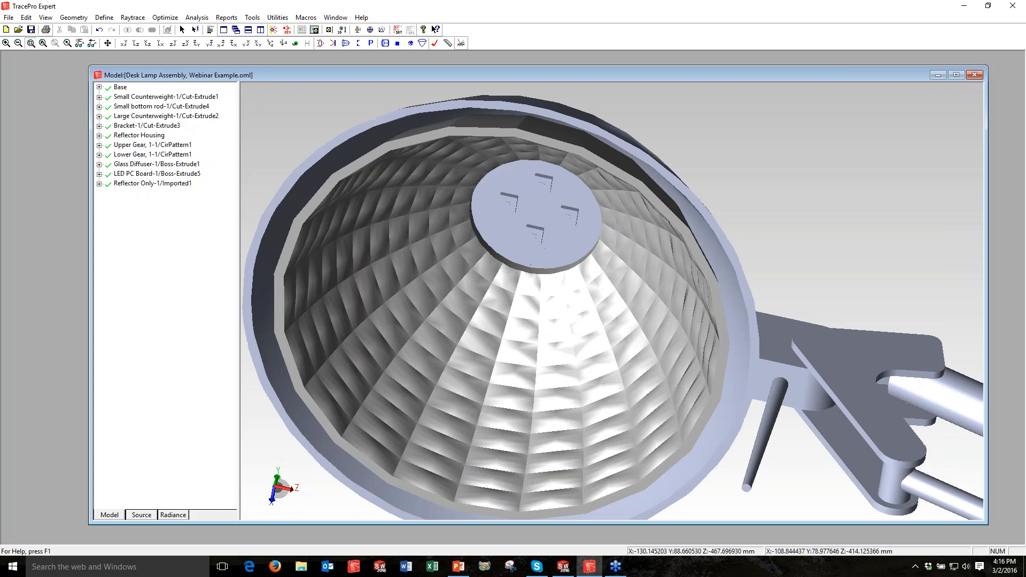
Apply the Mirror surface property from the Default catalog to the Reflector Only object
left_click(134, 184)
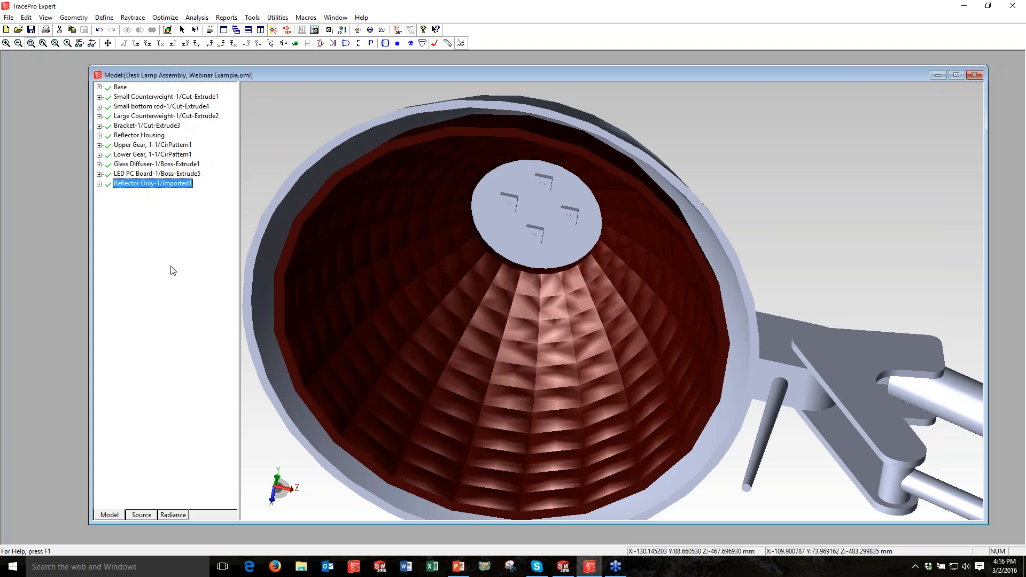
left_click(173, 270)
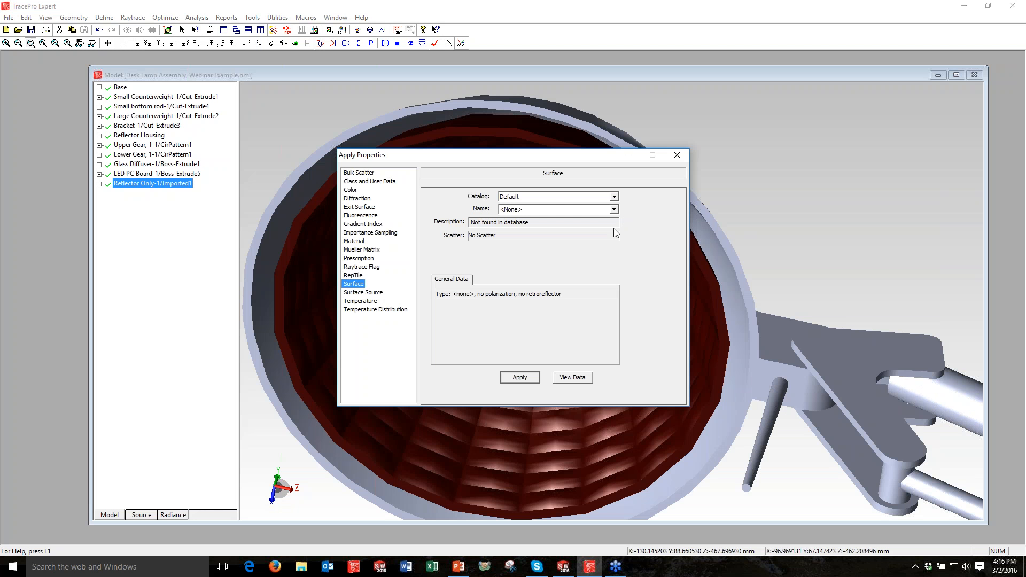
left_click(613, 209)
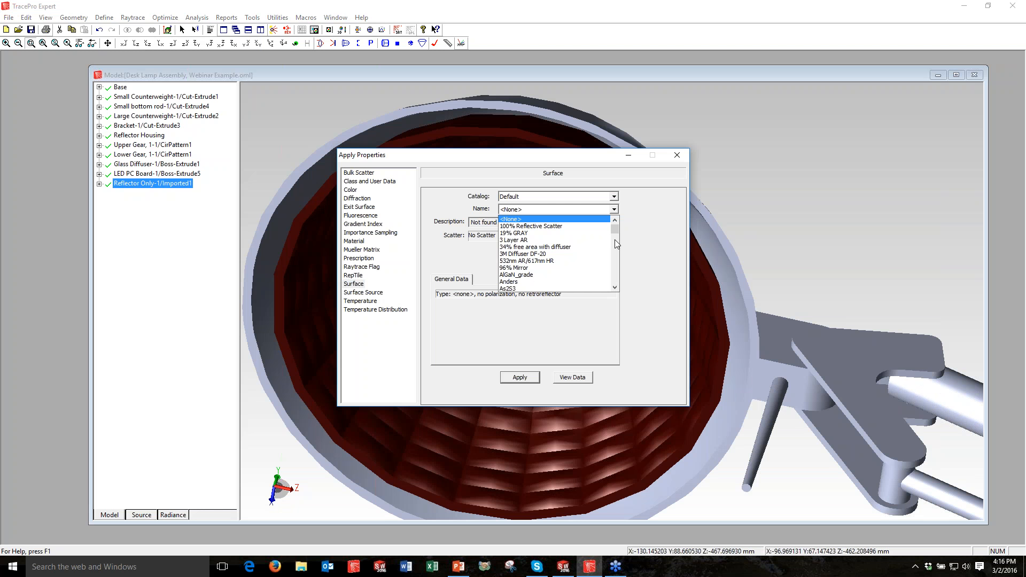
left_click(614, 240)
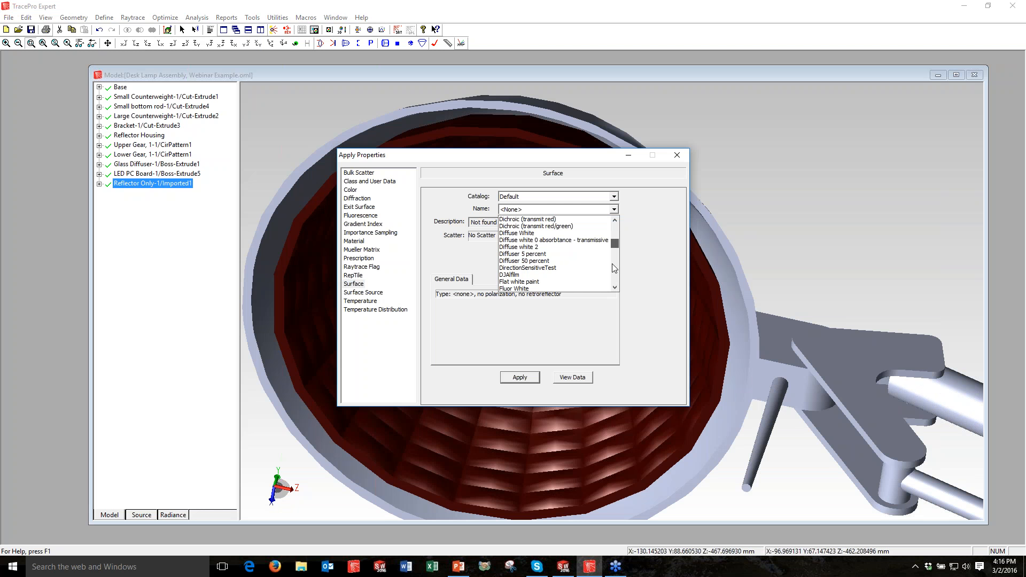
left_click(613, 265)
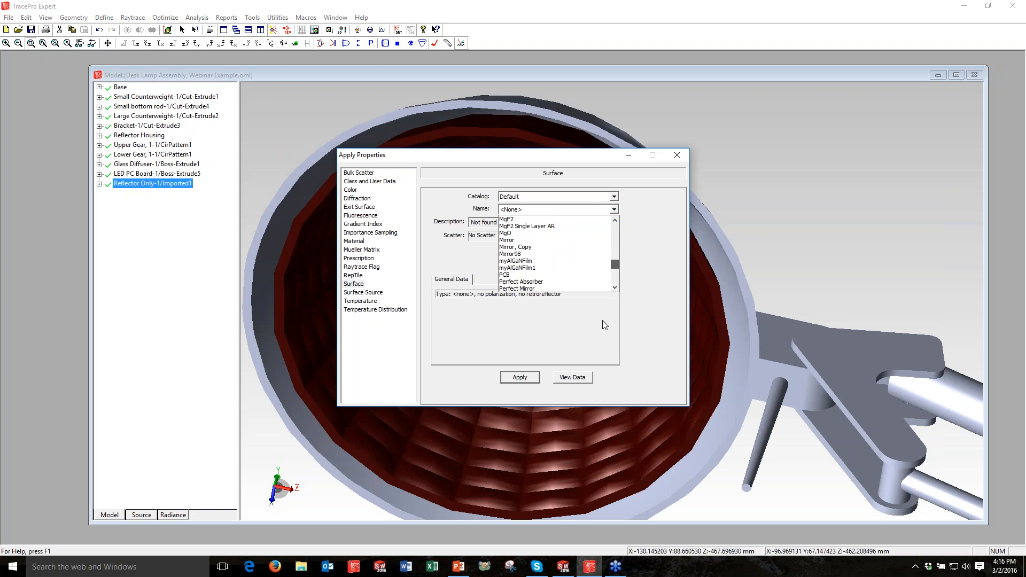
left_click(508, 240)
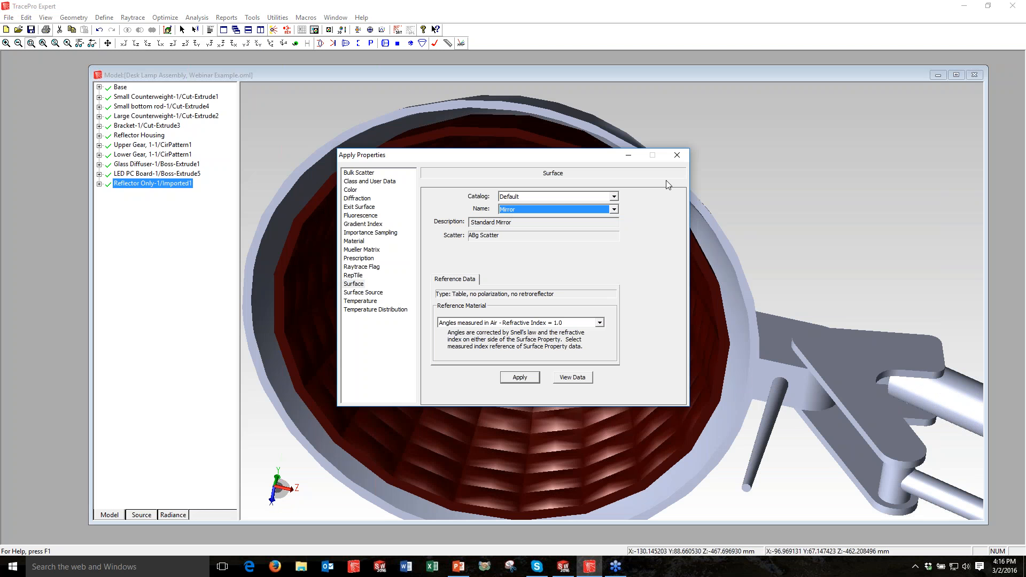
left_click(107, 210)
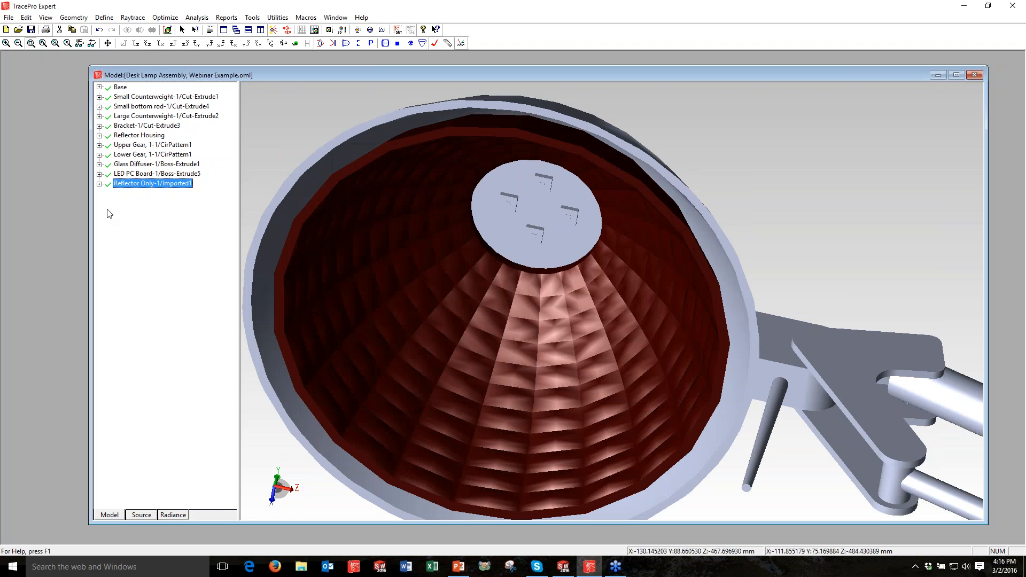
Check the surface property assigned to Surface 244 of the Reflector Only object, and collapse the object's surface list
left_click(99, 184)
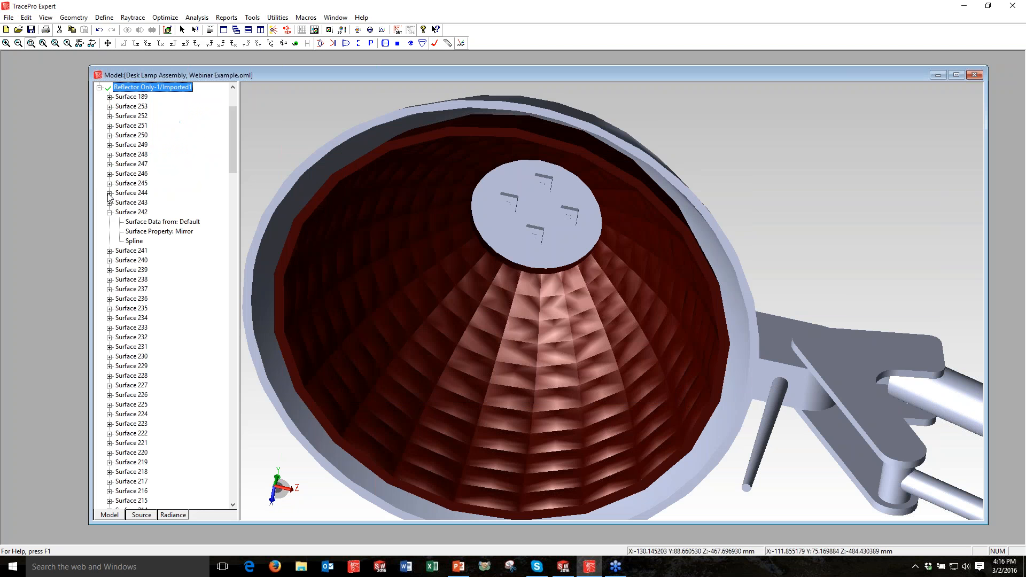
left_click(109, 193)
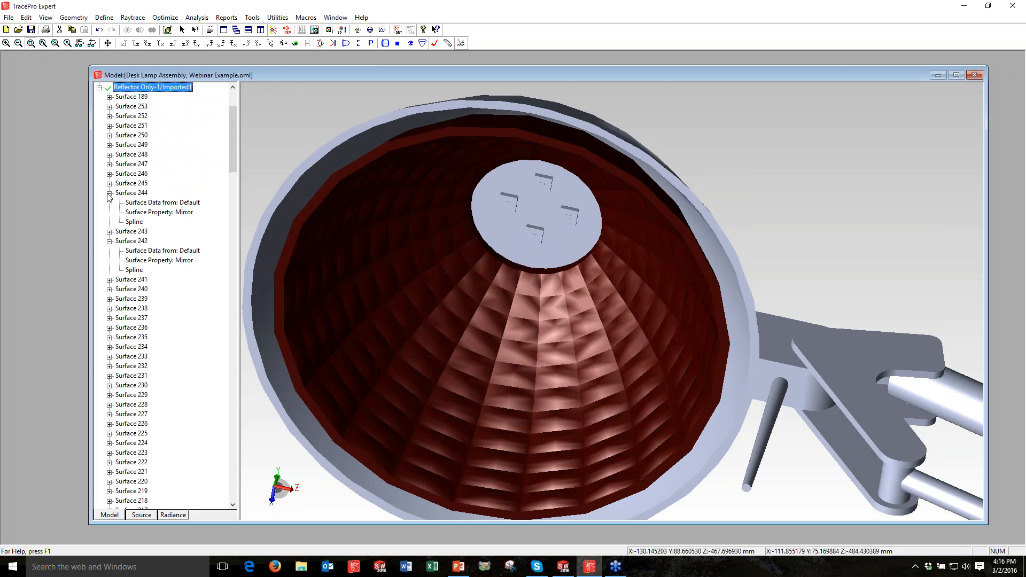
left_click(109, 193)
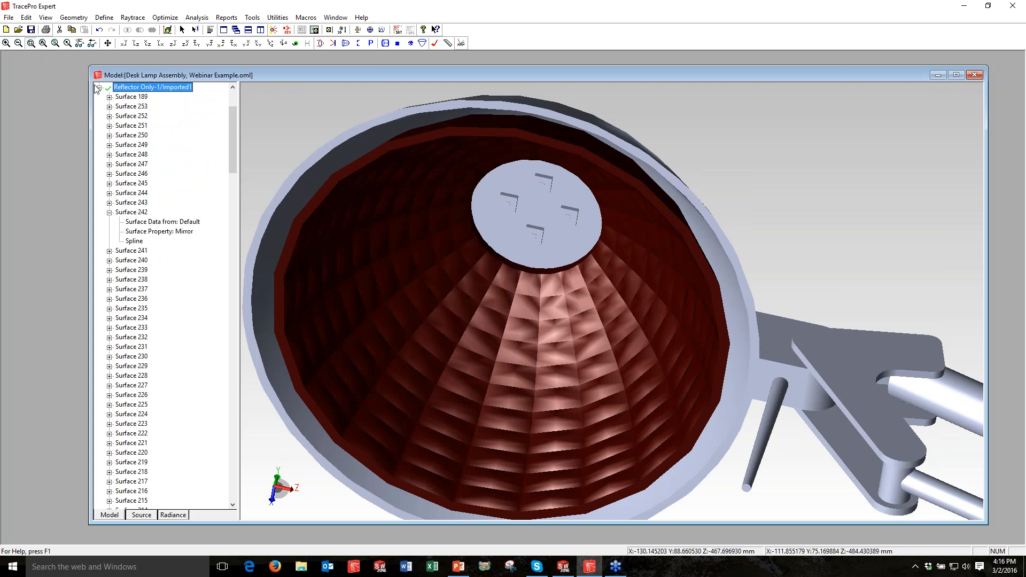
left_click(109, 212)
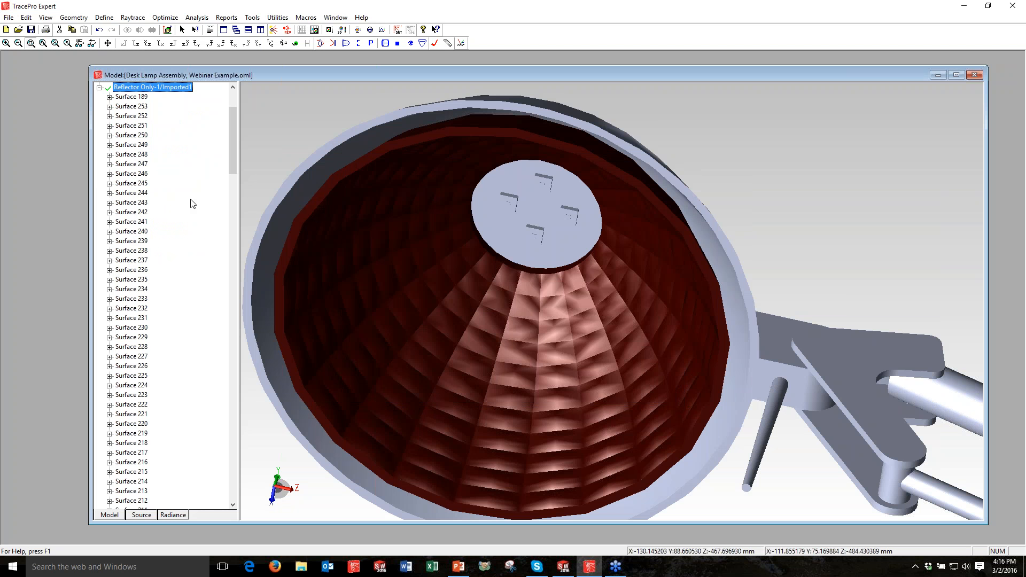
key("Left")
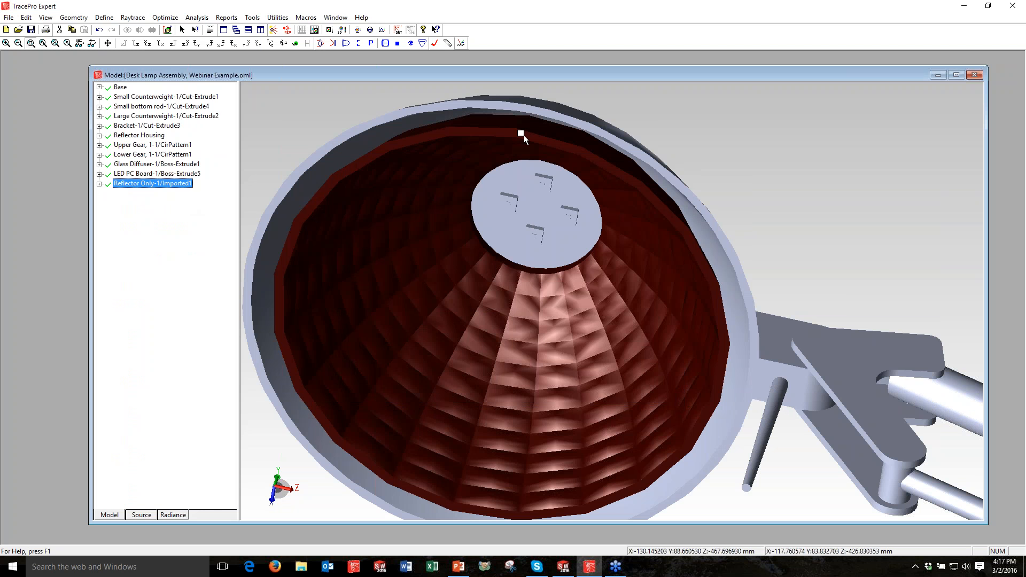
Select the four small LED surfaces on the LED PC Board inside the reflector, Surfaces 67, 72, 77 and 82
scroll(513, 144, "up", 2)
scroll(503, 148, "up", 1)
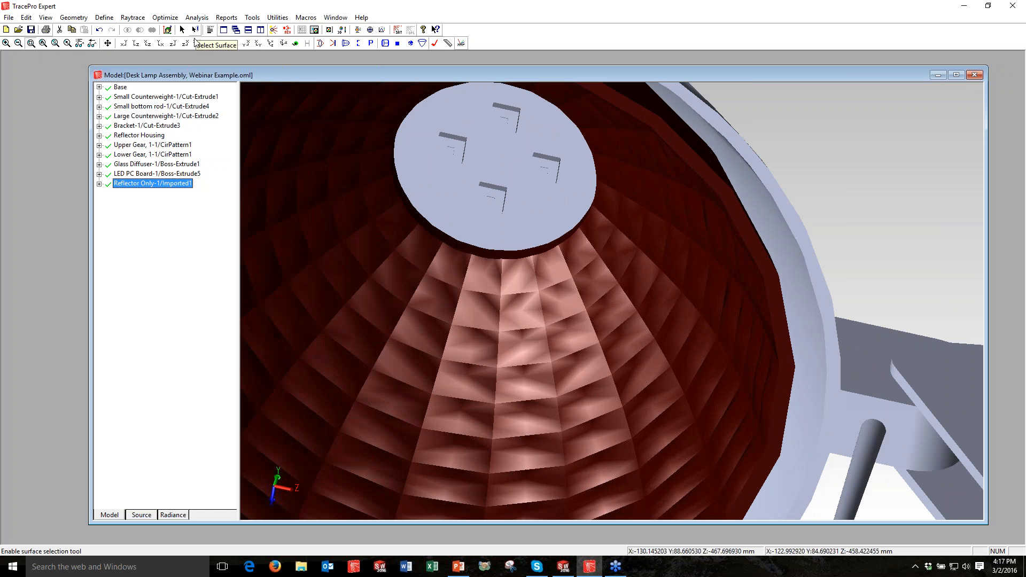
left_click(196, 30)
left_click(196, 30)
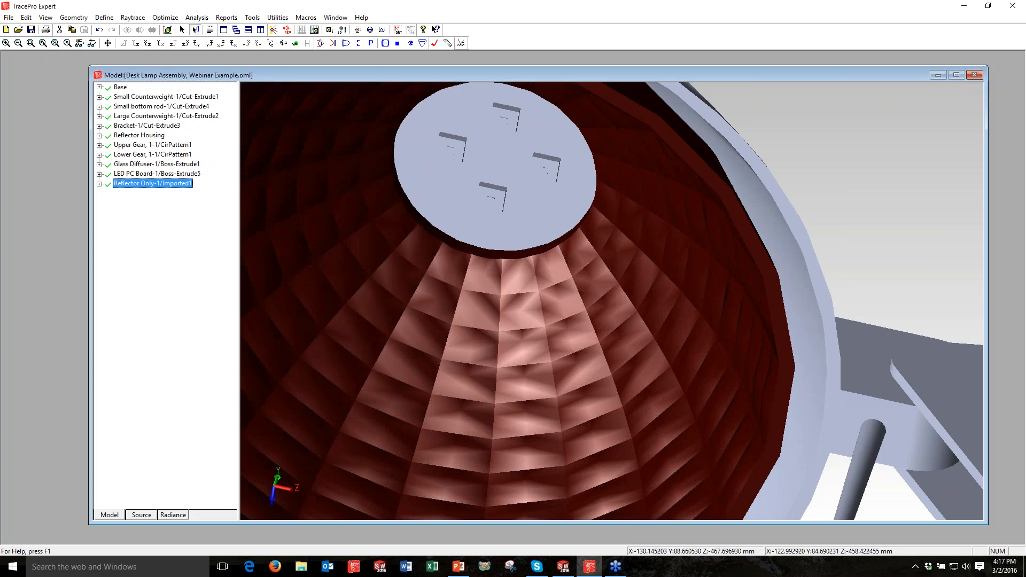
left_click(504, 122)
left_click(450, 151, "ctrl")
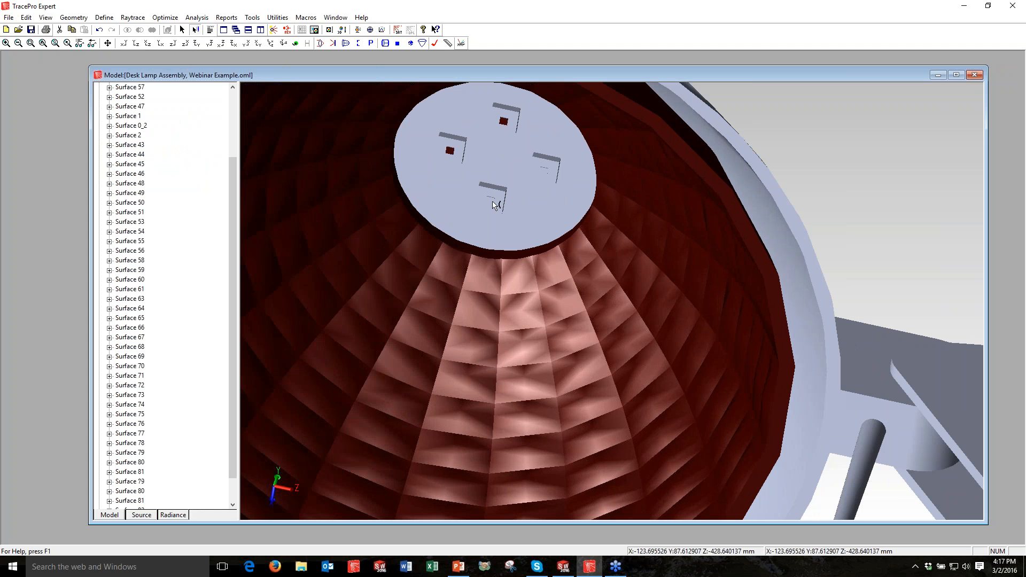
left_click(493, 202, "ctrl")
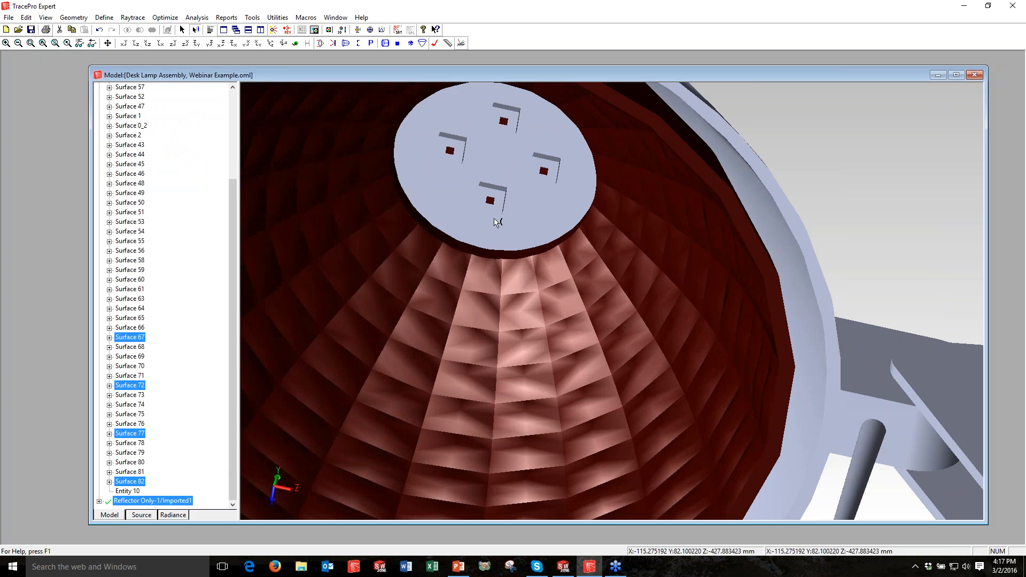
Try to define a surface source on the selected LED surfaces using Source Property emission with XP-E White 3700-5000 from the Cree Xlamp catalog
right_click(492, 200)
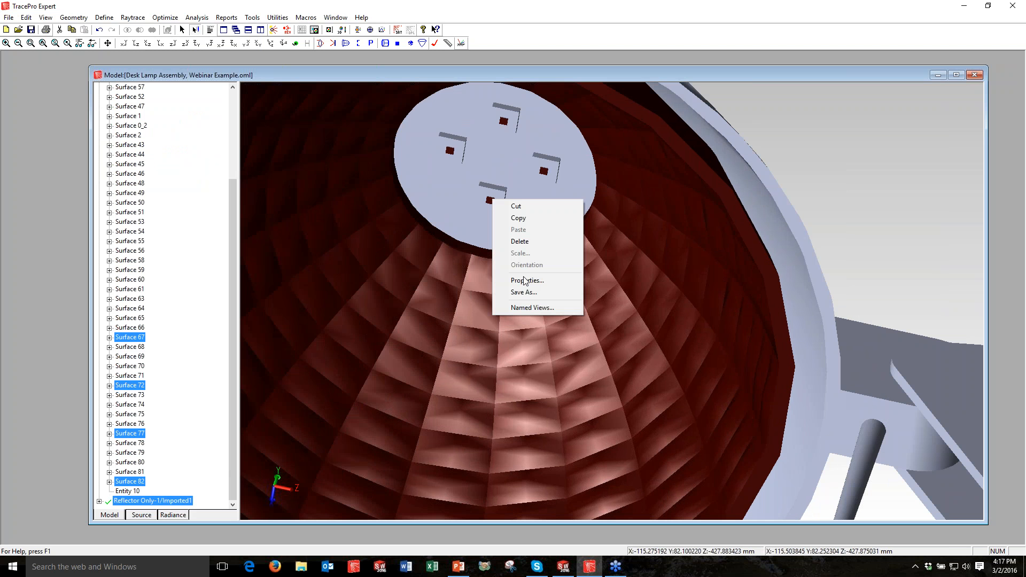
left_click(525, 281)
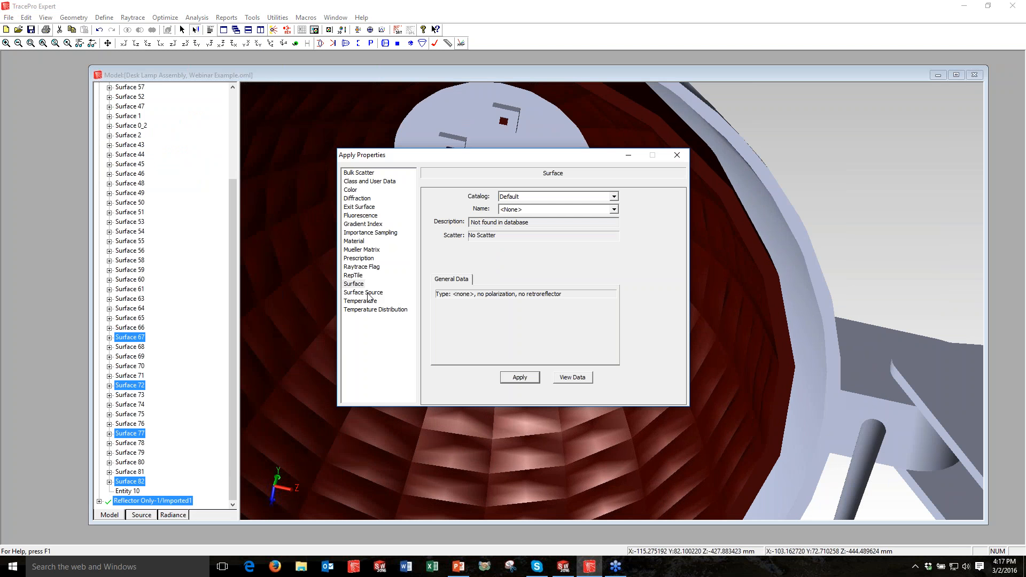
left_click(367, 293)
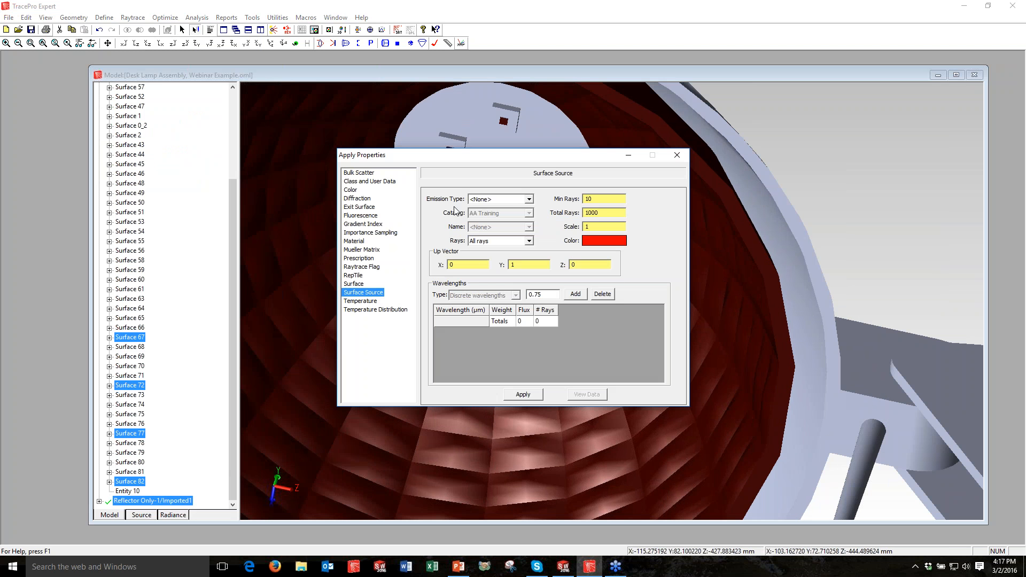
left_click(528, 200)
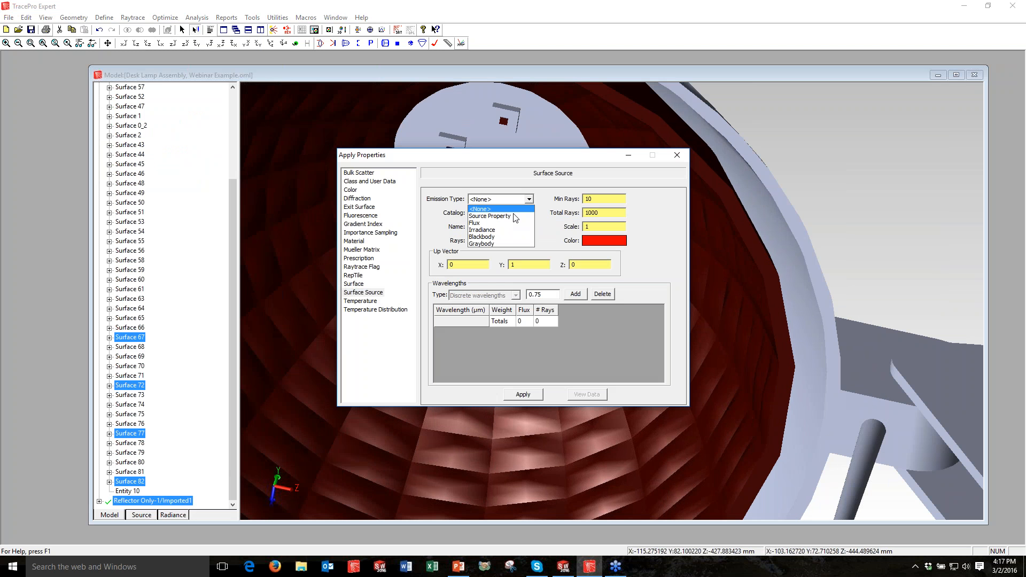
left_click(489, 216)
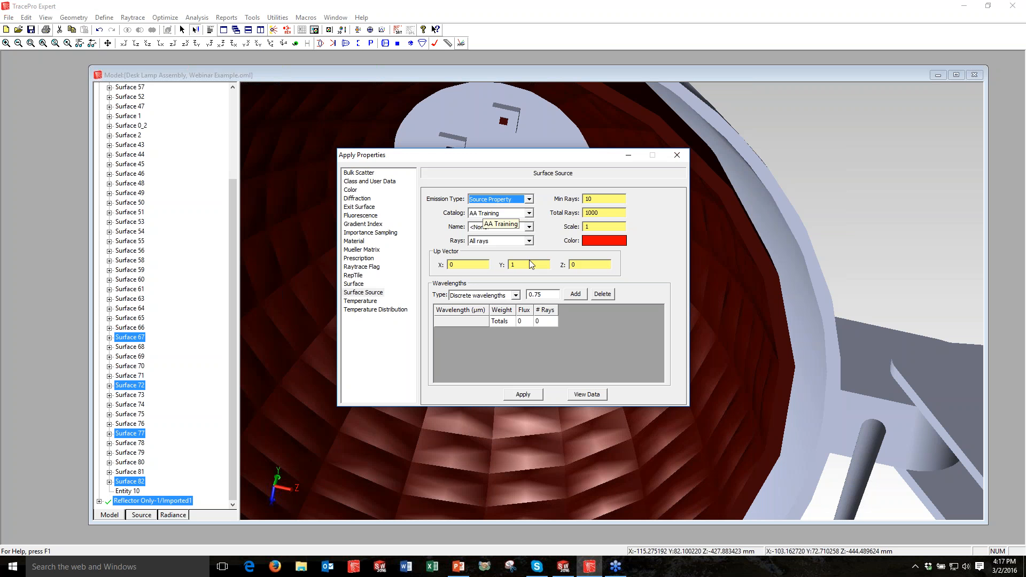
left_click(529, 213)
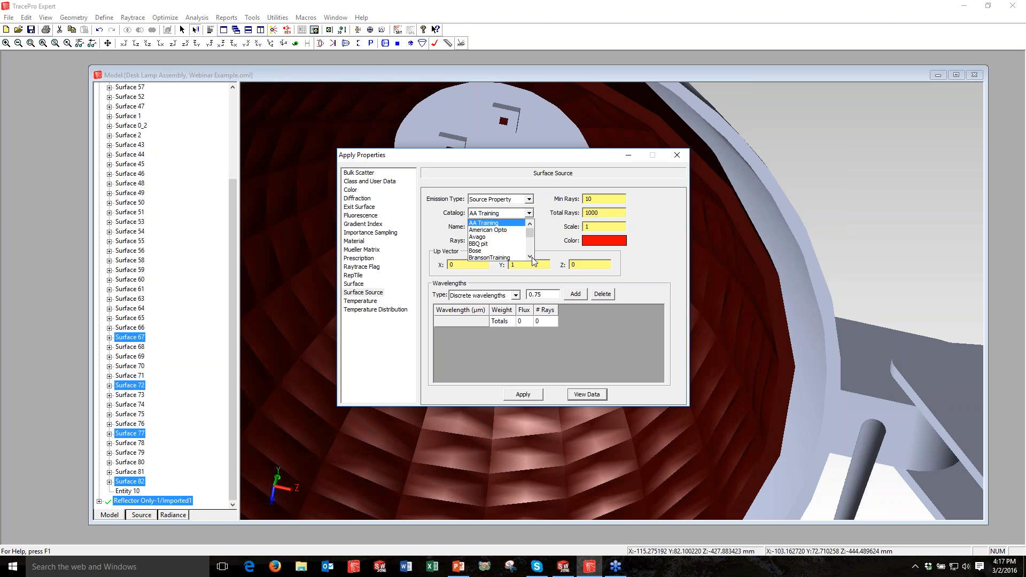
left_click(531, 257)
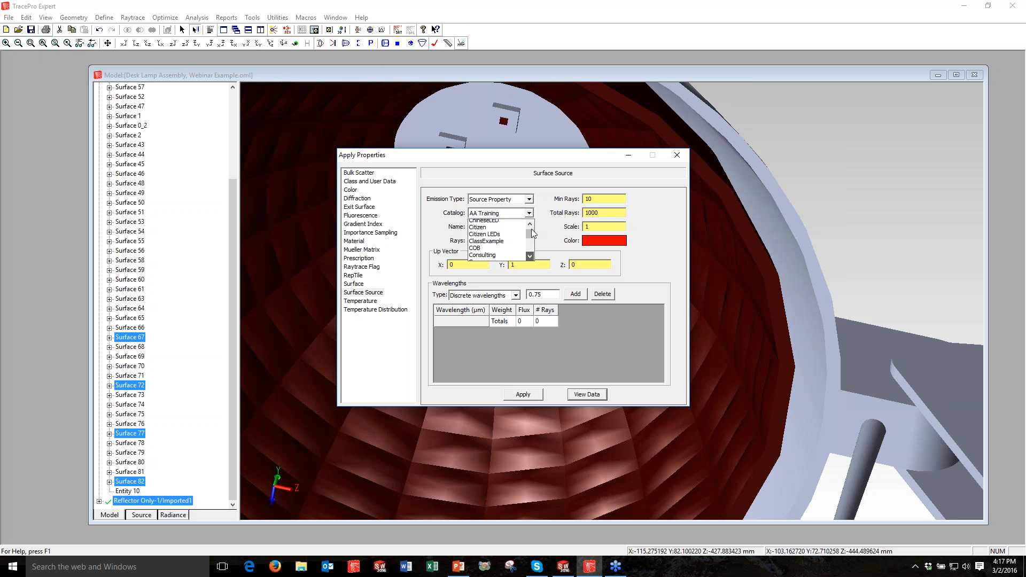
left_click(502, 258)
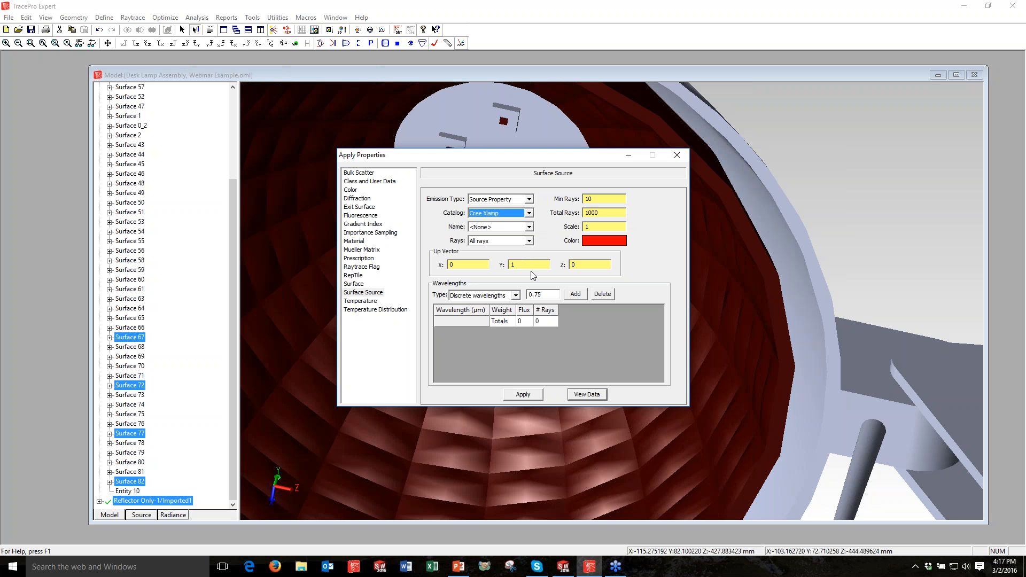
left_click(529, 227)
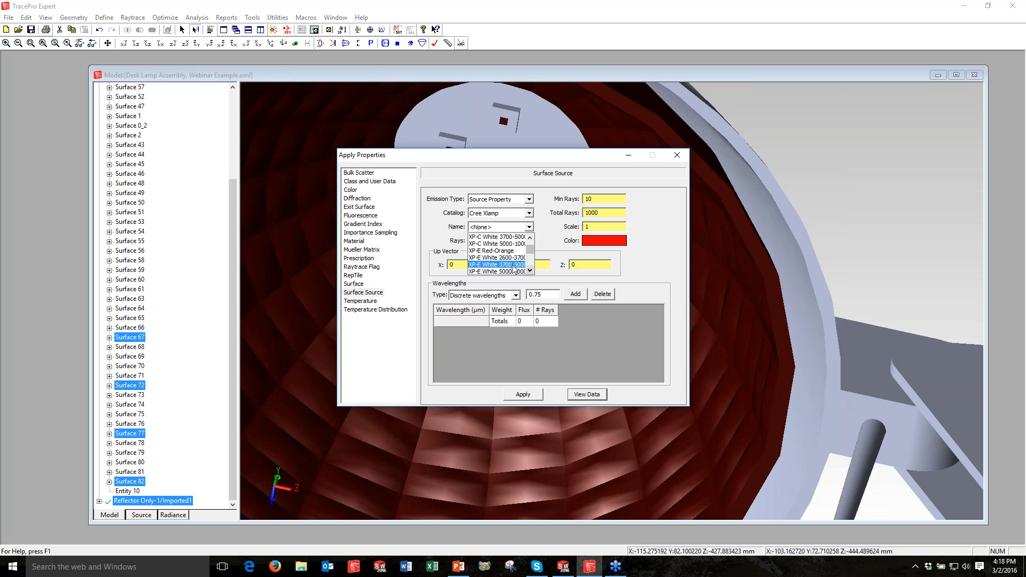
left_click(512, 265)
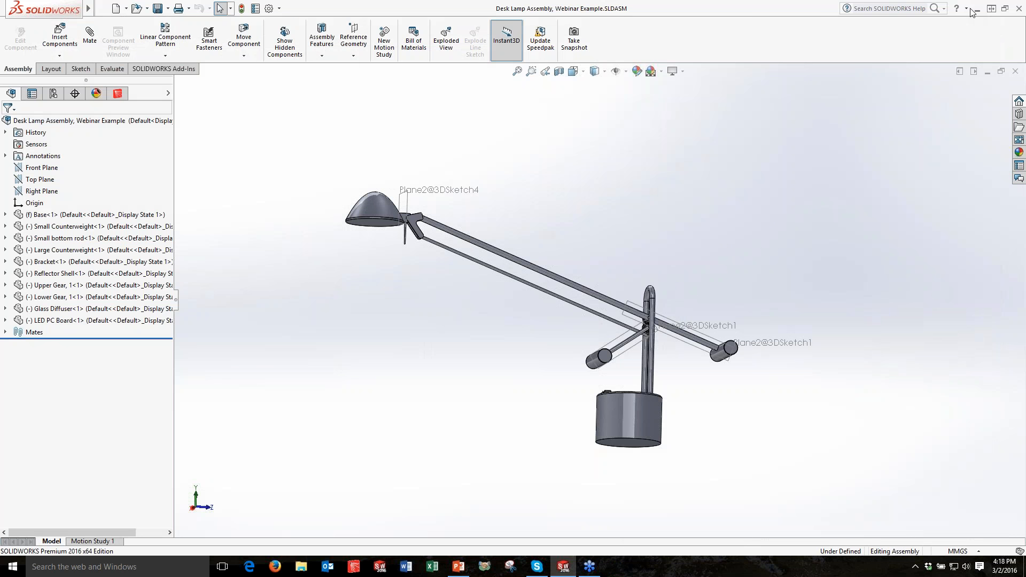
Switch from SOLIDWORKS to TracePro and open the model Desk Lamp Assembly, Webinar Example.oml
left_click(974, 10)
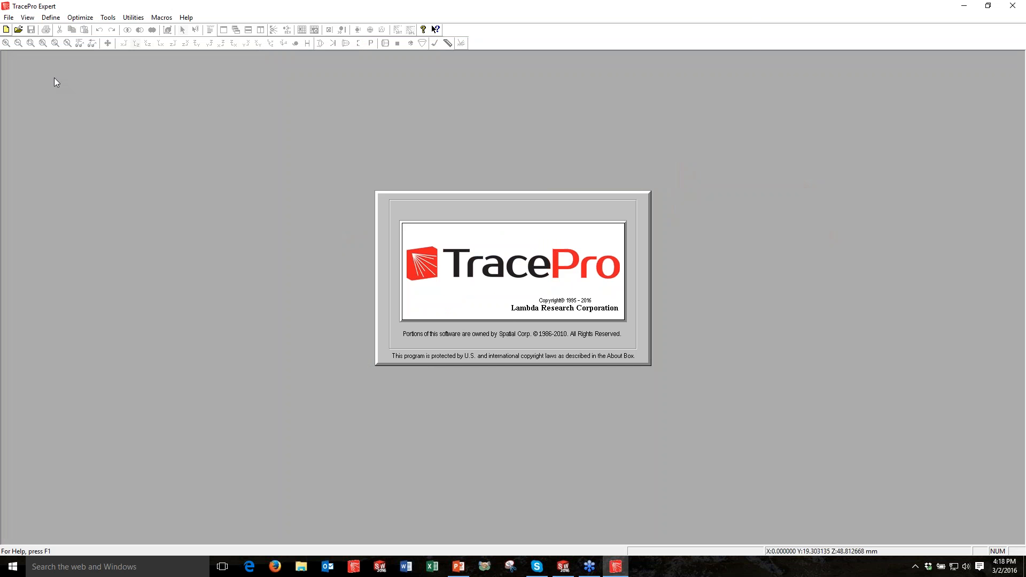
left_click(9, 18)
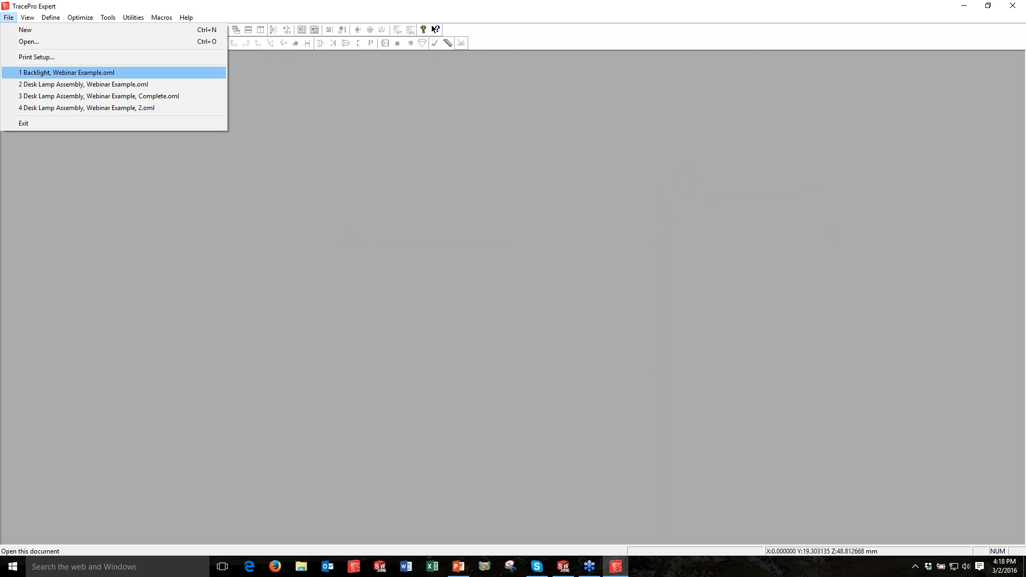
left_click(67, 73)
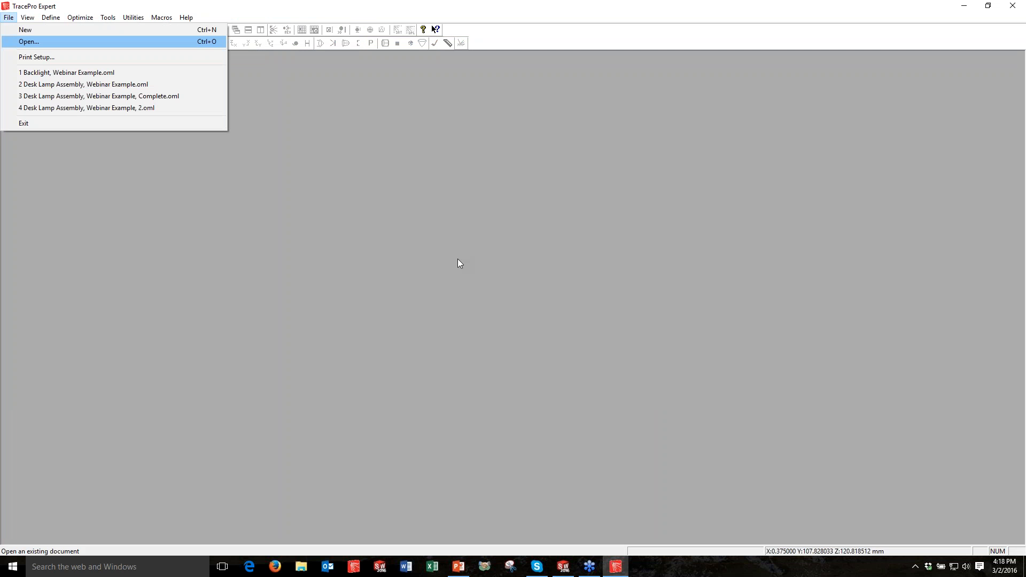
left_click(29, 42)
double_click(457, 259)
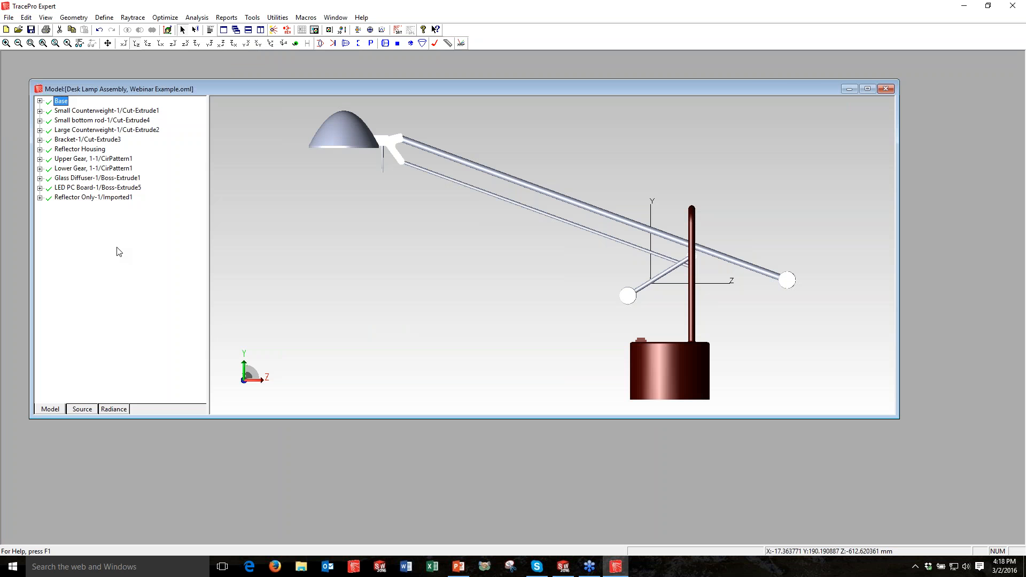
Apply the Black Paint surface property from the Default catalog to all objects from Base through Lower Gear
left_click(76, 168, "shift")
right_click(76, 167)
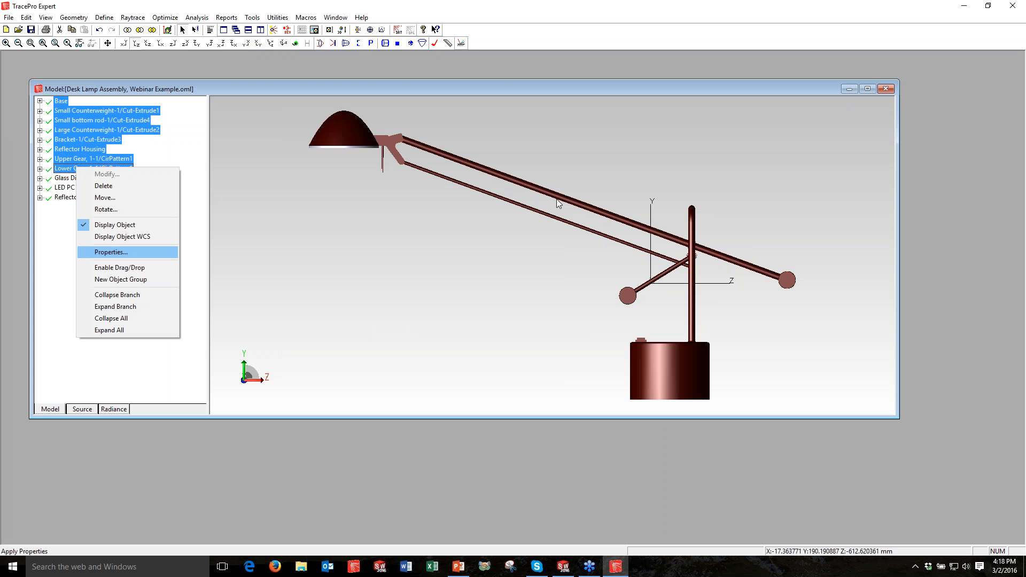
key("Return")
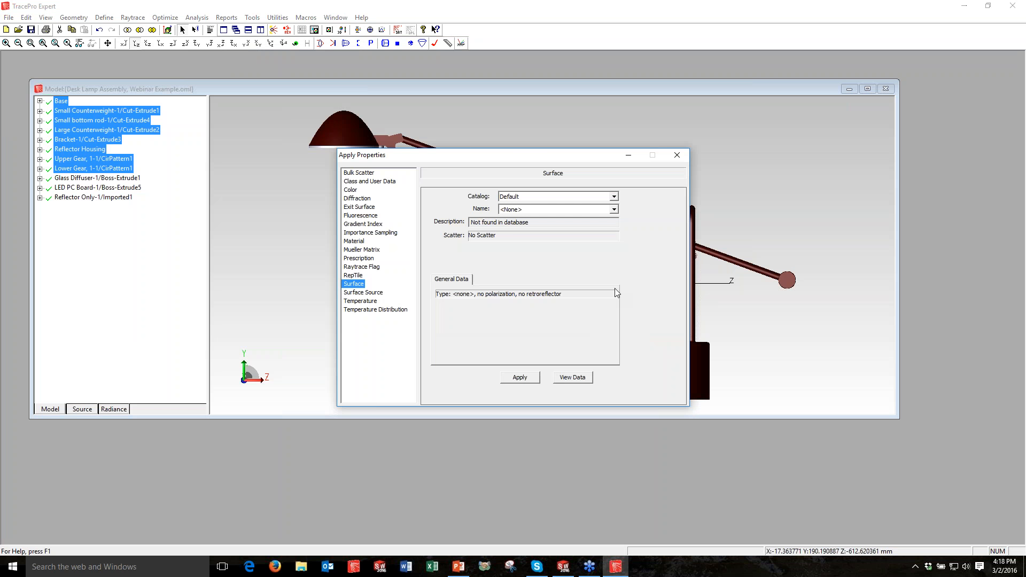
left_click(614, 209)
left_click(615, 289)
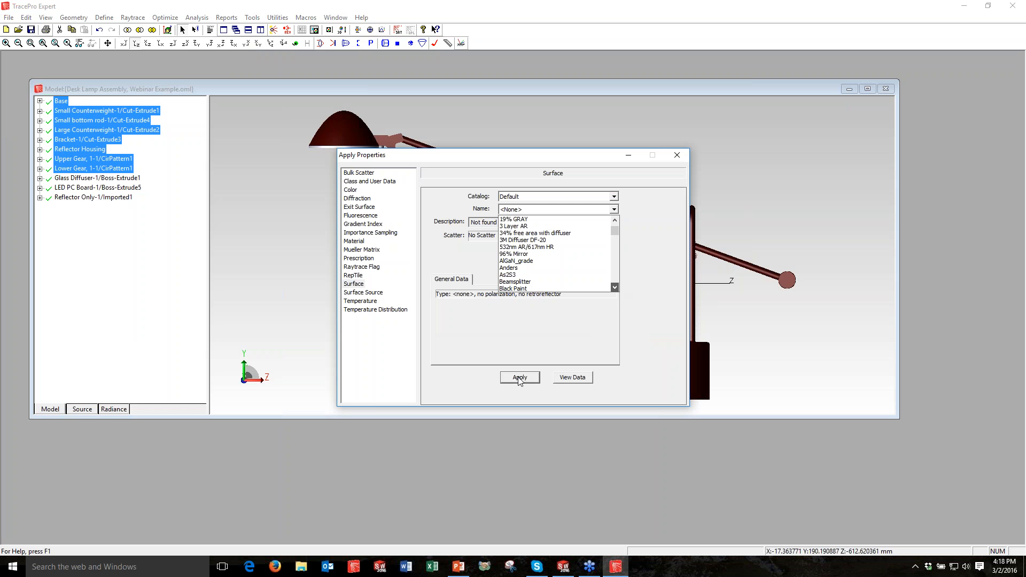
left_click(513, 289)
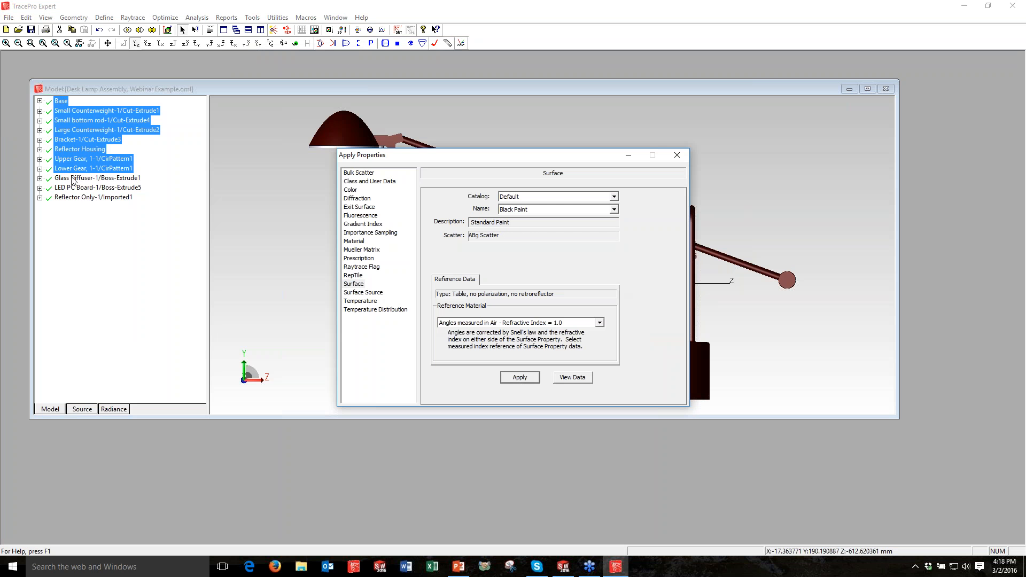
Apply the BK7 material from the SCHOTT catalog to the Glass Diffuser and close the properties dialog
left_click(73, 178)
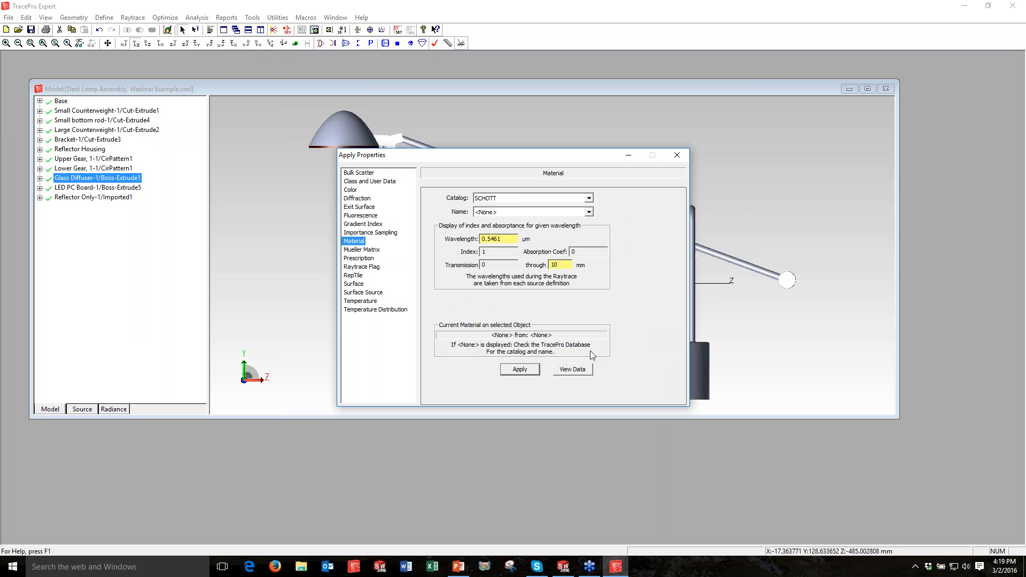
left_click(591, 353)
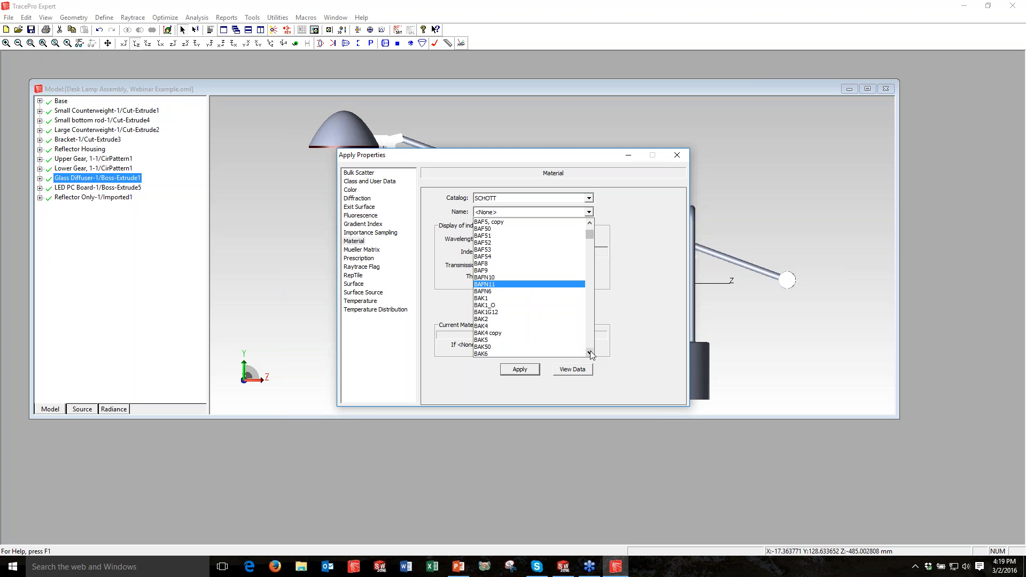
left_click(590, 353)
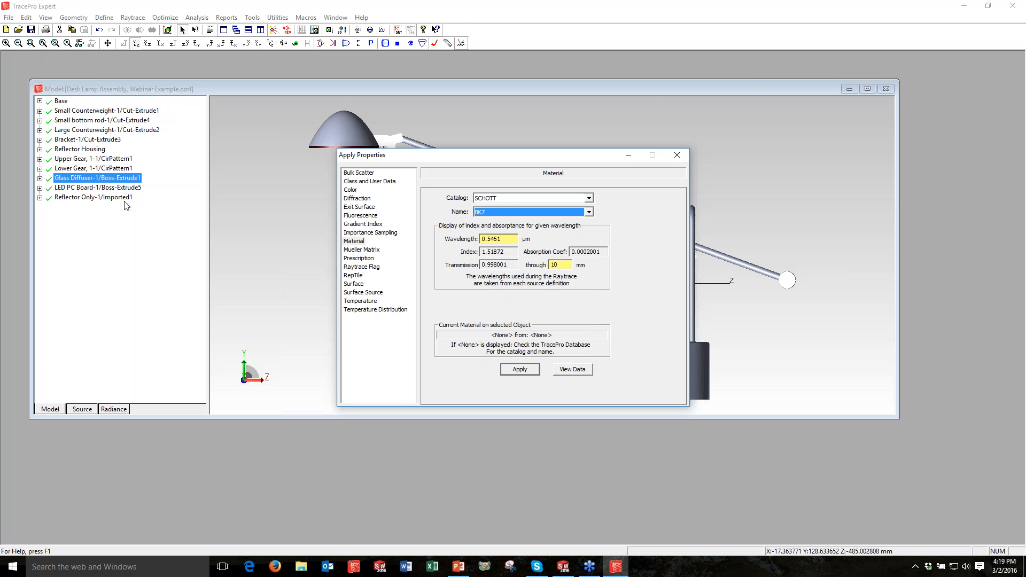
key("Escape")
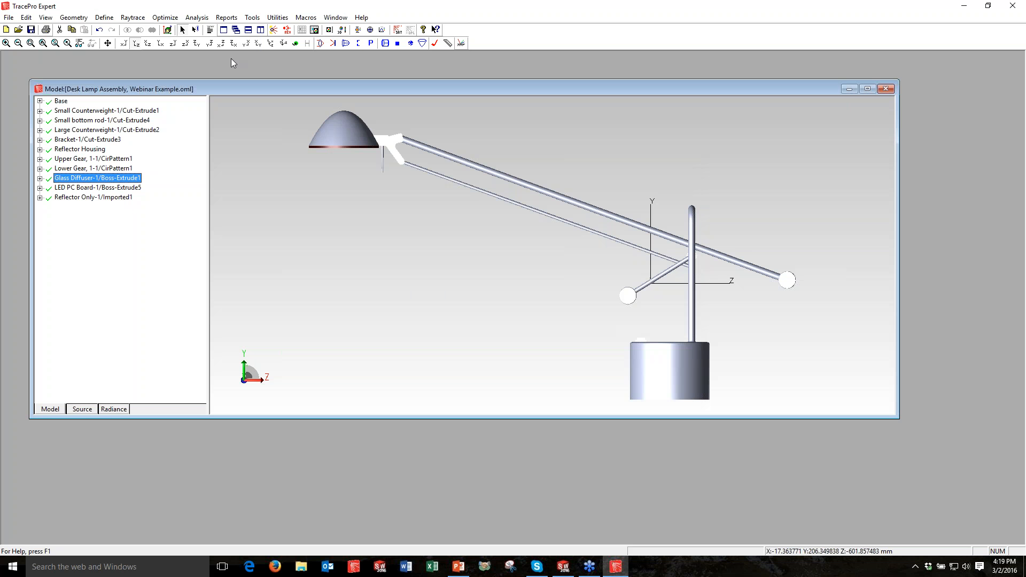
Hide the Glass Diffuser to expose the lamp head's interior, and enlarge the model window around the reflector and LED board
left_click(132, 116)
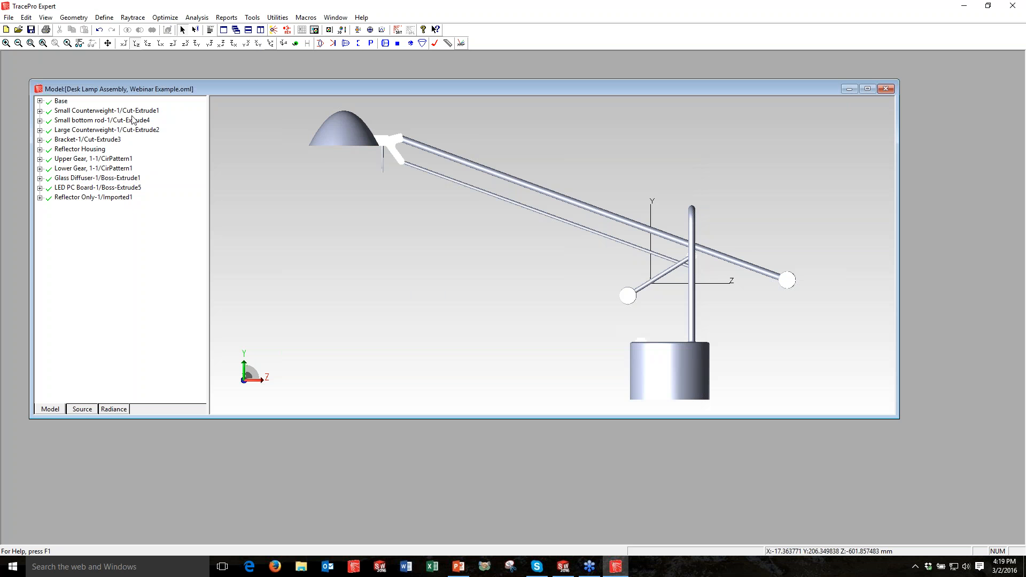
middle_click_drag(430, 346, 465, 235)
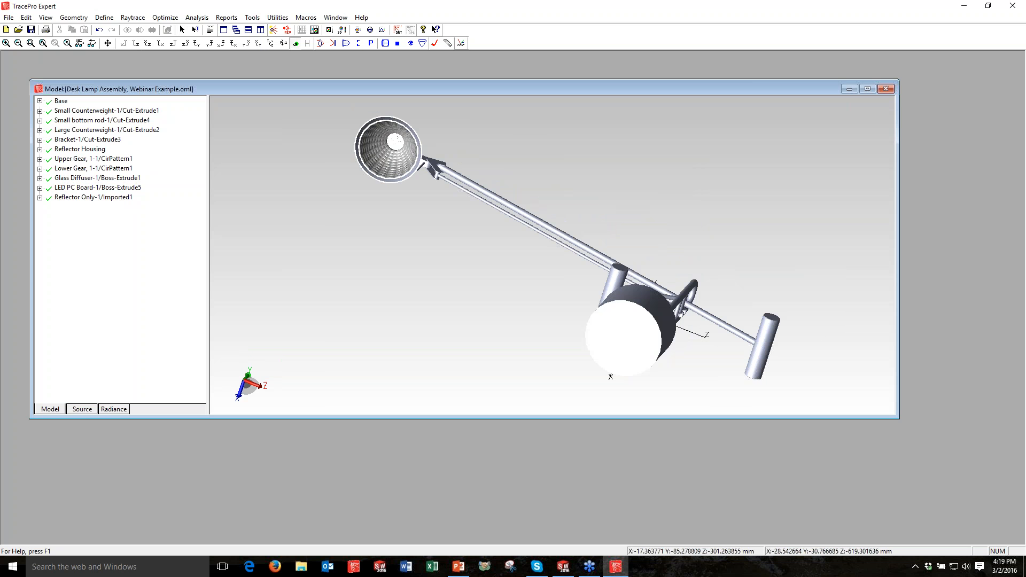
left_click(31, 44)
left_click_drag(333, 102, 461, 227)
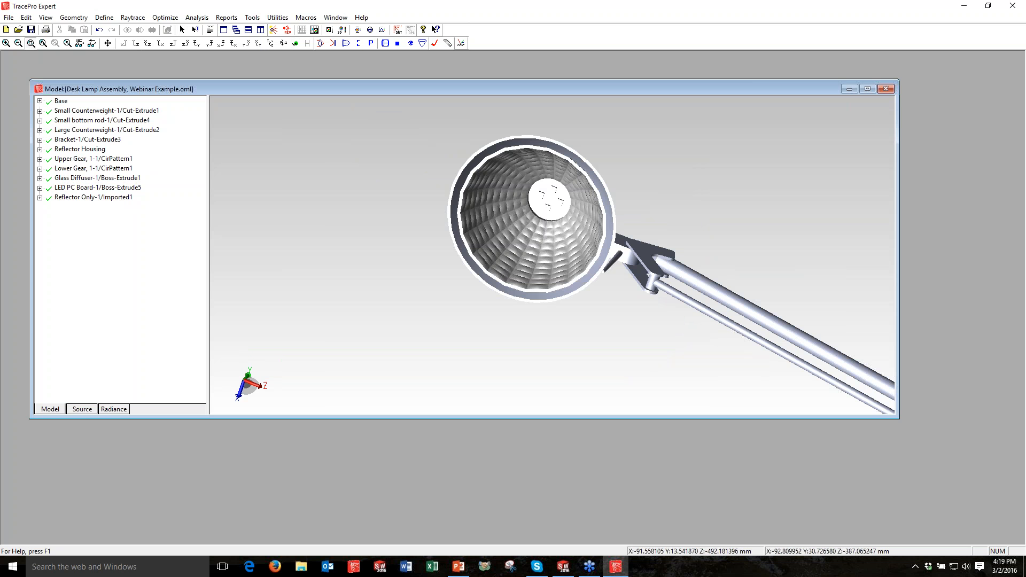
left_click_drag(899, 419, 993, 524)
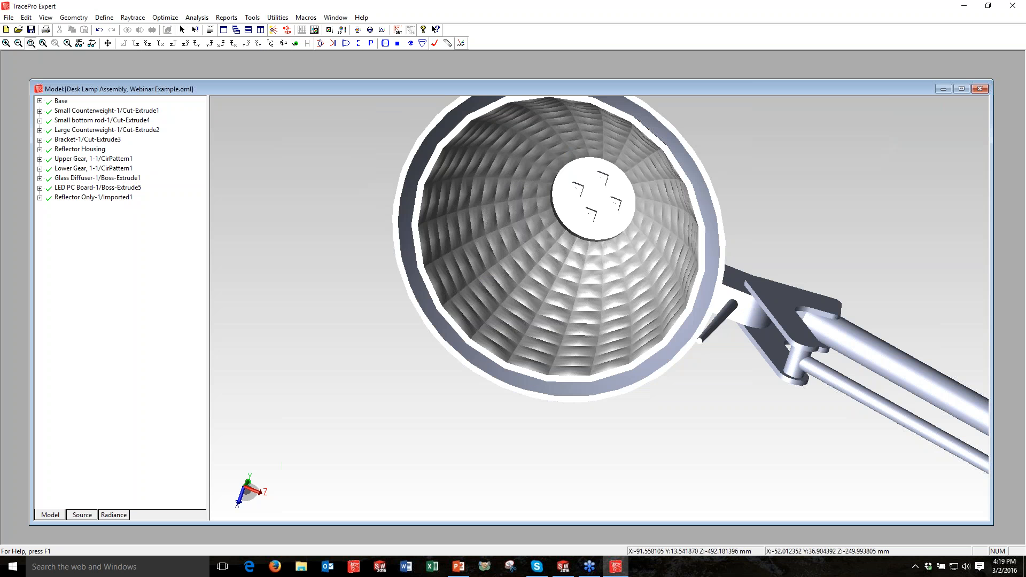
Apply the Mirror surface property from the Default catalog to the Reflector Only object and close the properties dialog
right_click(80, 197)
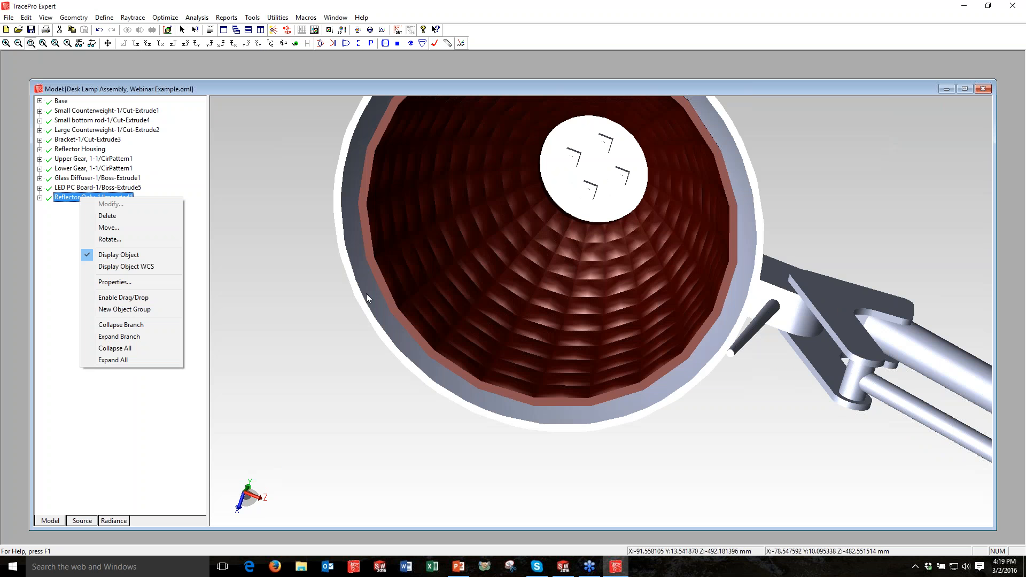
left_click(115, 282)
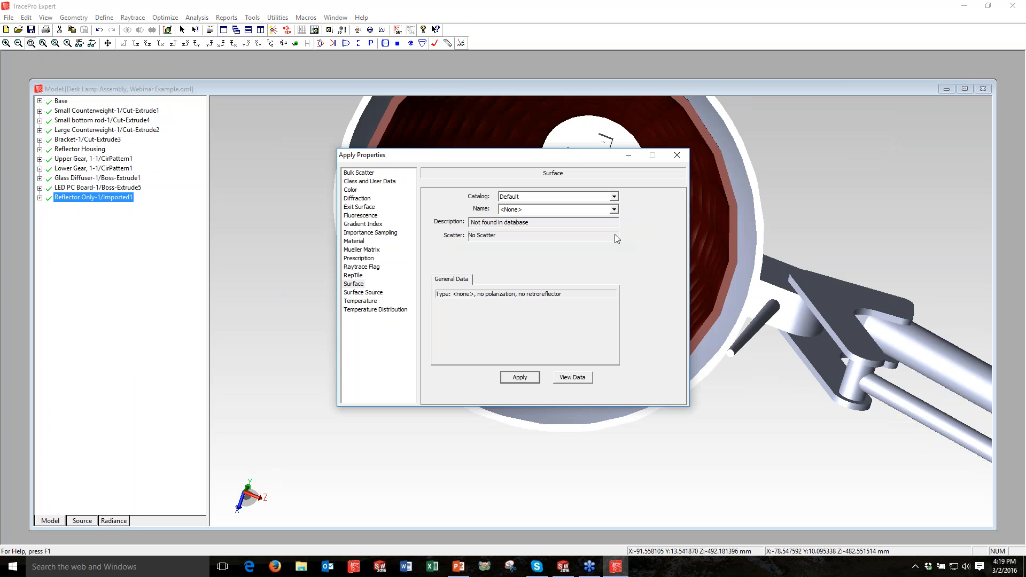
left_click(614, 209)
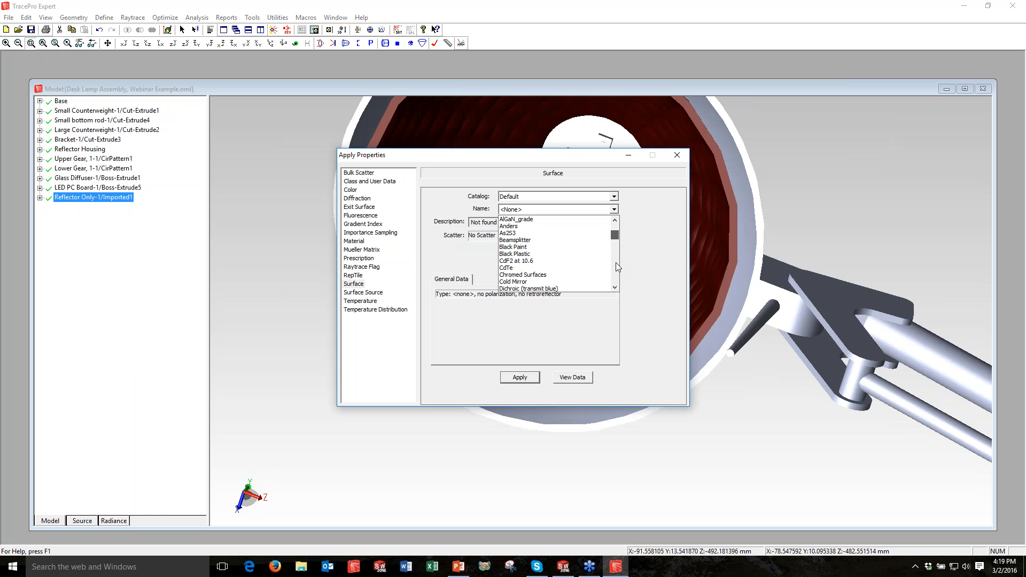
left_click(616, 262)
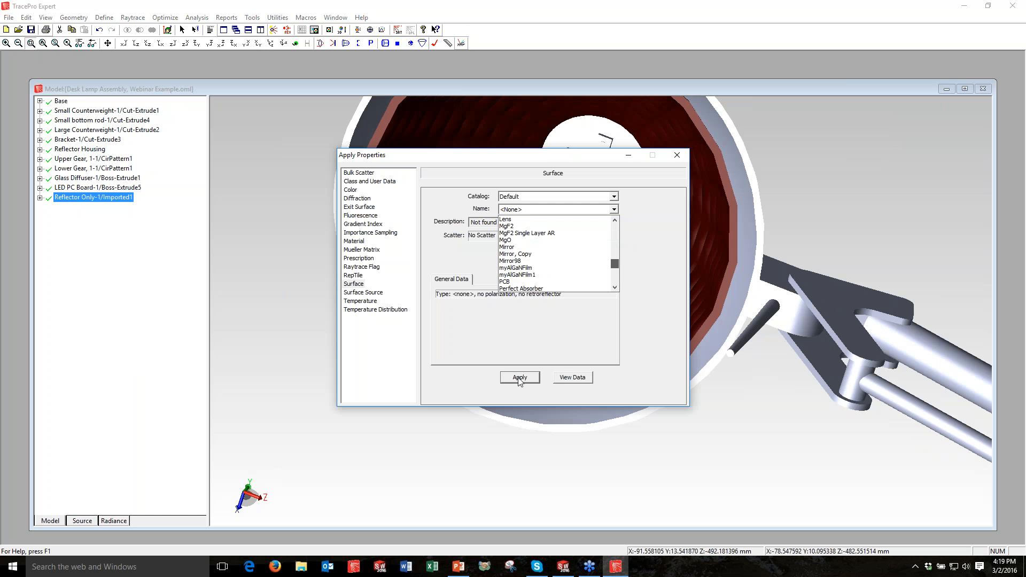
left_click(507, 247)
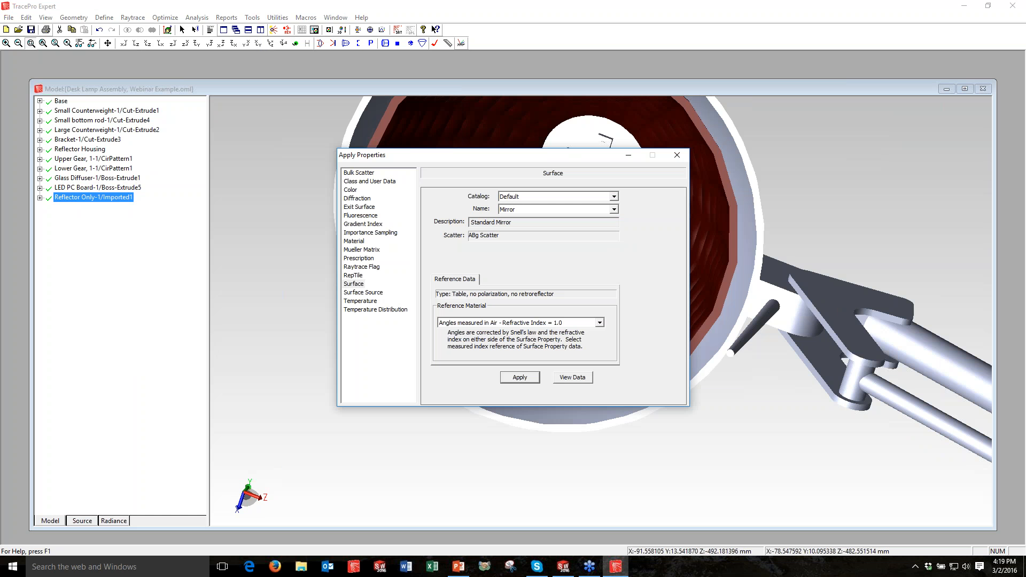
left_click(677, 155)
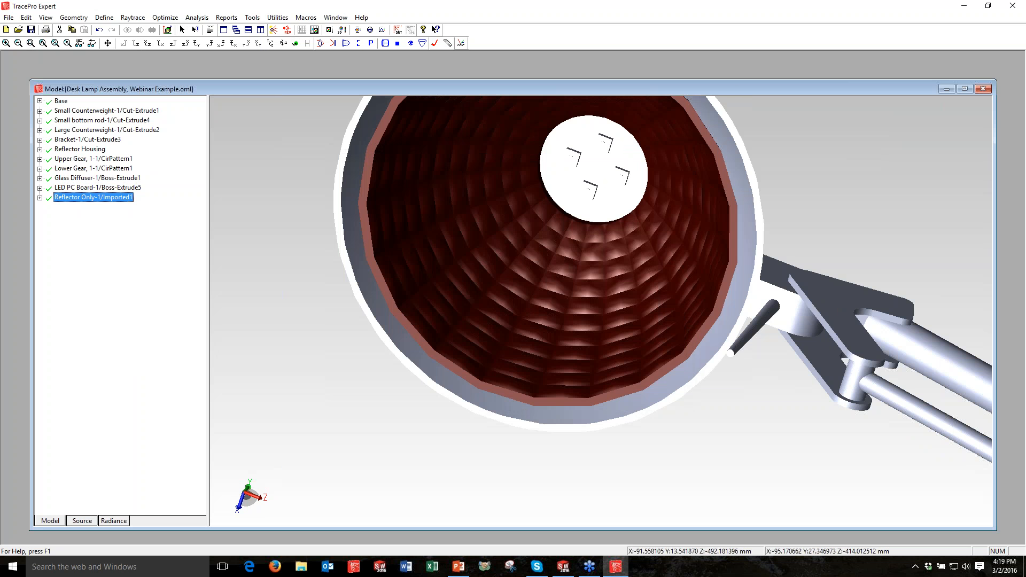
Select the four small square LED emitting surfaces on the LED PC board together and open their Surface Source properties
left_click(31, 44)
left_click_drag(564, 131, 636, 191)
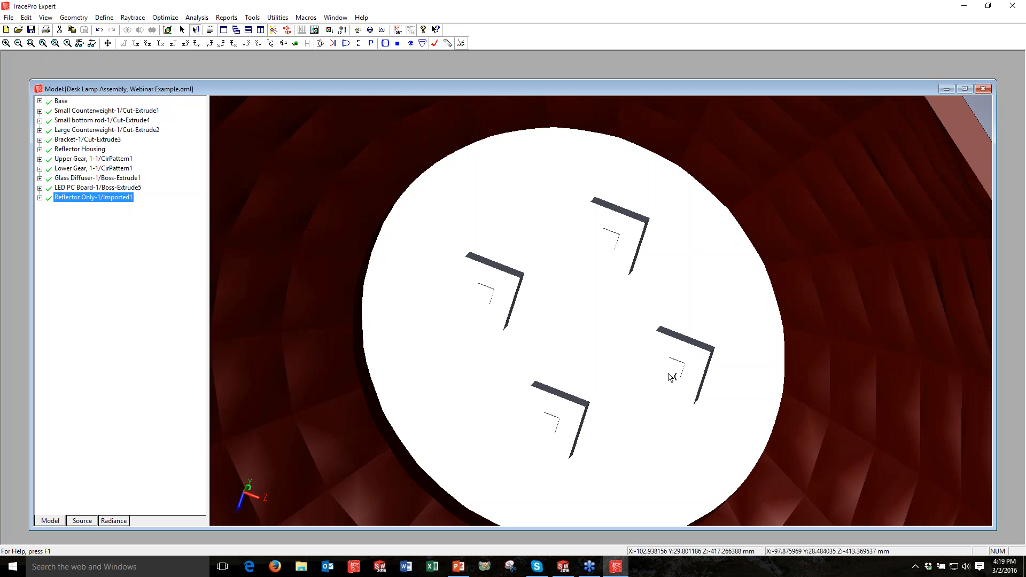
left_click(610, 239)
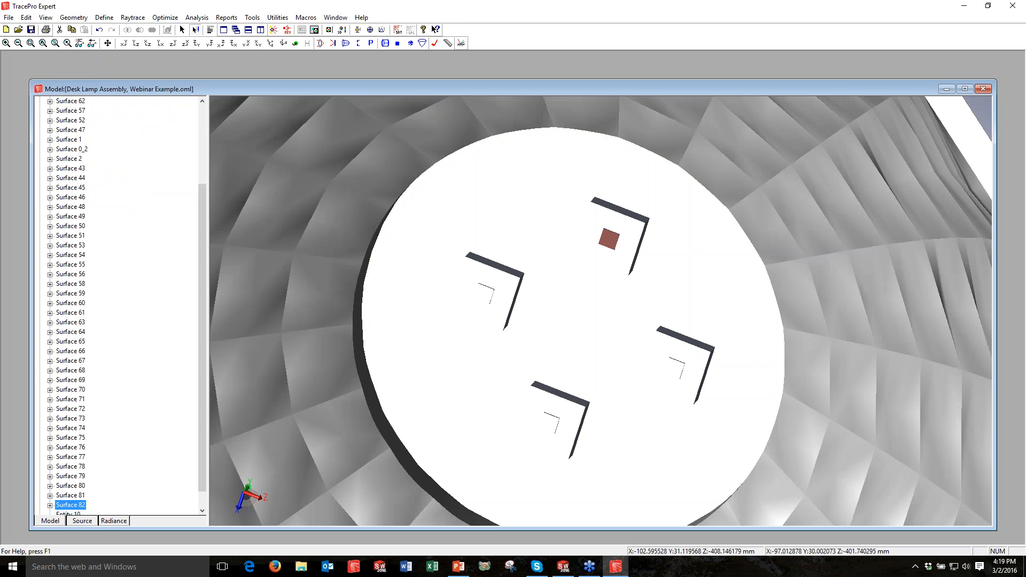
left_click(675, 368, "ctrl")
left_click(549, 423, "ctrl")
left_click(484, 294, "ctrl")
right_click(485, 295)
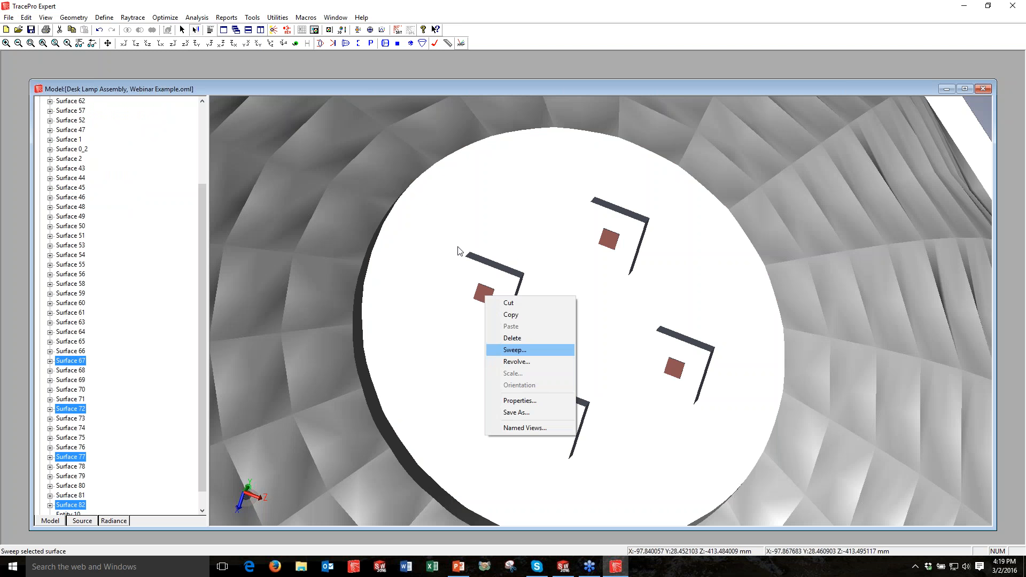
left_click(519, 400)
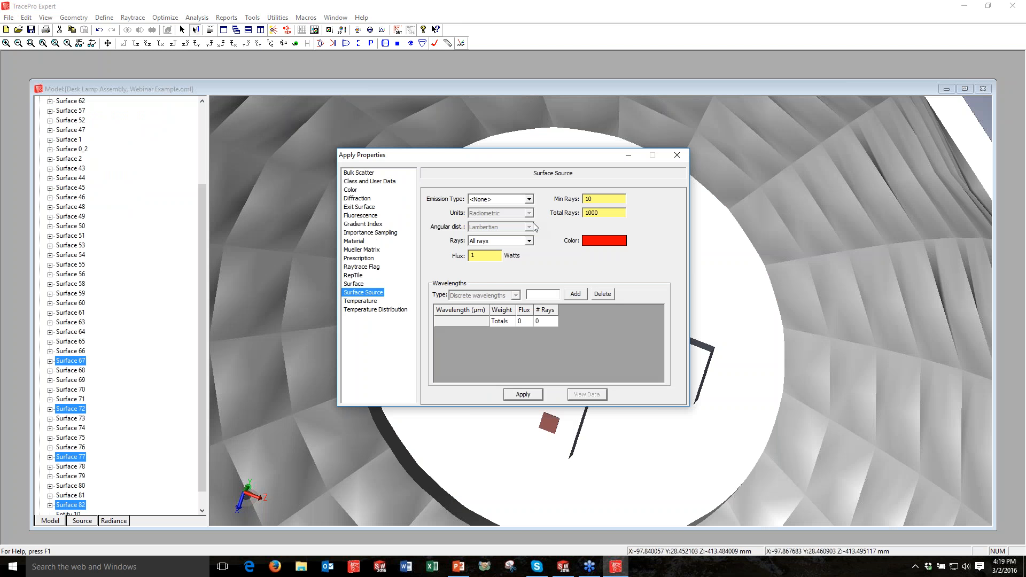
Set the emission type to Source Property and choose the XP-E White 3700-500 LED from the Cree Xlamp catalog
left_click(529, 200)
left_click(502, 244)
left_click(529, 213)
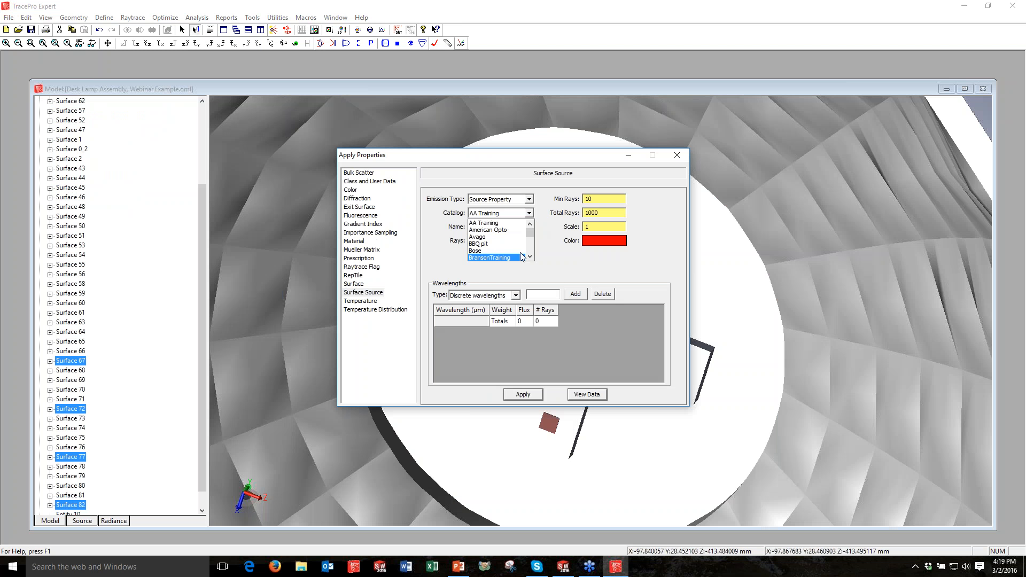
scroll(530, 229, "down", 3)
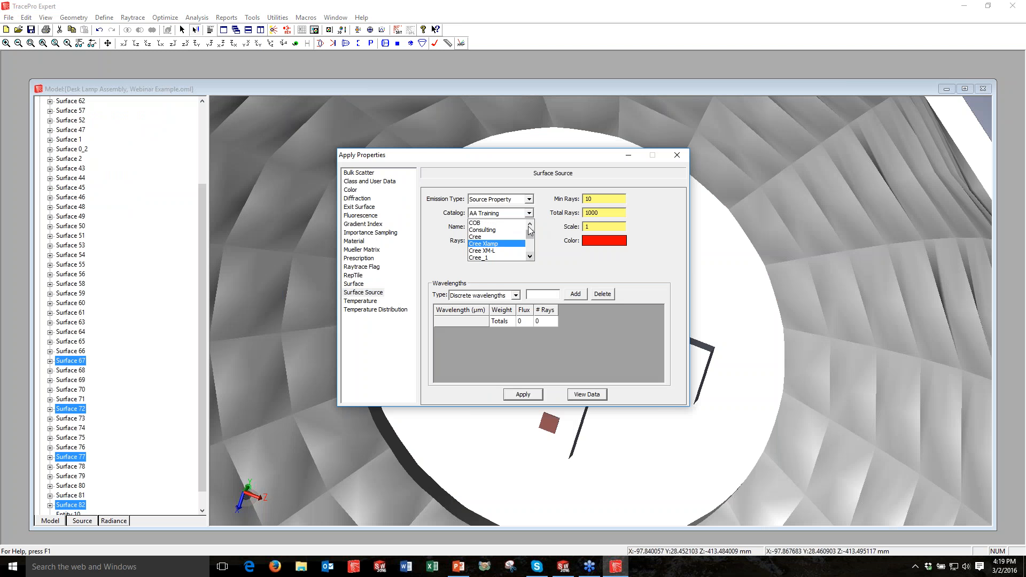
left_click(497, 244)
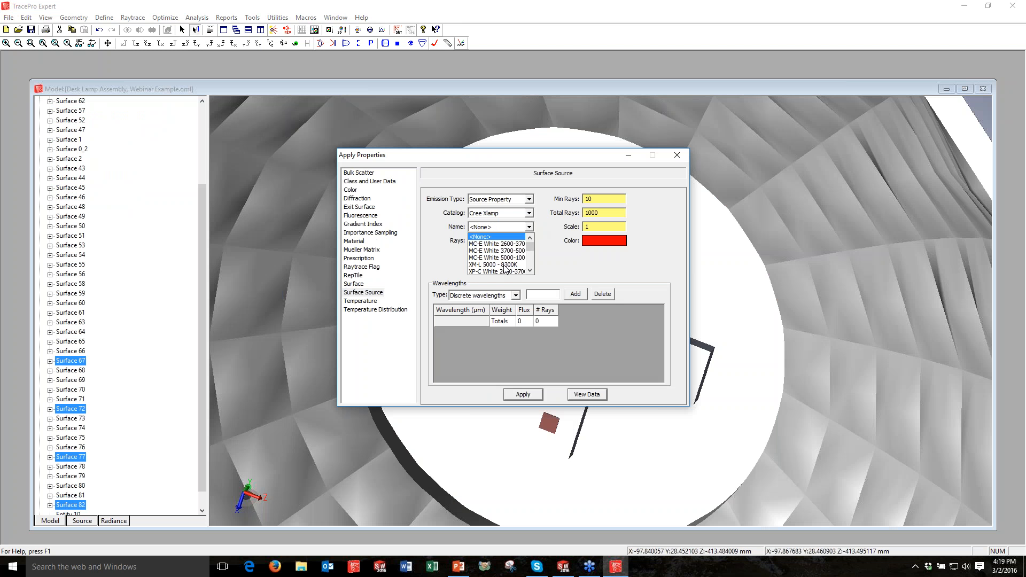
scroll(505, 268, "down", 2)
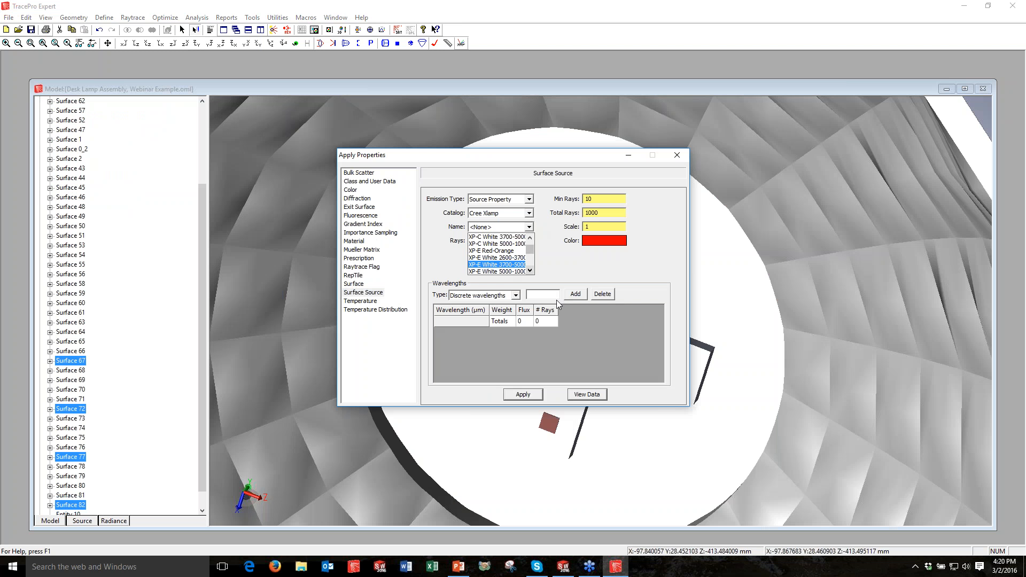
left_click(497, 265)
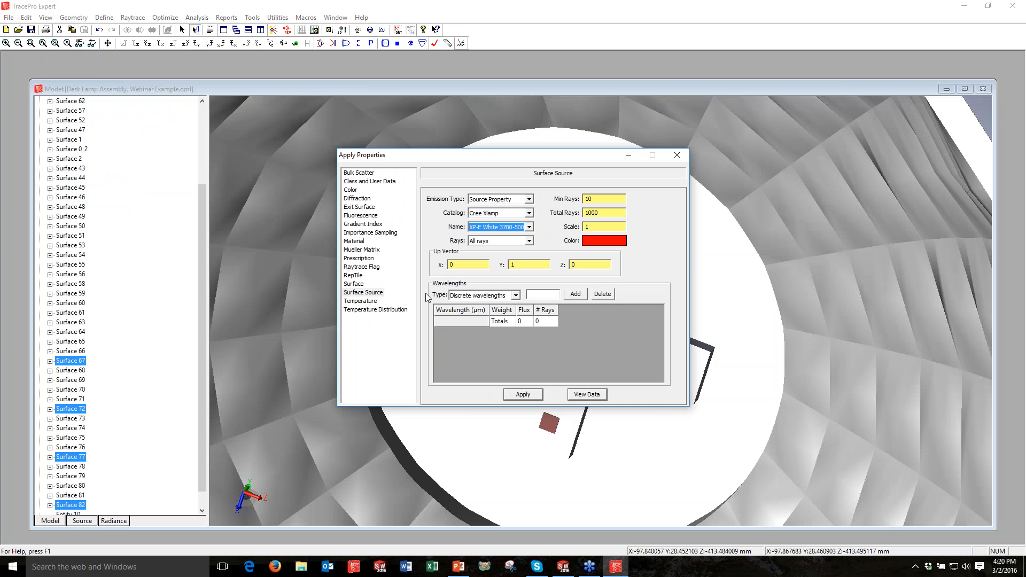
Switch the source's wavelength type to Calculated wavelengths and add range boundaries at 0.4 and 0.75 µm
left_click(499, 297)
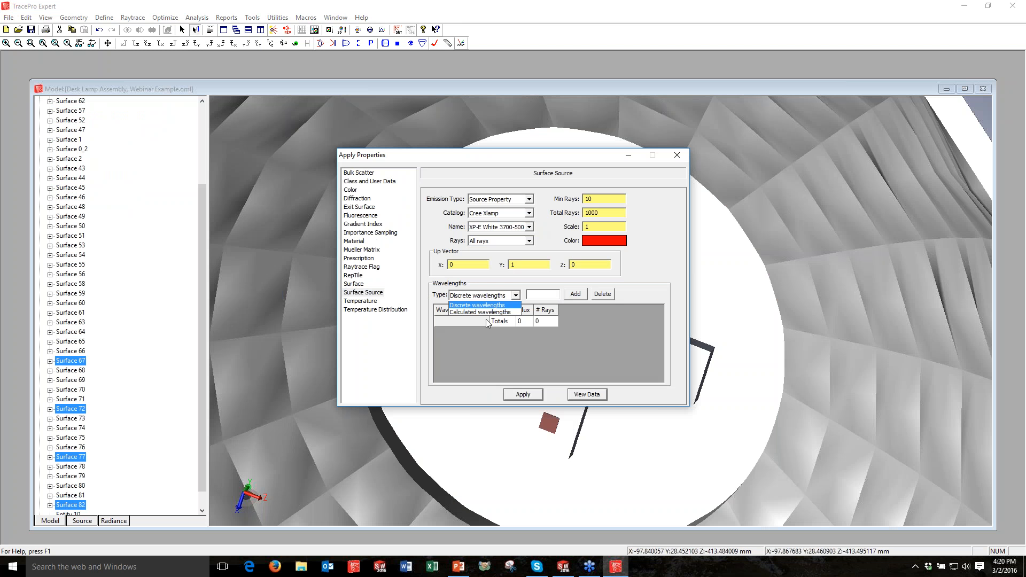
key("Down")
key("Return")
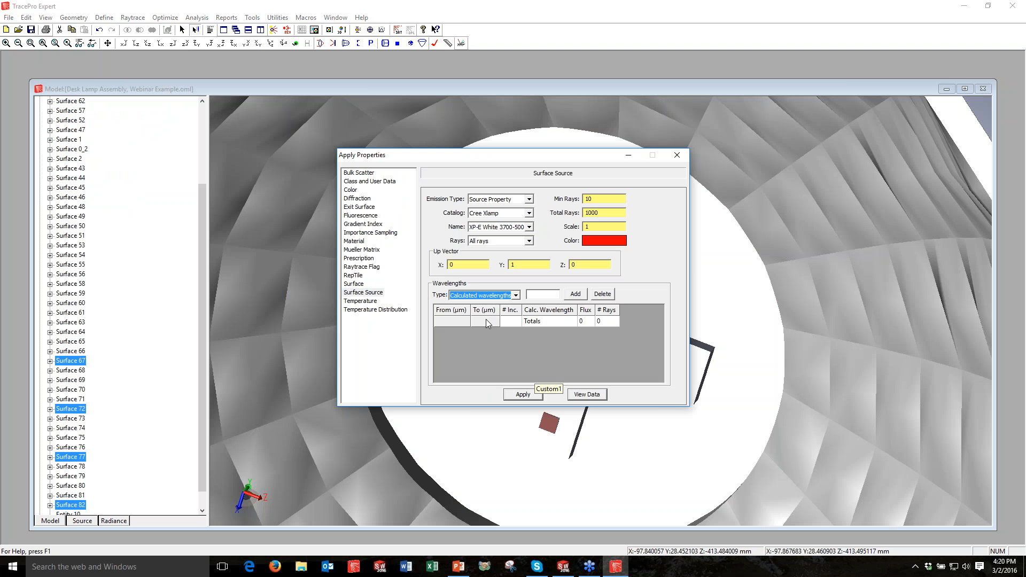
left_click(543, 294)
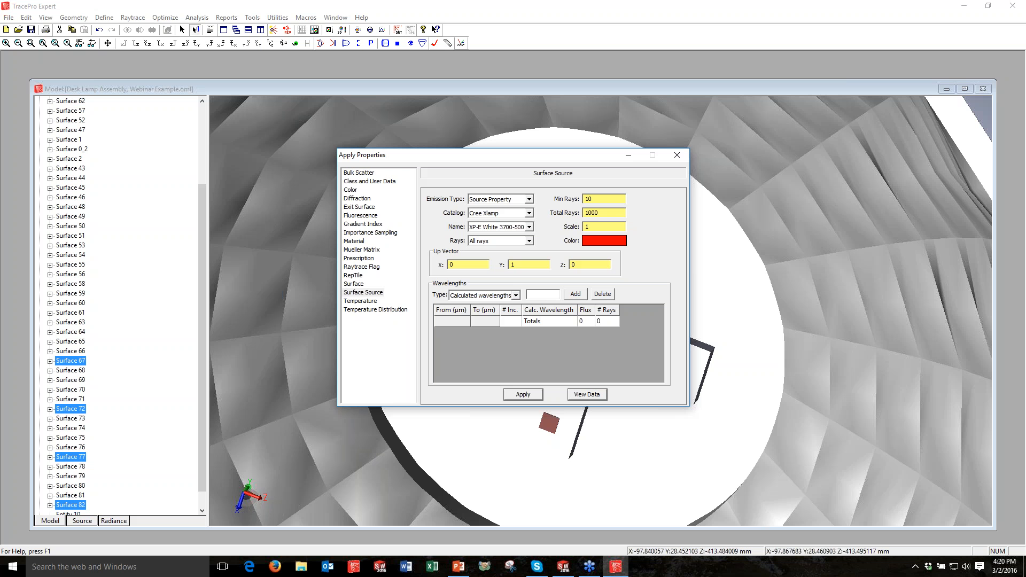
type("0.4")
left_click(576, 294)
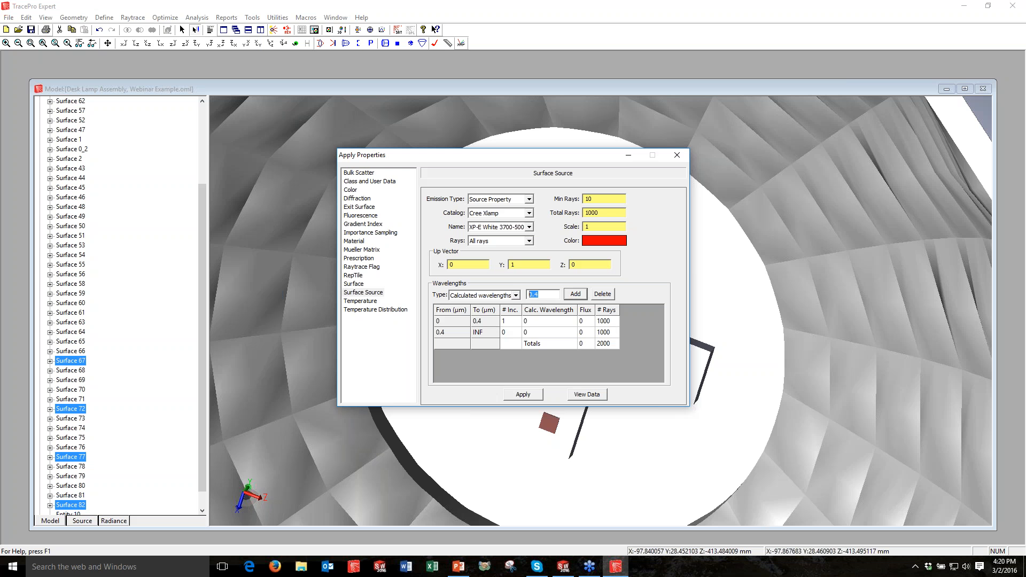
type("0.75")
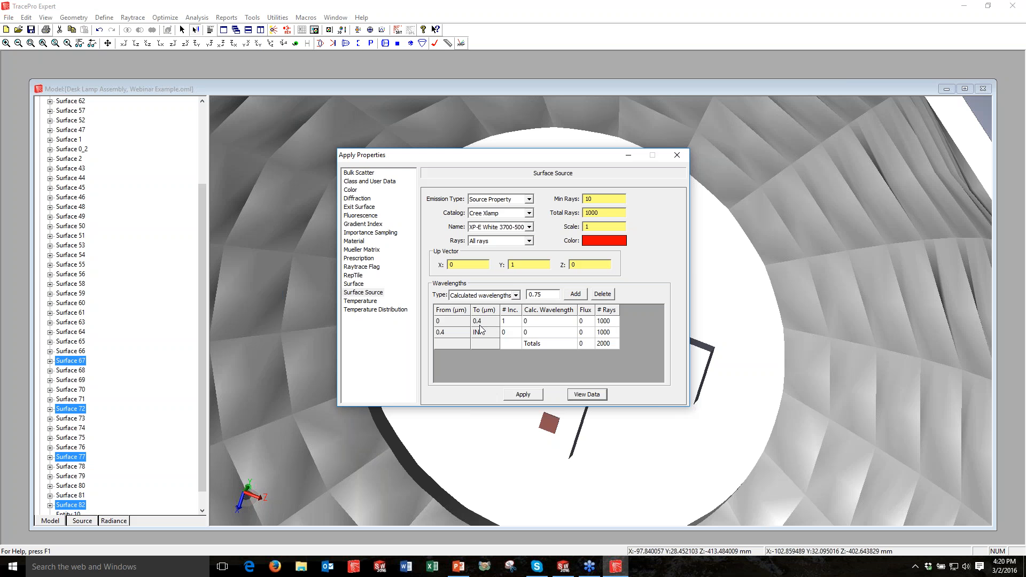
key("Return")
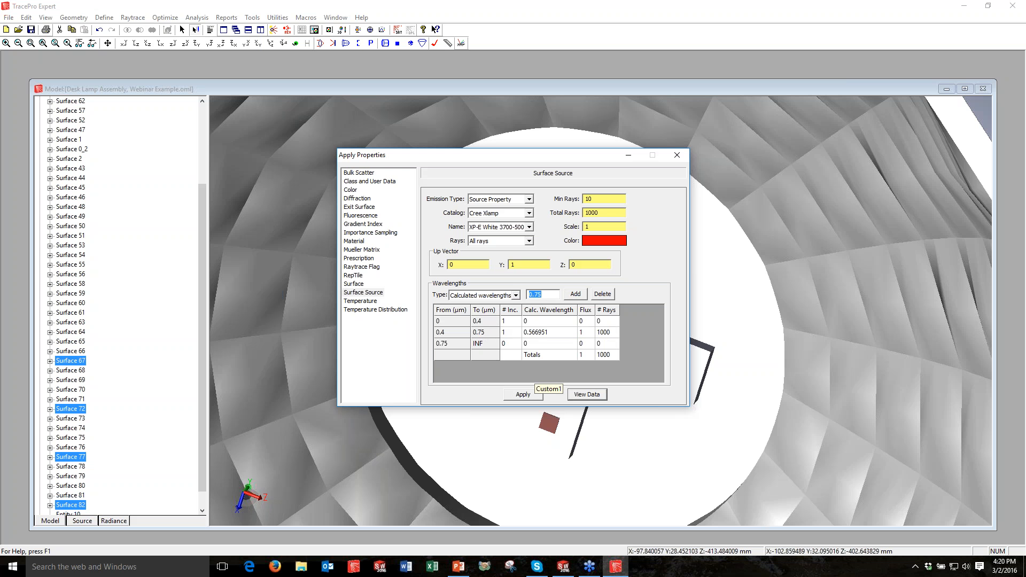
Divide the 0.4 to 0.75 µm range into 10 increments and review the calculated wavelengths, flux and ray numbers
left_click(511, 332)
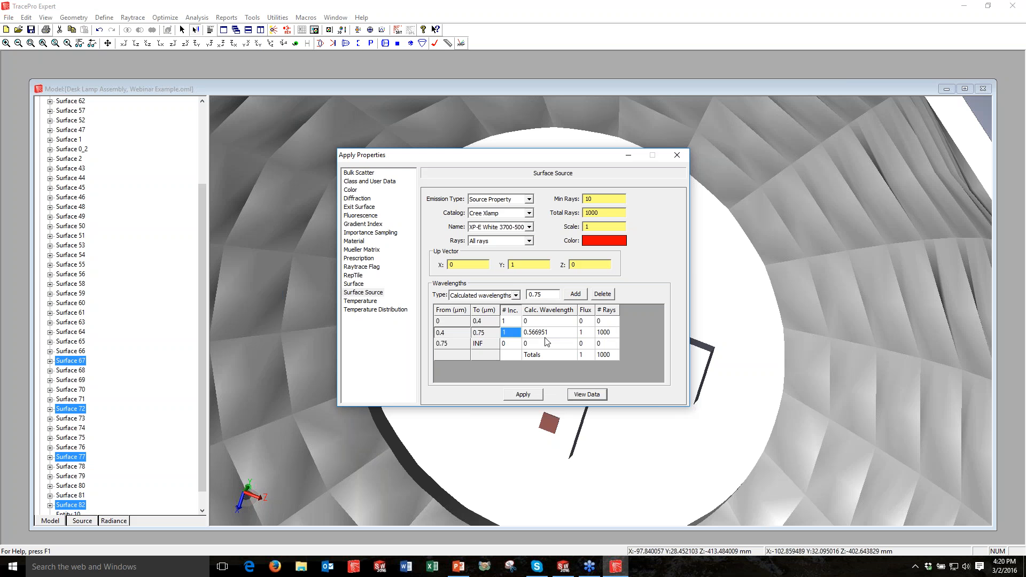
type("10")
key("Return")
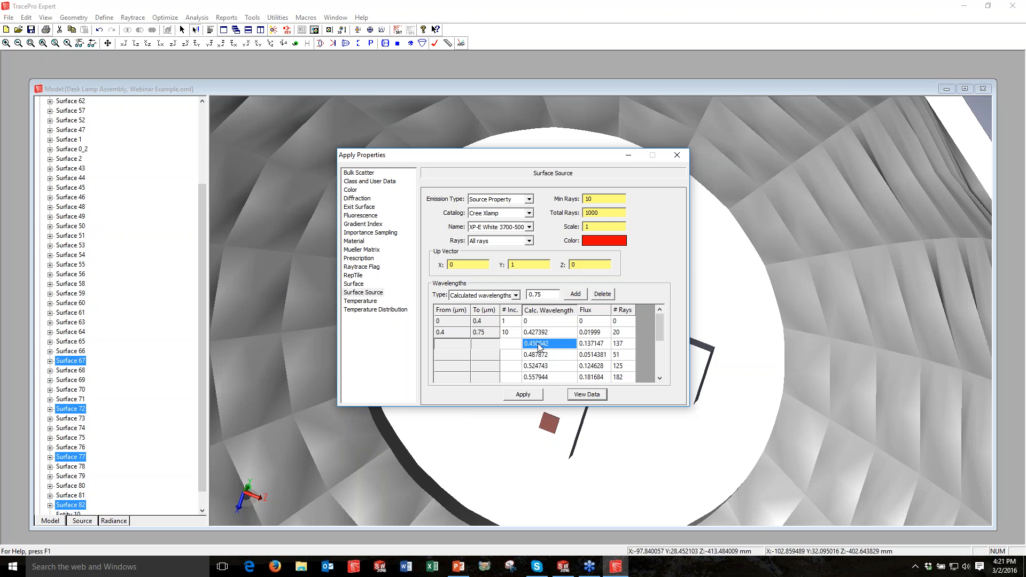
key("Up")
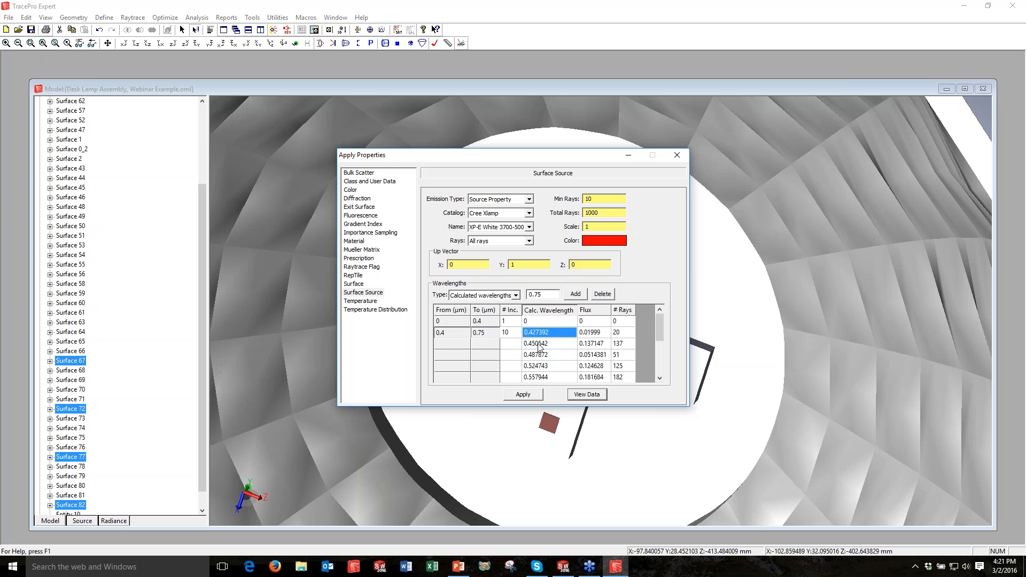
left_click(594, 344)
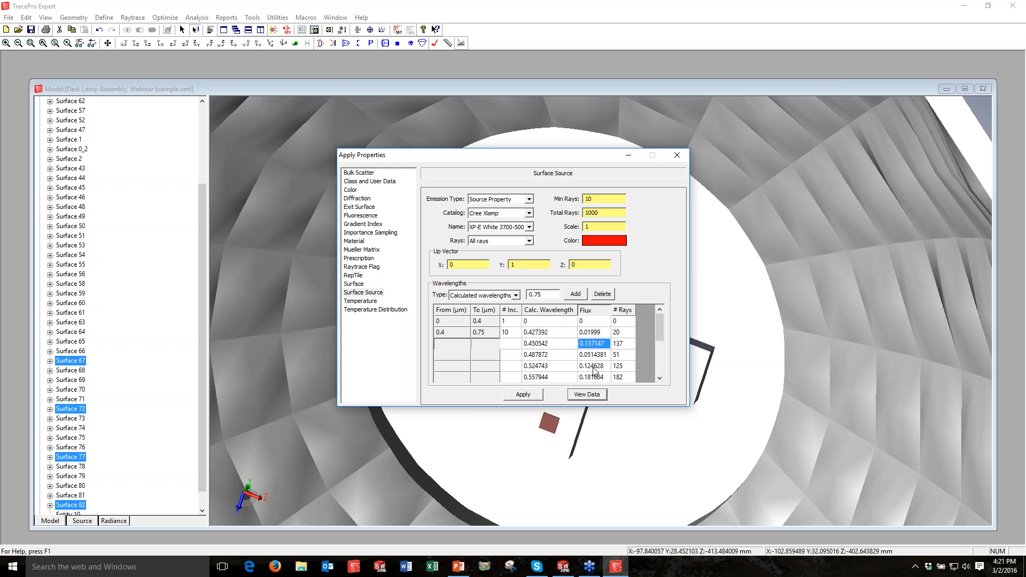
scroll(594, 371, "down", 2)
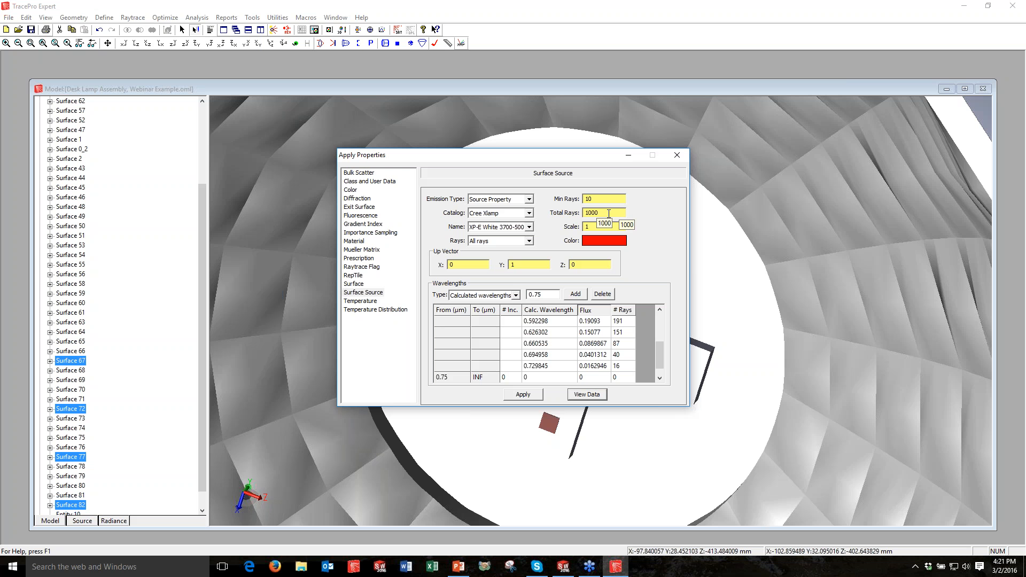
Set the total rays to 25000, apply the surface source to the four LED surfaces and close the properties dialog
left_click_drag(608, 213, 587, 223)
type("25000")
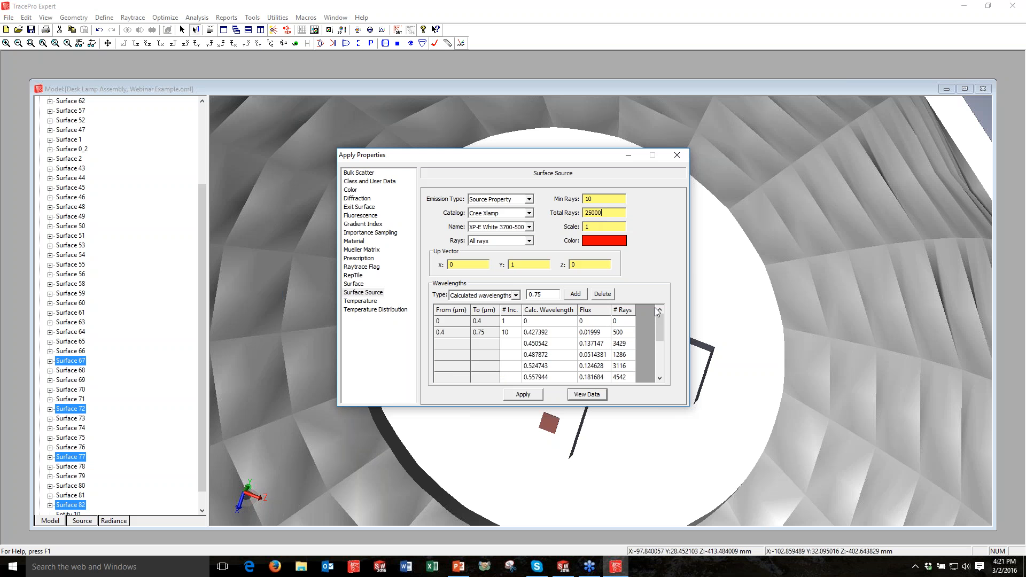
left_click(524, 395)
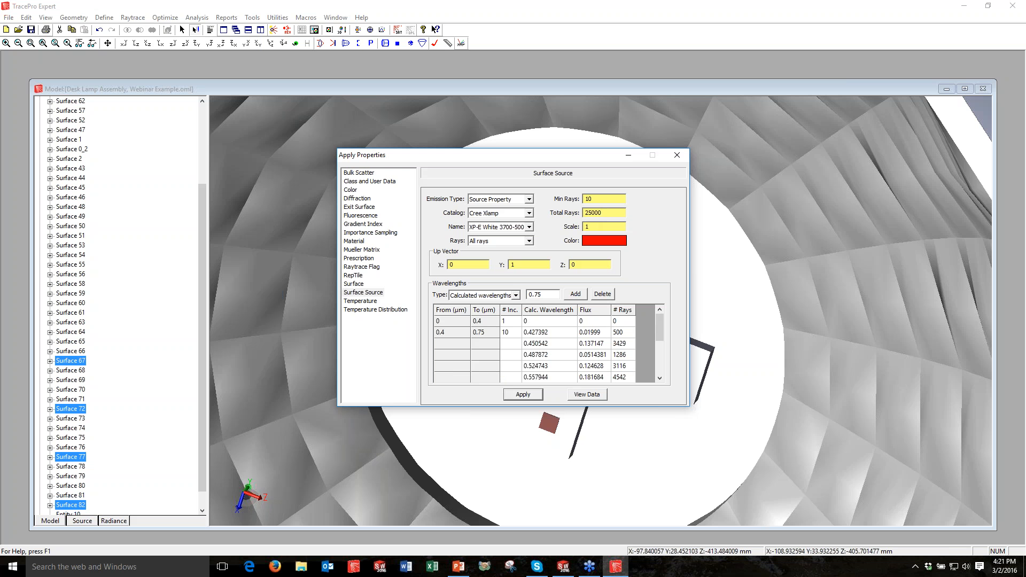
left_click(677, 155)
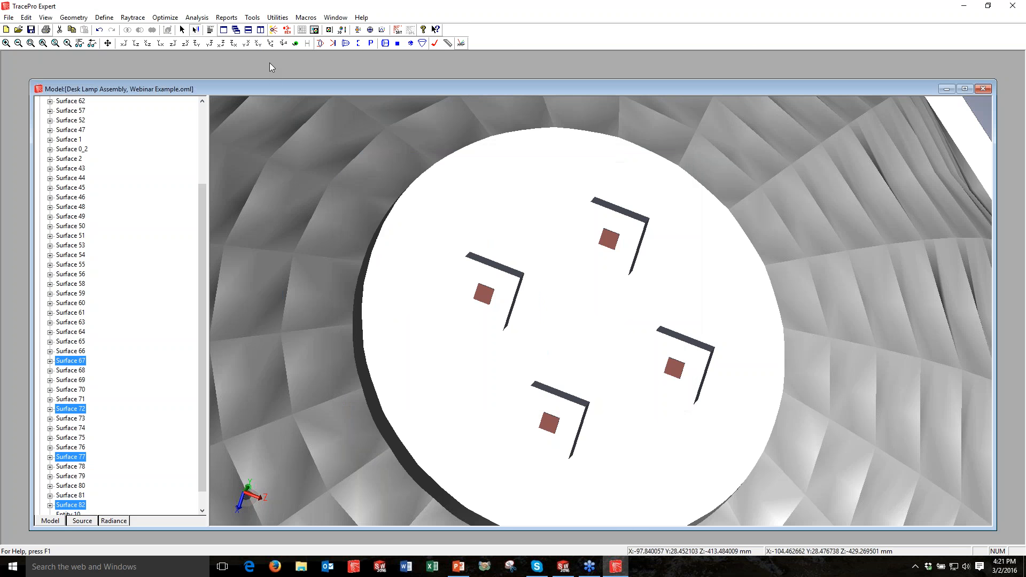
Collapse the entire model tree and display all objects again, including the hidden Glass Diffuser
left_click(42, 44)
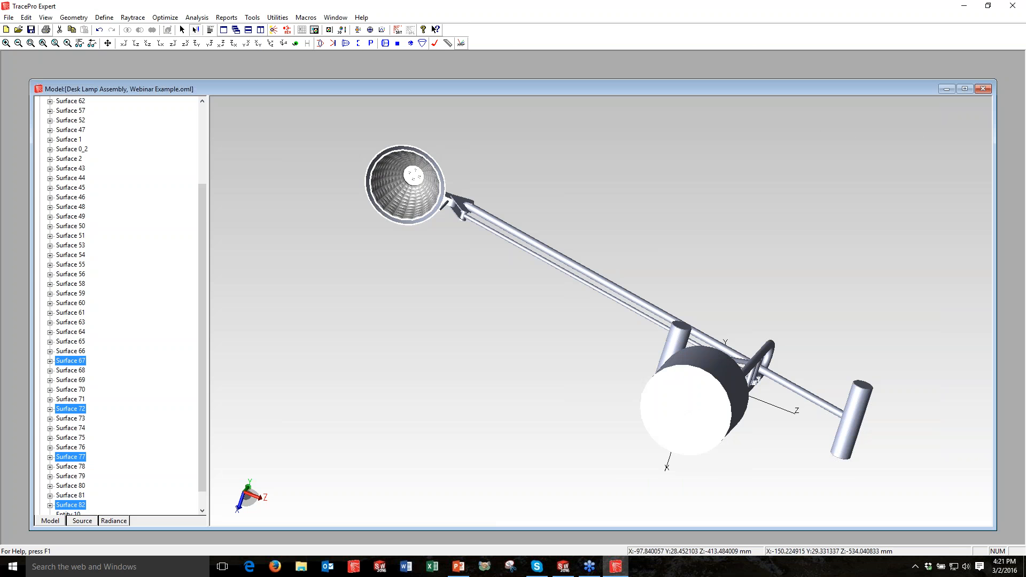
middle_click_drag(435, 112, 415, 152)
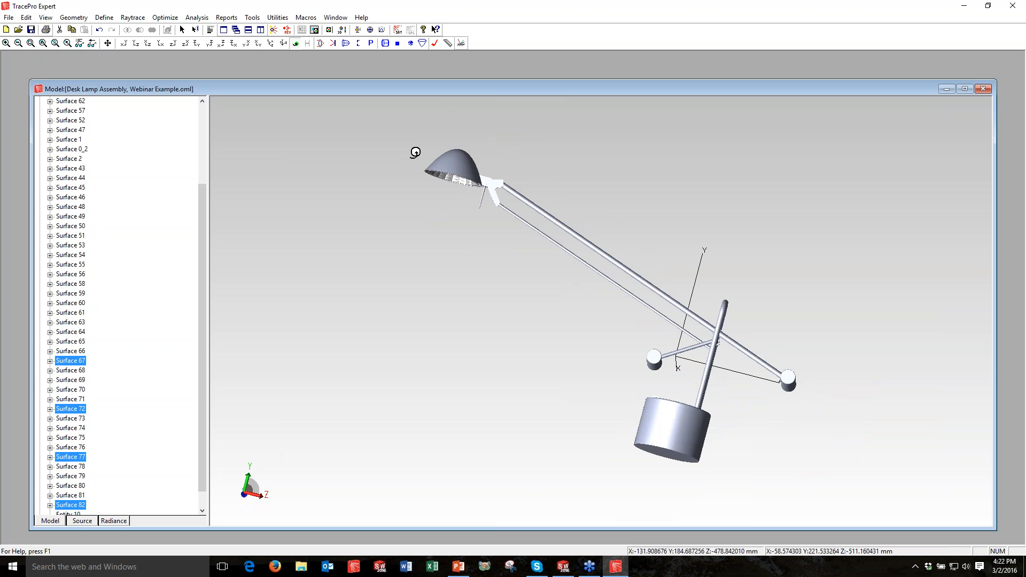
right_click(162, 258)
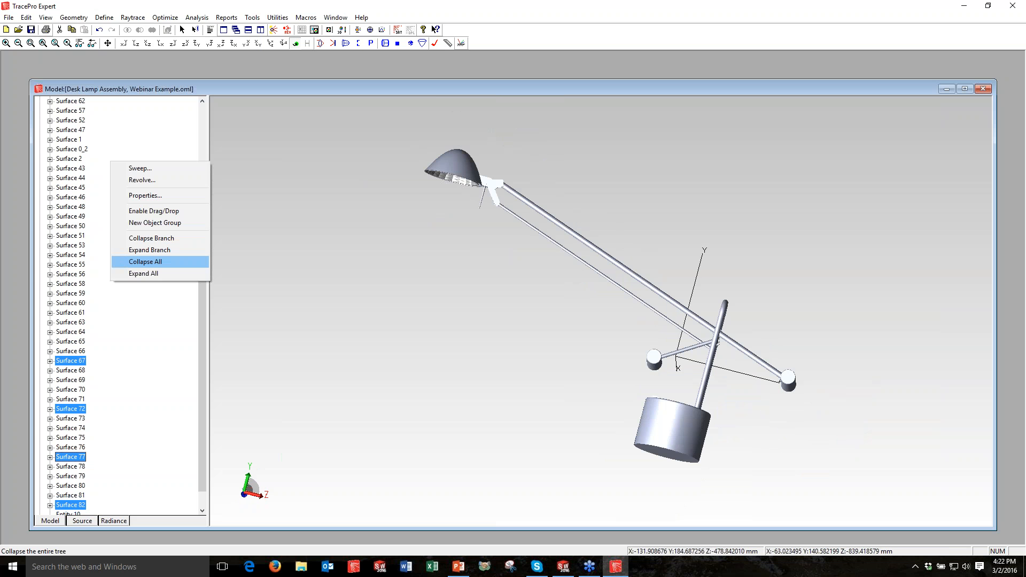
left_click(145, 261)
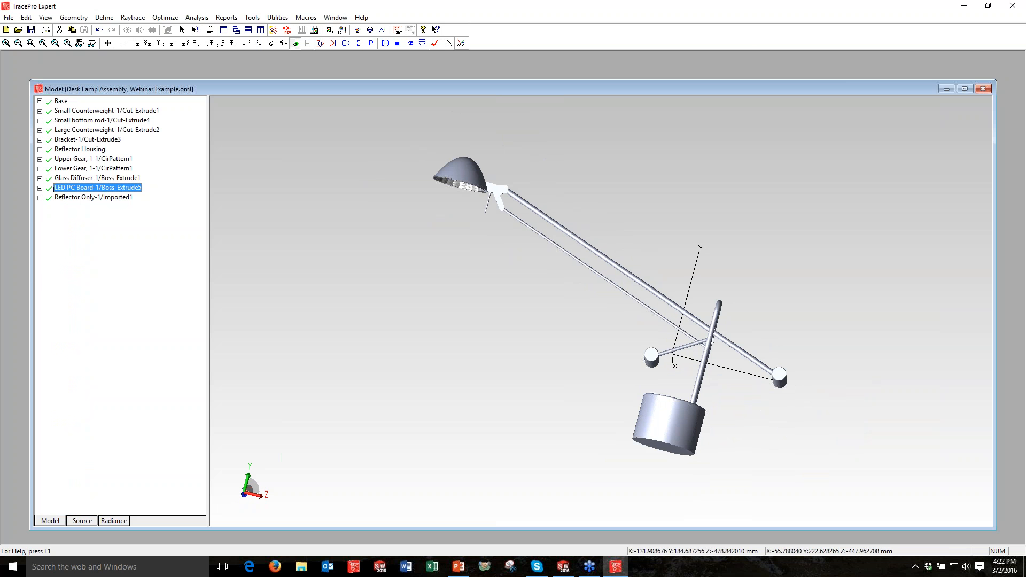
left_click(45, 18)
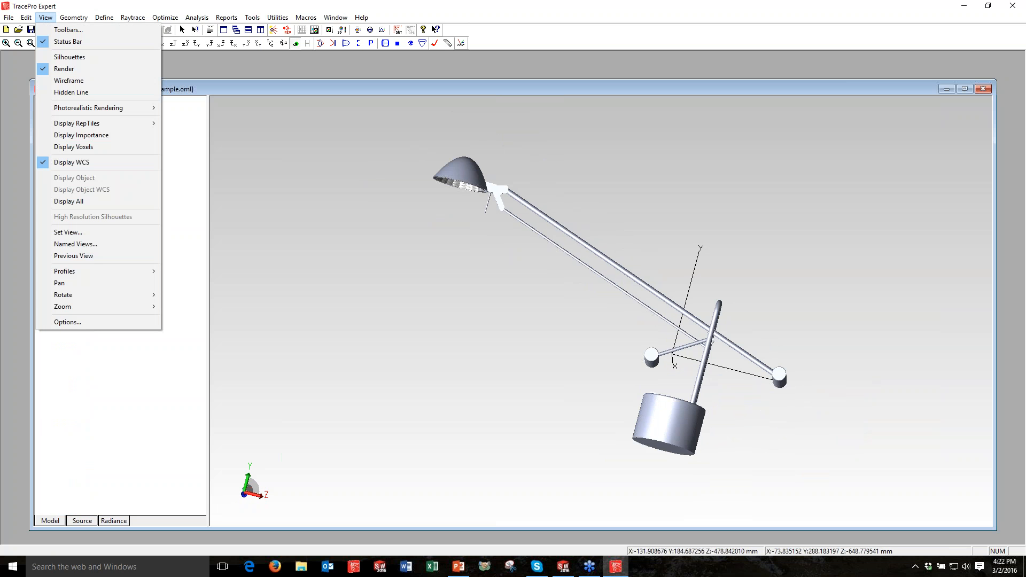
left_click(68, 201)
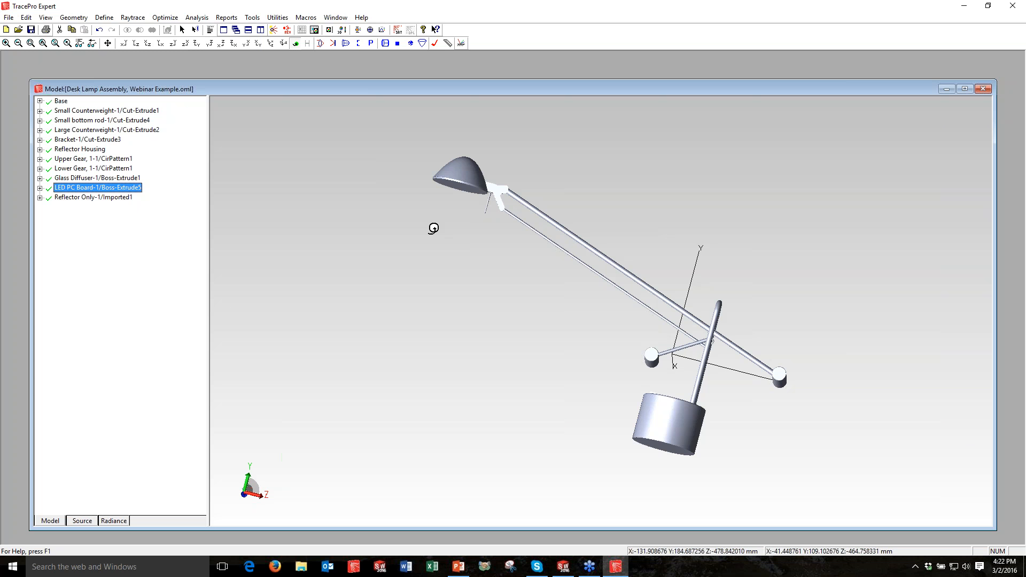
Insert a block named Target with widths X 1000, Y 1, Z 1000 mm, centred at X 0, Y -170, Z -440
left_click(78, 19)
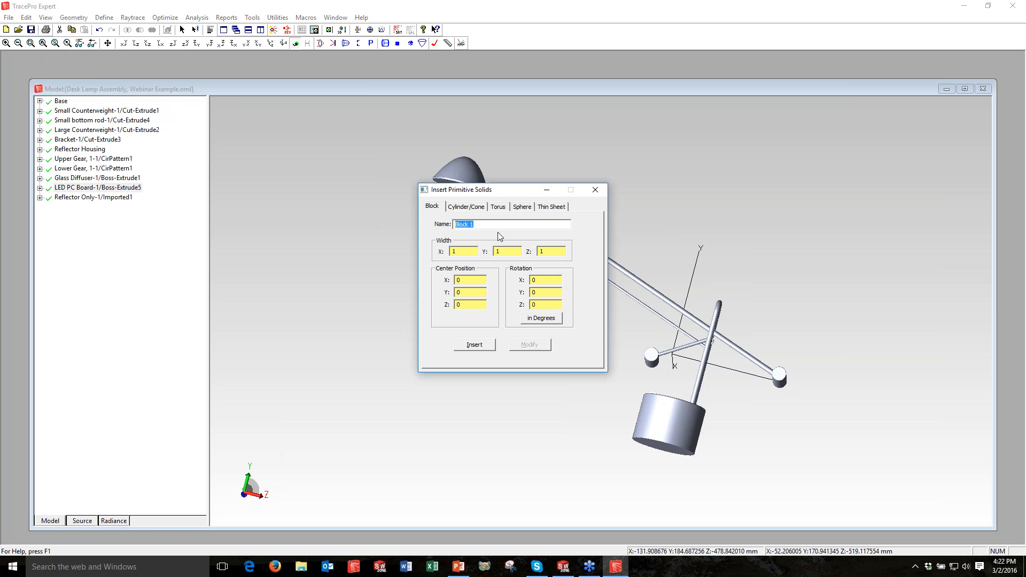
type("Target")
type("00")
type("0")
key("Tab")
key("Tab")
type("1000")
type("-170")
key("Tab")
type("-440")
key("Return")
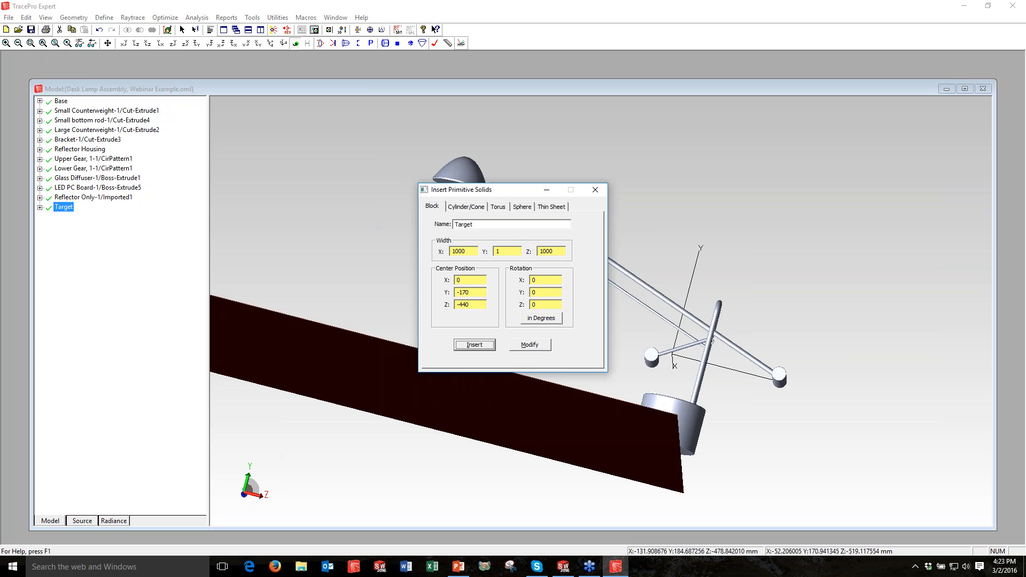
left_click(596, 189)
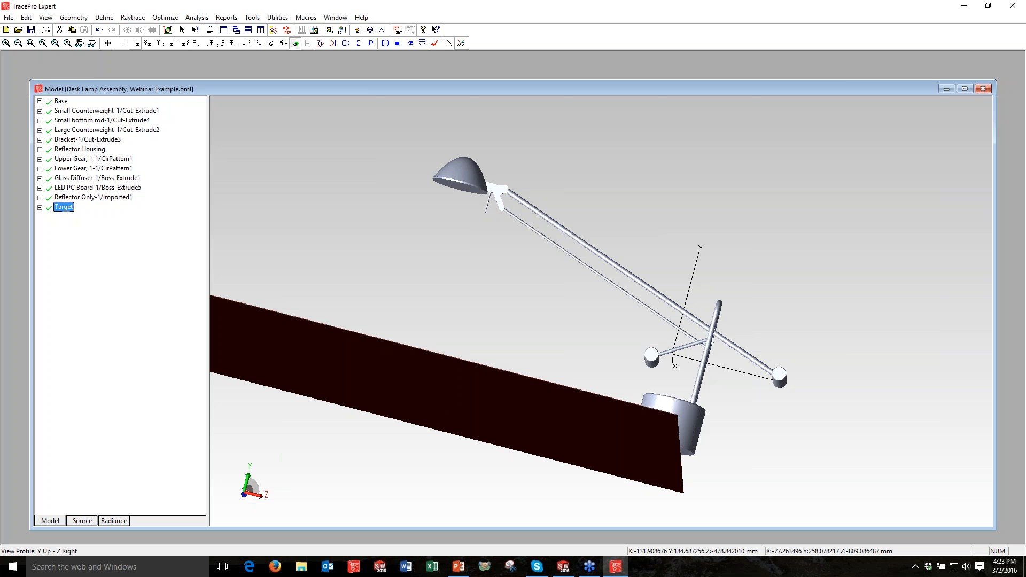
Select the Target block's upper surface facing the lamp and rename it Receiver
left_click(136, 43)
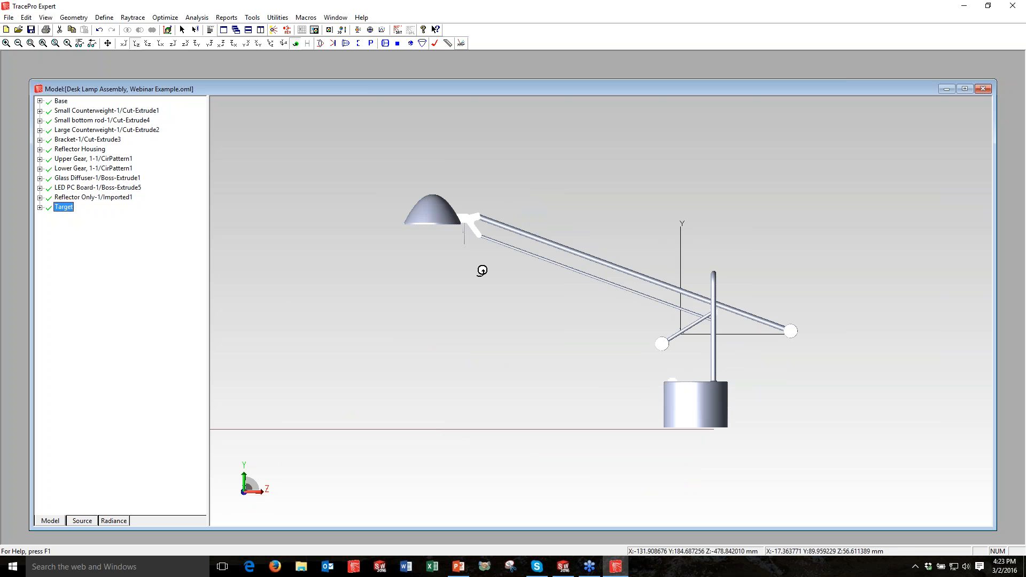
left_click_drag(482, 270, 230, 129)
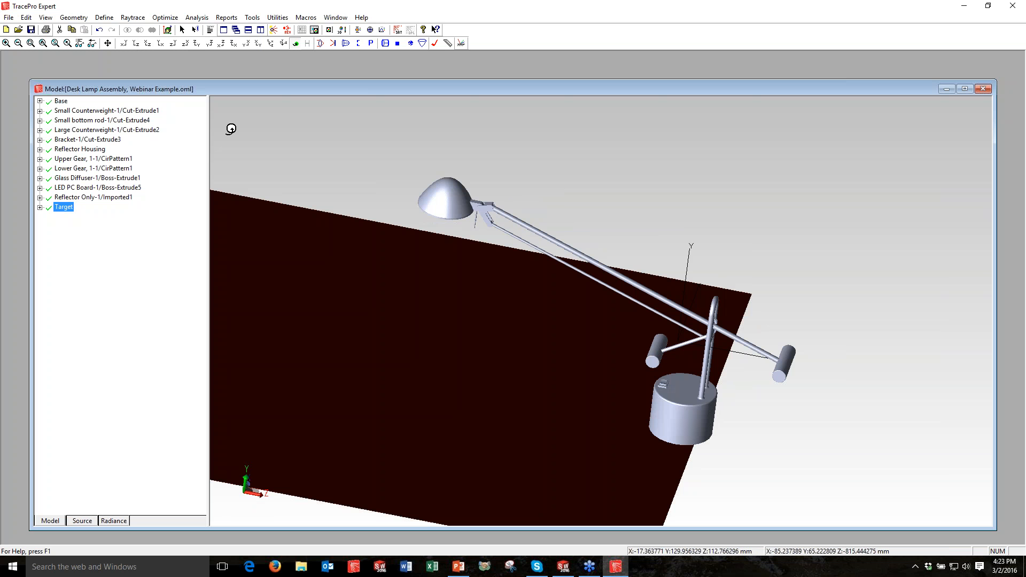
left_click(40, 208)
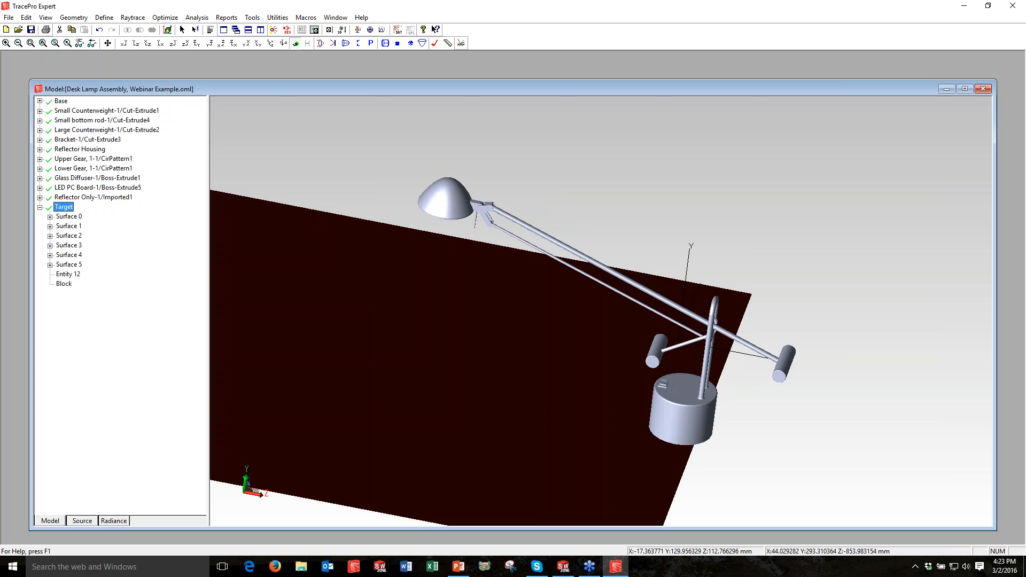
left_click(196, 31)
left_click_drag(155, 81, 152, 52)
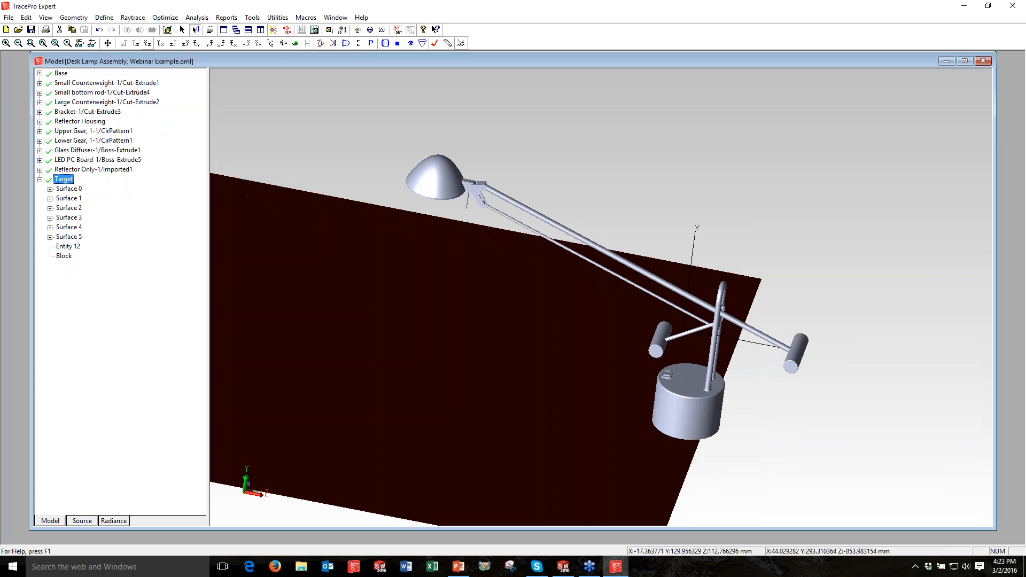
left_click(434, 311)
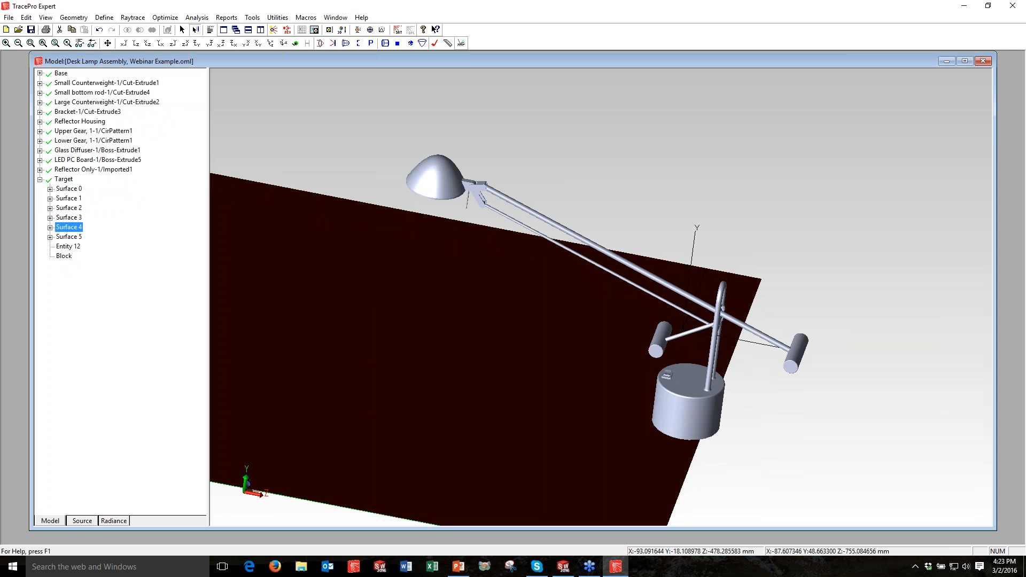
key("F2")
type("Receiver")
left_click(76, 230)
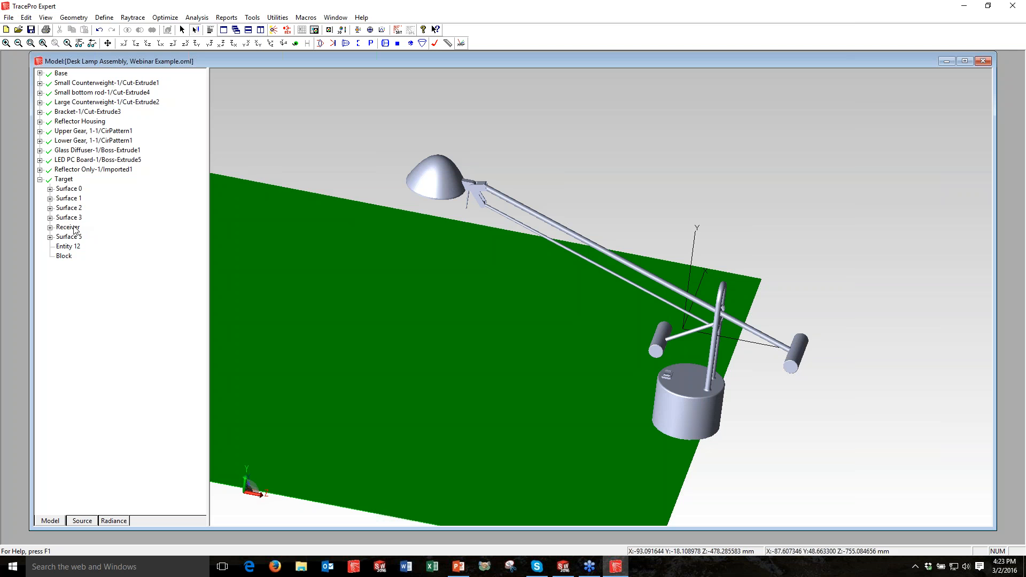
Apply the Perfect Absorber surface property from the Default catalog to the Receiver surface and close the properties dialog
left_click(73, 227)
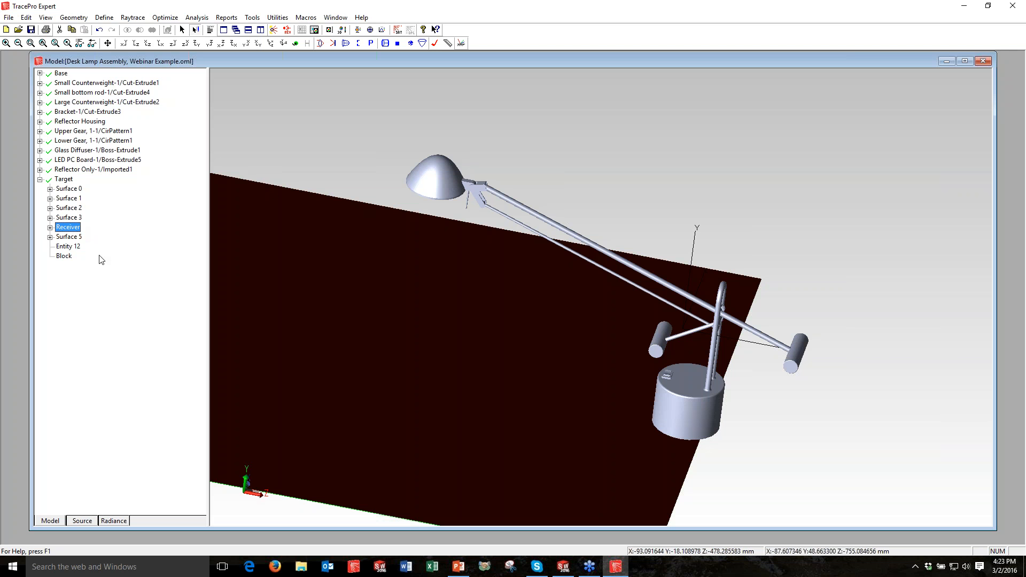
right_click(74, 228)
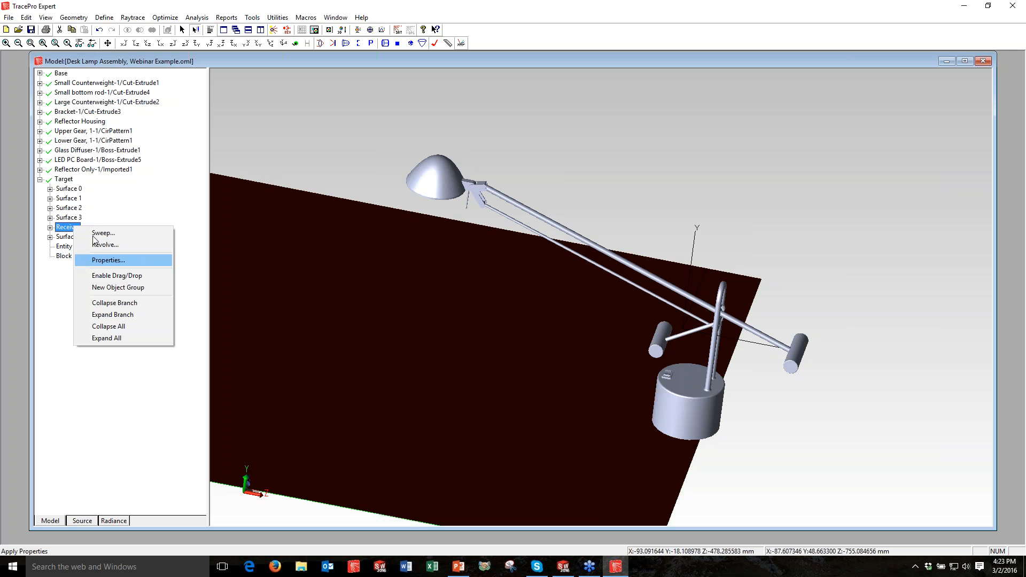
left_click(109, 260)
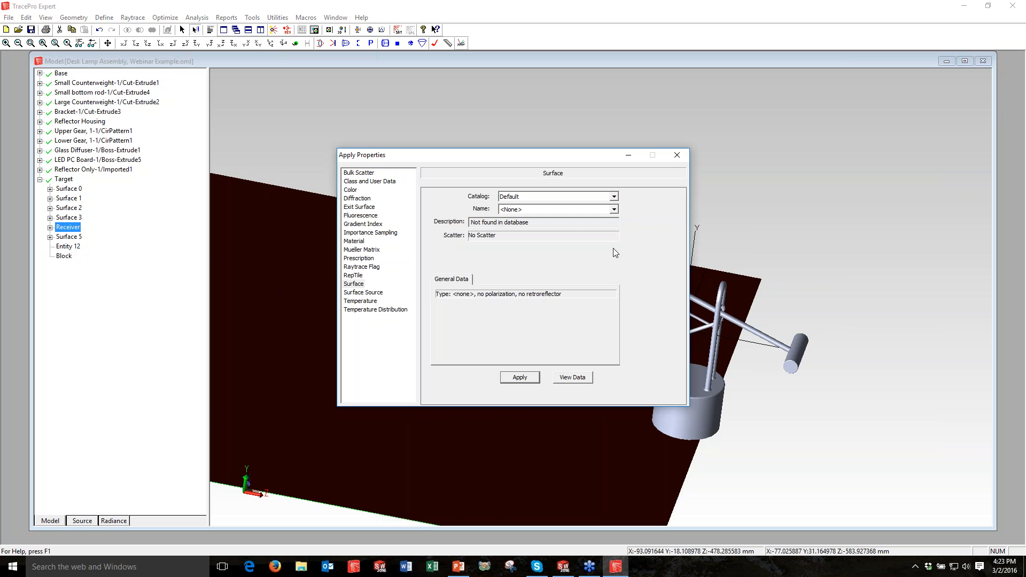
left_click_drag(614, 248, 613, 279)
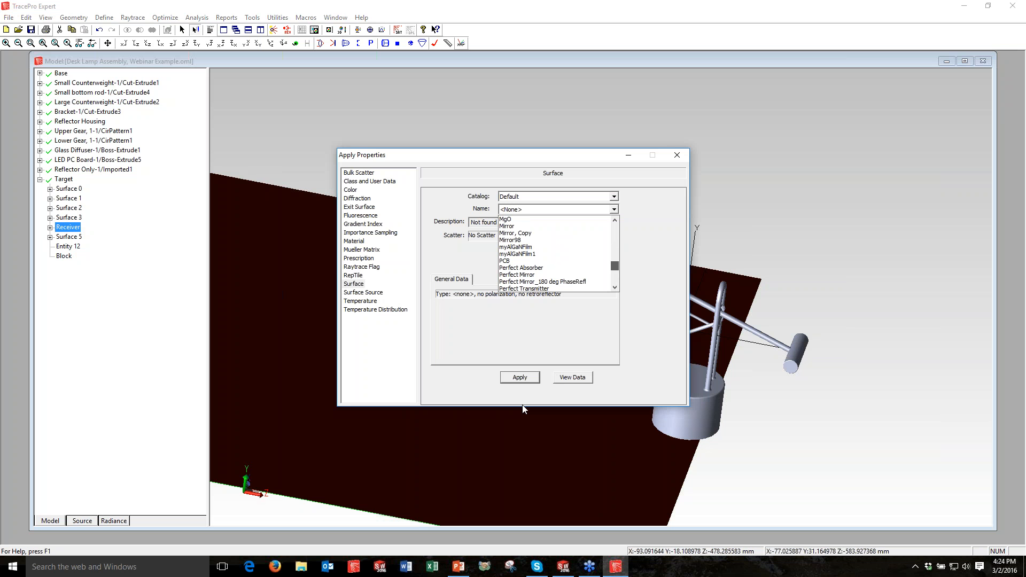
left_click(521, 268)
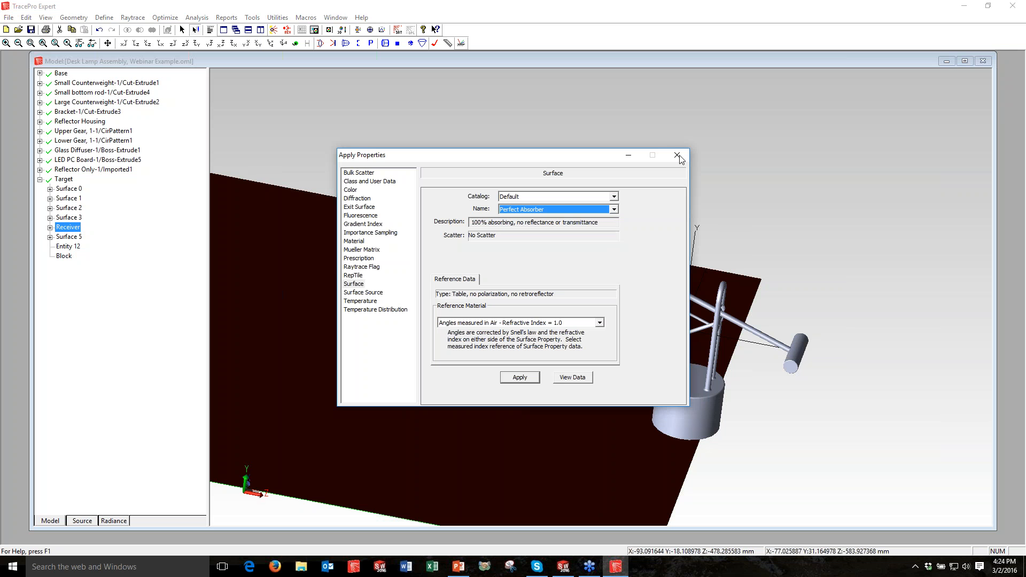
left_click(677, 156)
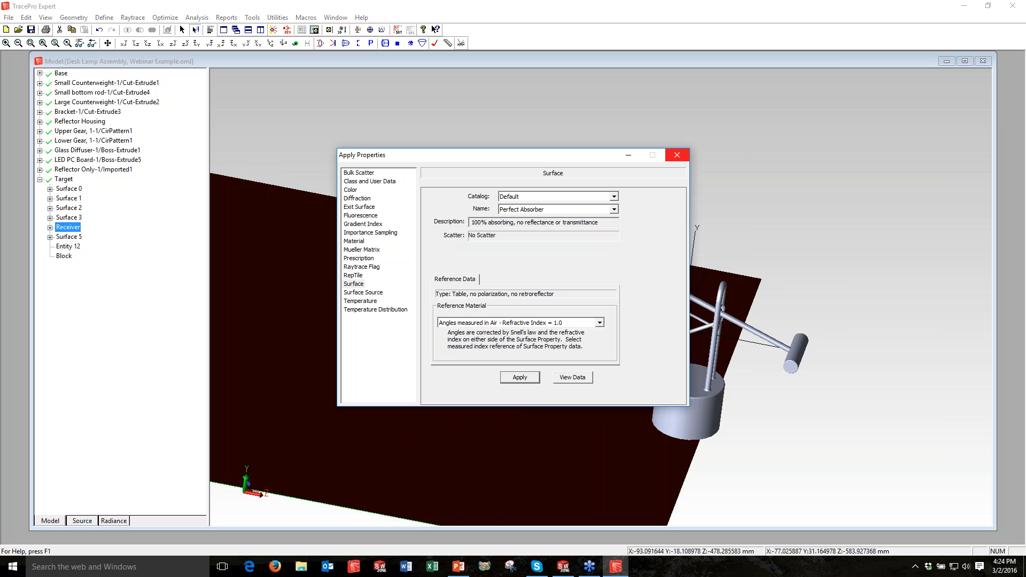
left_click(677, 155)
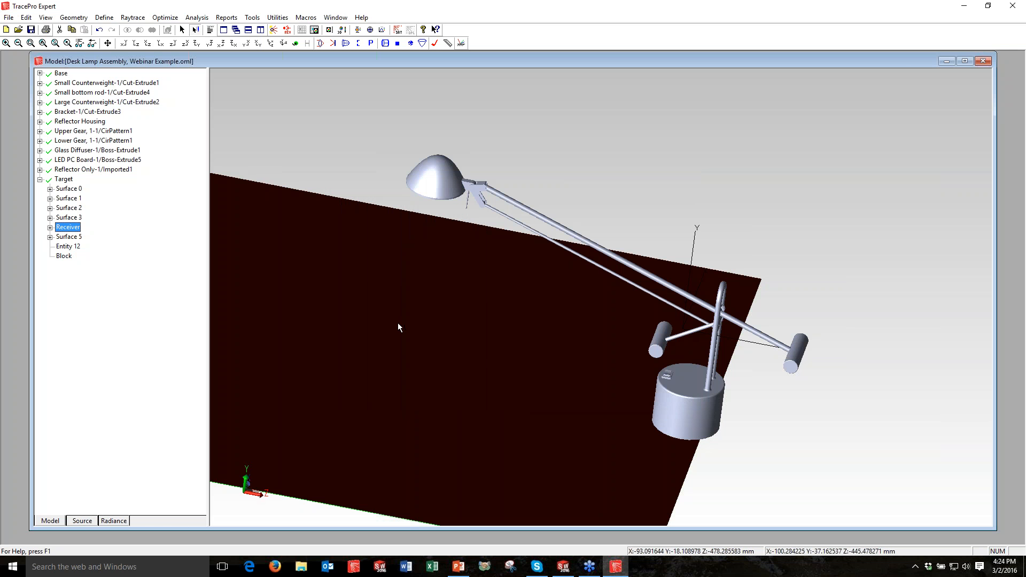
Set the raytrace analysis units to Photometric, apply the change and close the raytrace options
scroll(398, 323, "down", 3)
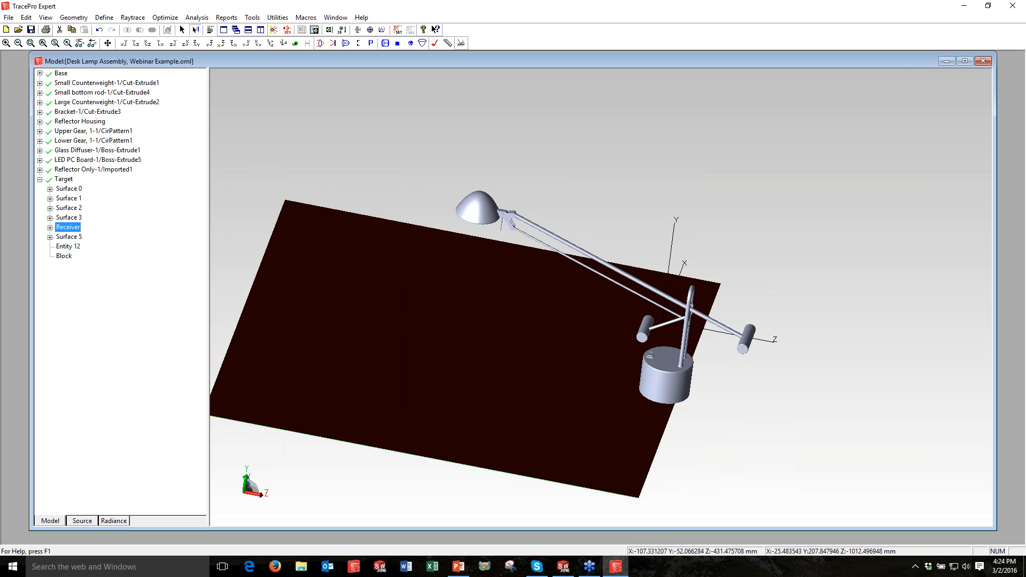
scroll(610, 427, "down", 1)
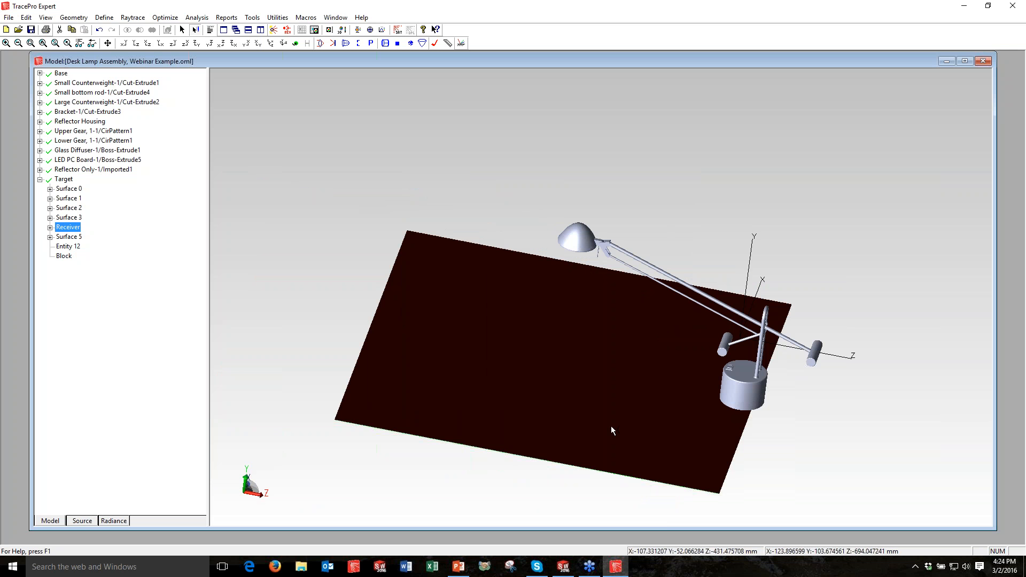
scroll(612, 427, "up", 1)
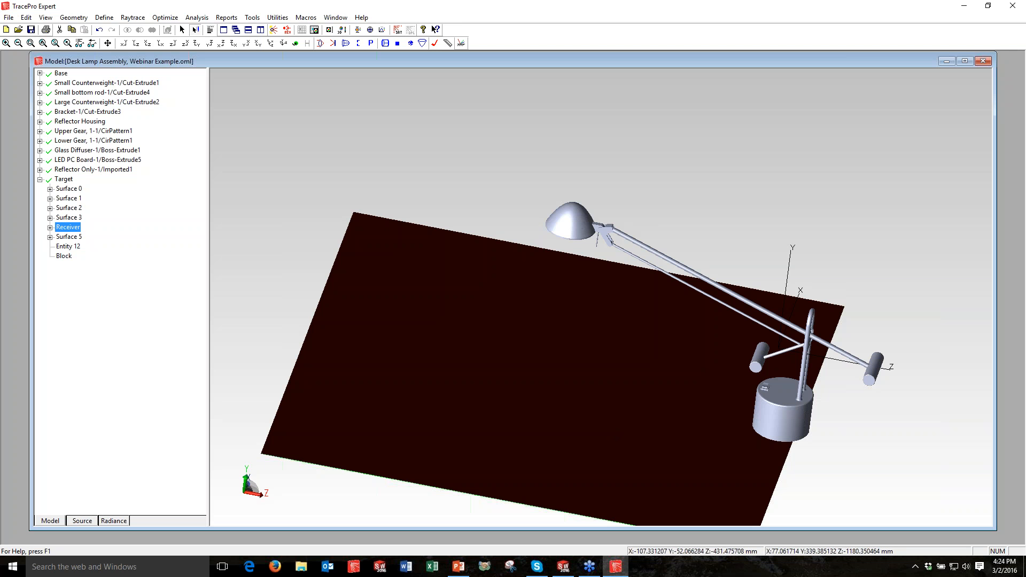
left_click(133, 18)
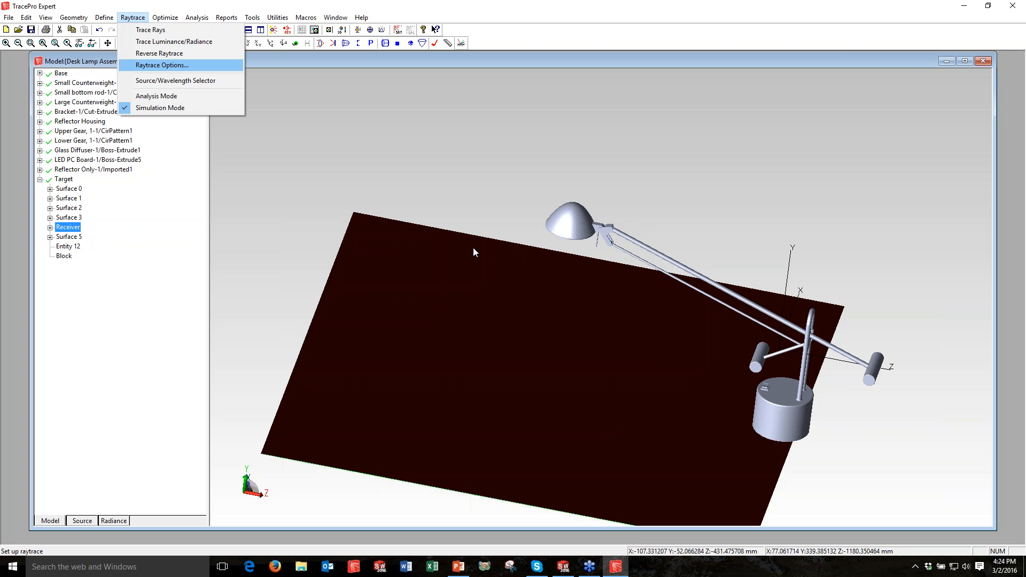
key("Return")
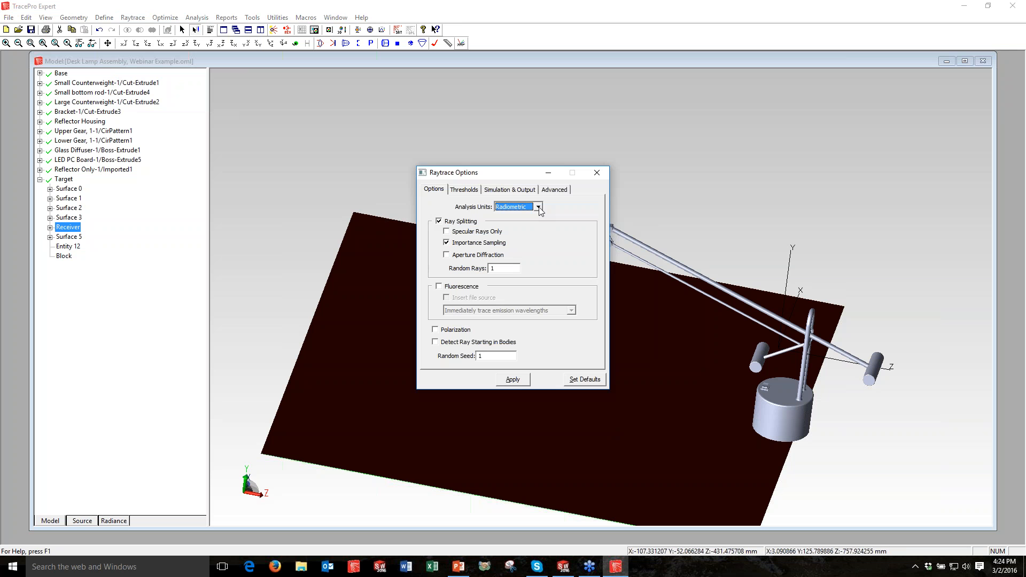
left_click(539, 207)
left_click(523, 217)
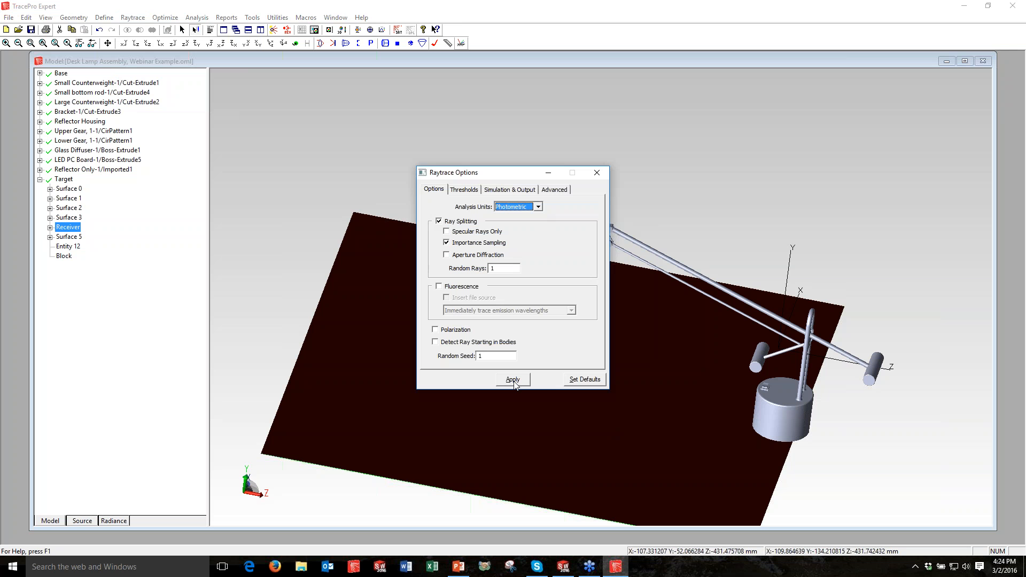
left_click(513, 380)
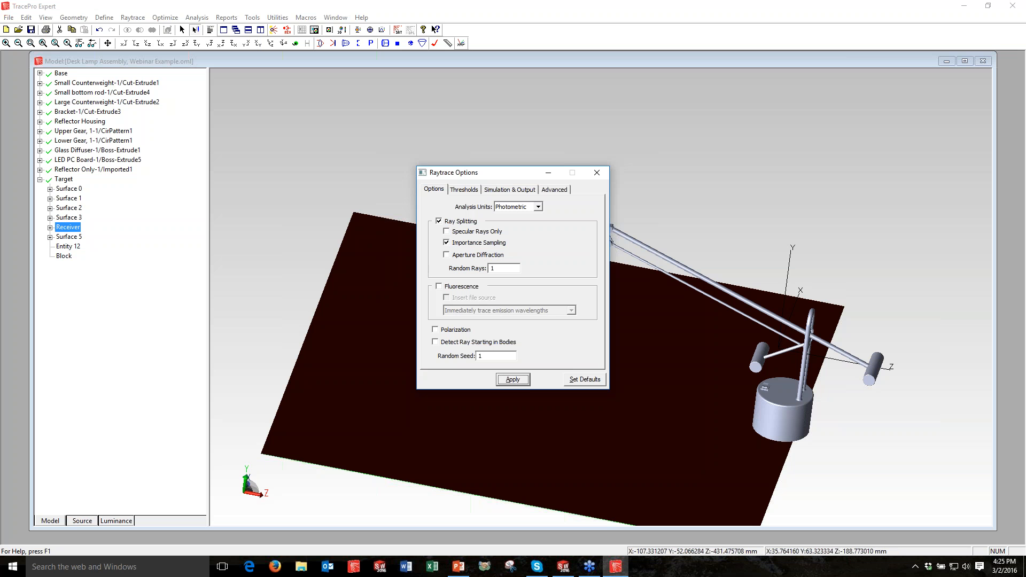
left_click(597, 173)
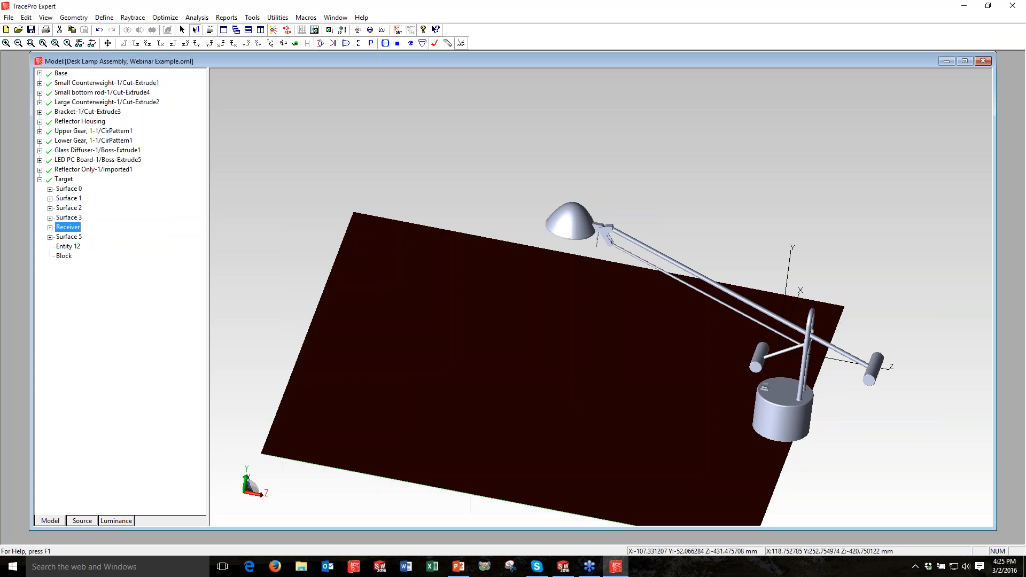
Trace the rays through the lamp model in Analysis Mode
left_click(273, 30)
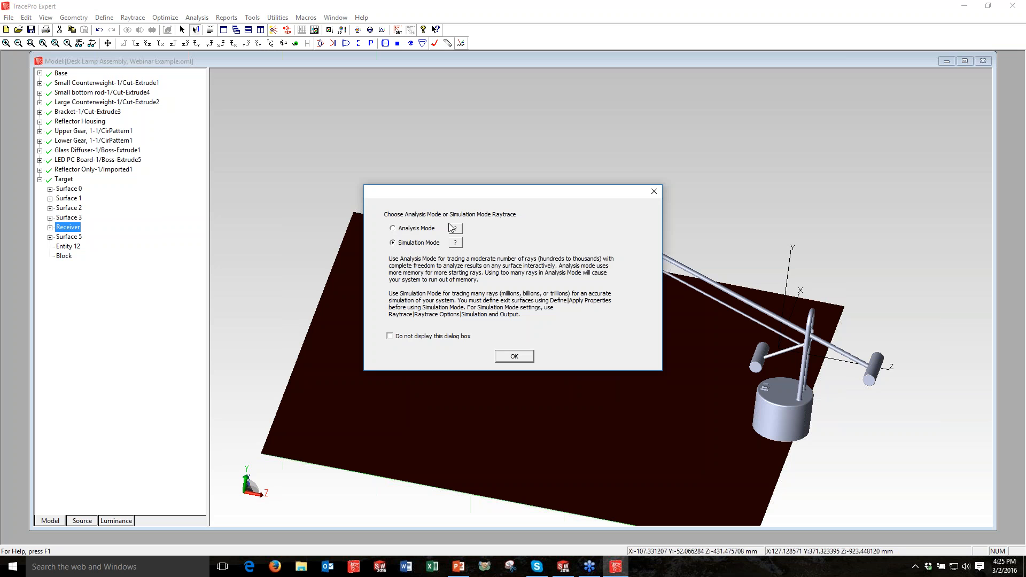
left_click(396, 229)
key("Return")
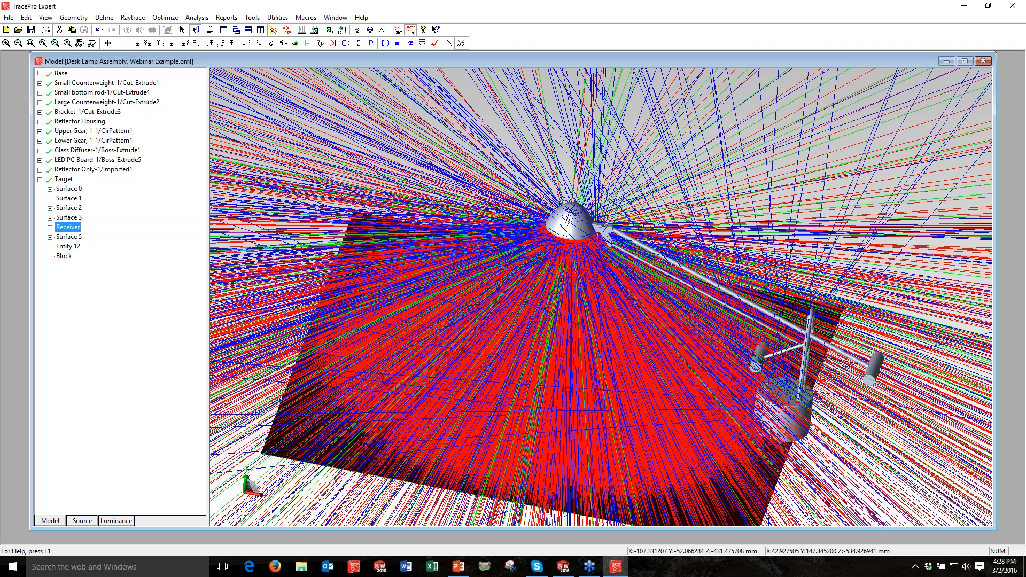
Sort the displayed rays by Selected Surface so that only rays reaching the Receiver surface are drawn
left_click_drag(603, 530, 603, 544)
left_click(108, 43)
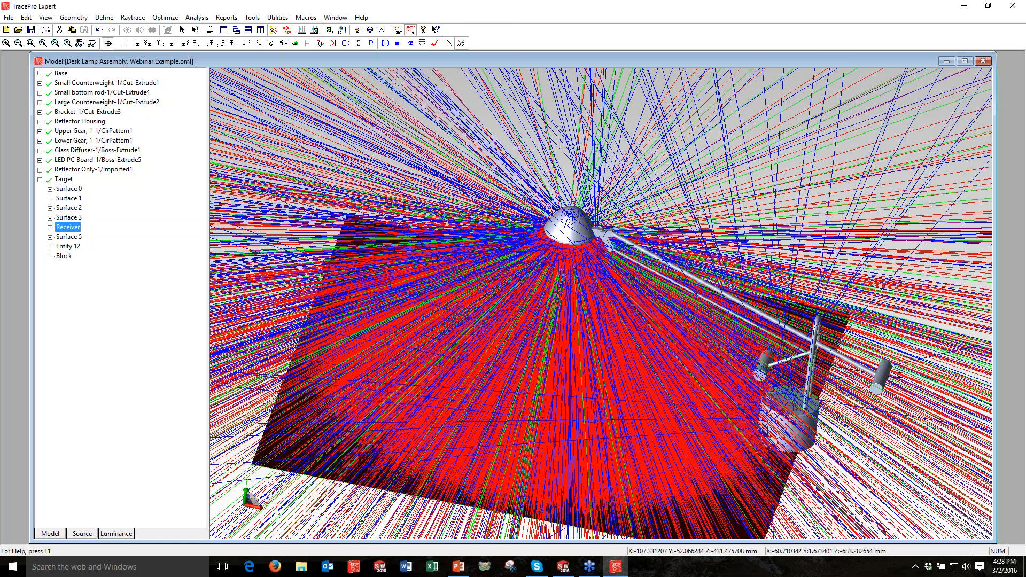
left_click_drag(550, 314, 551, 260)
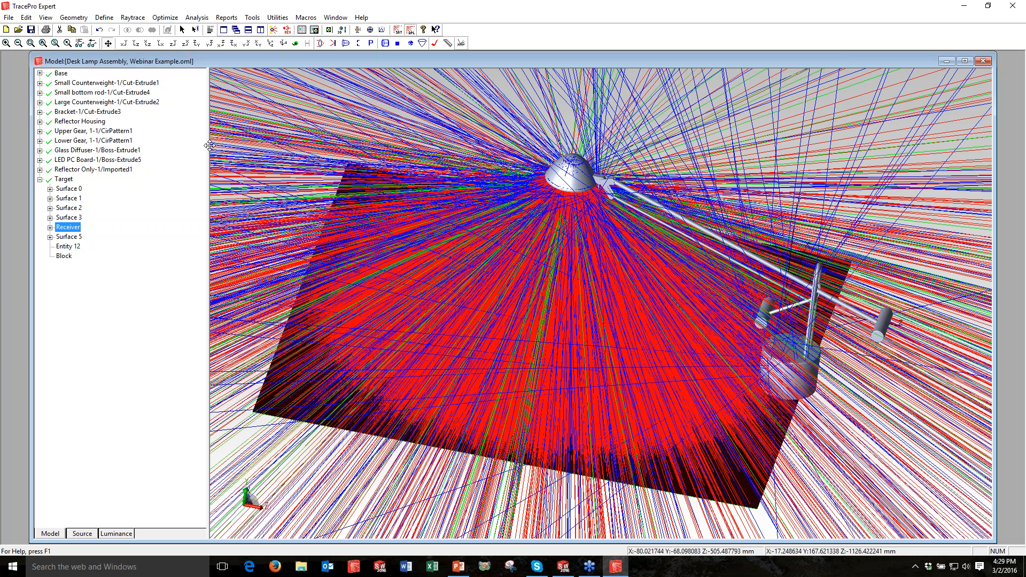
left_click_drag(209, 145, 197, 146)
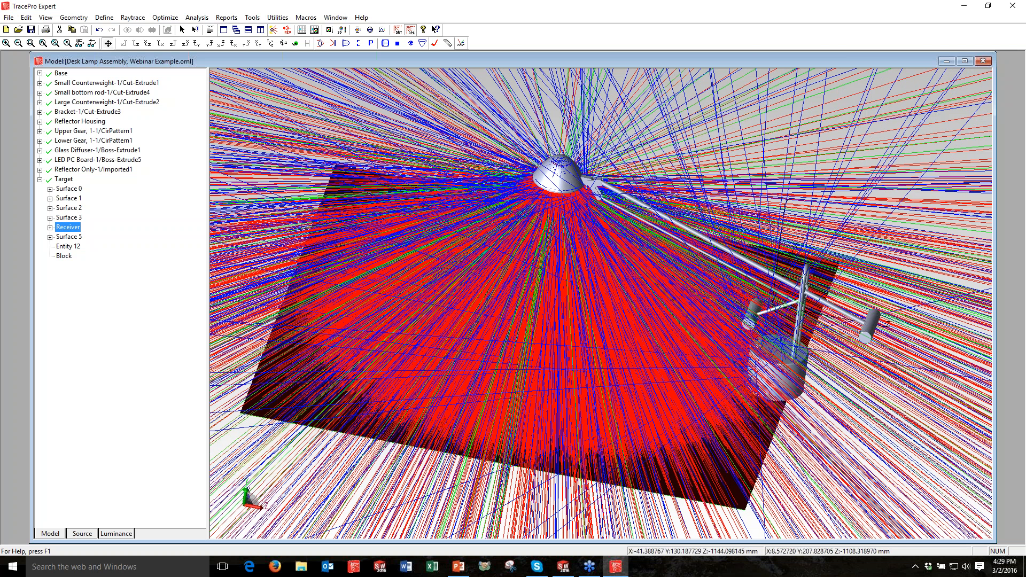
left_click(197, 18)
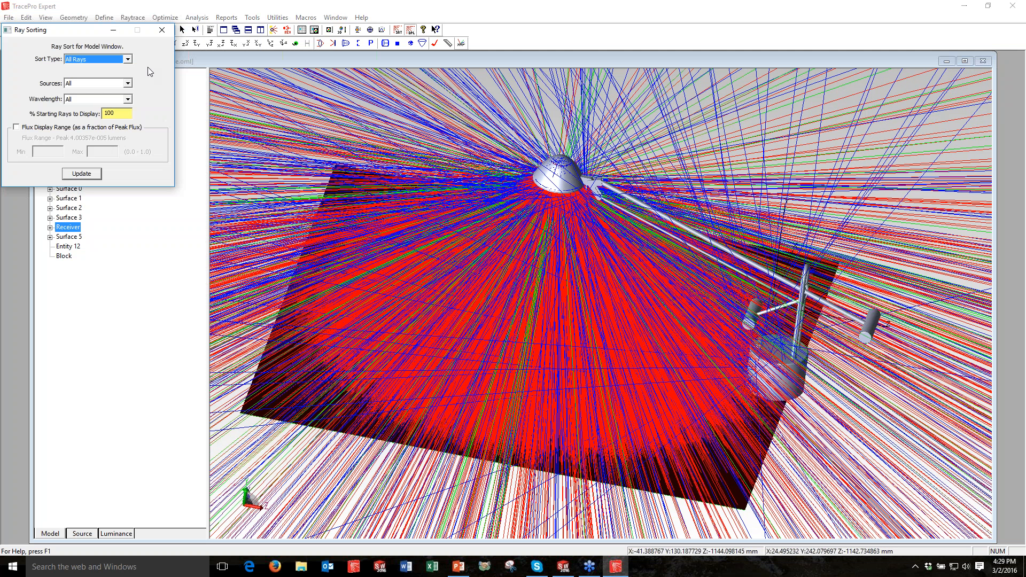
left_click_drag(72, 29, 111, 28)
left_click(166, 57)
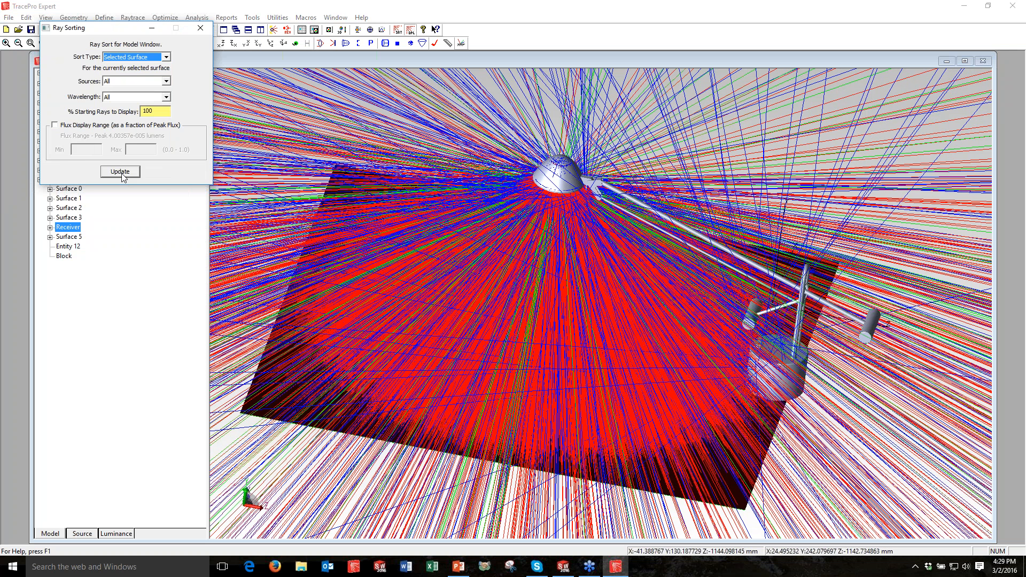
left_click(121, 174)
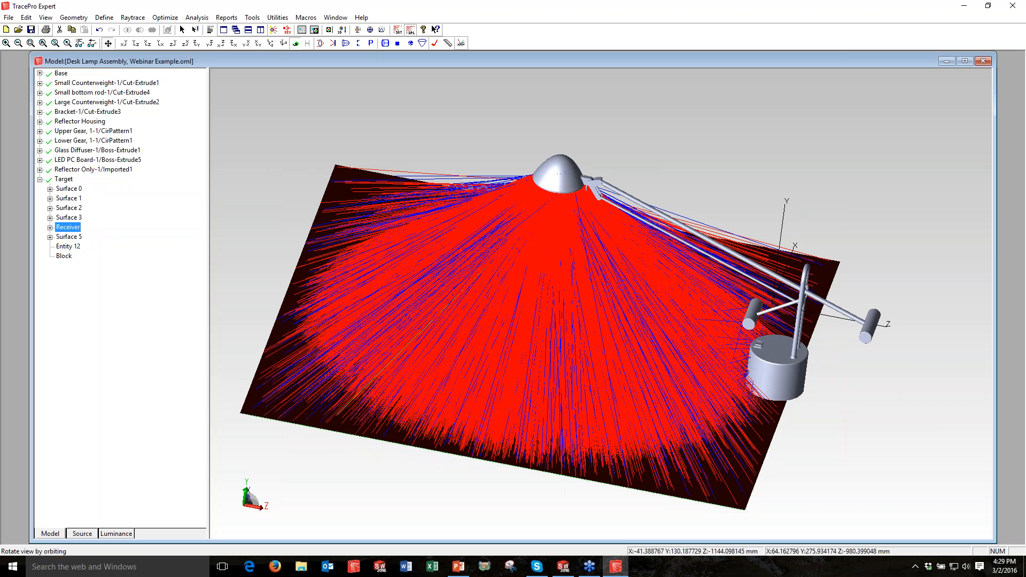
Open the illuminance map for the Receiver surface and enlarge its window
left_click_drag(700, 342, 780, 359)
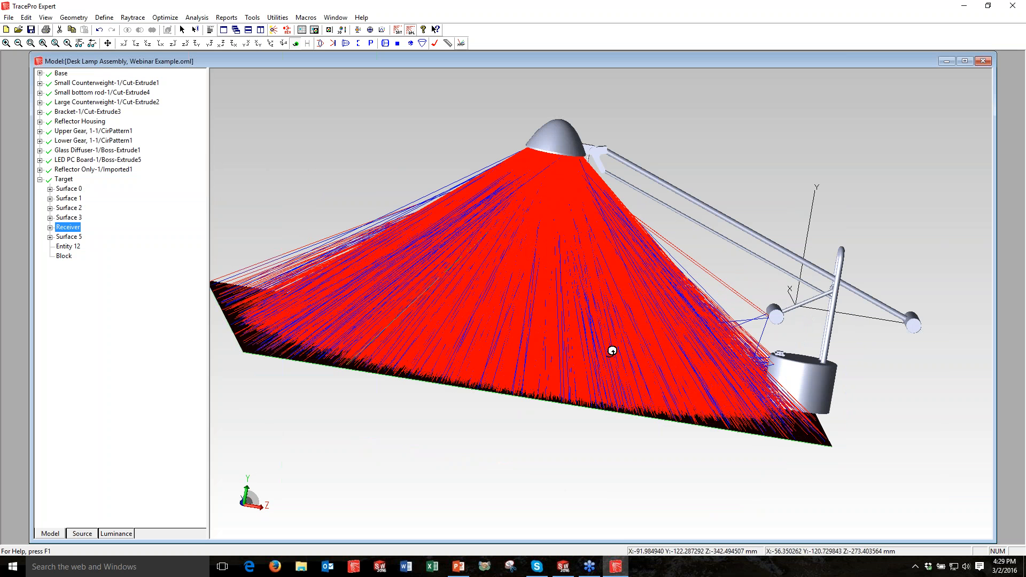
left_click_drag(613, 351, 303, 109)
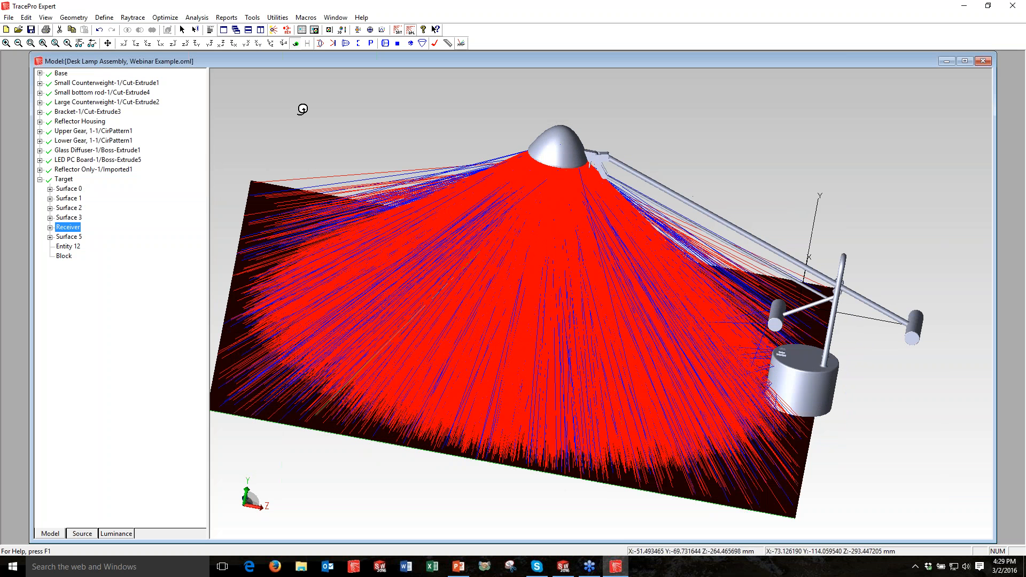
left_click(190, 19)
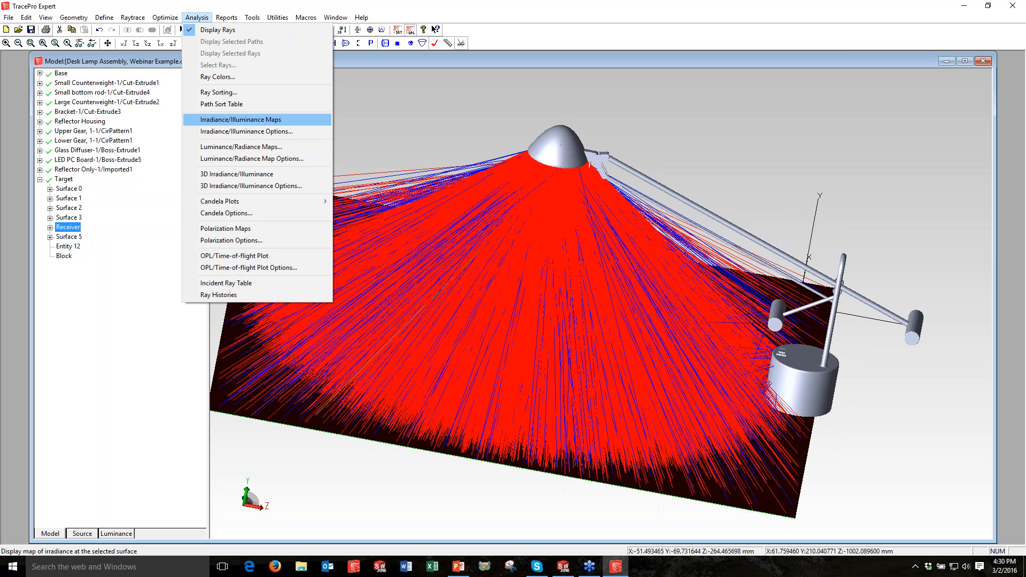
left_click(240, 120)
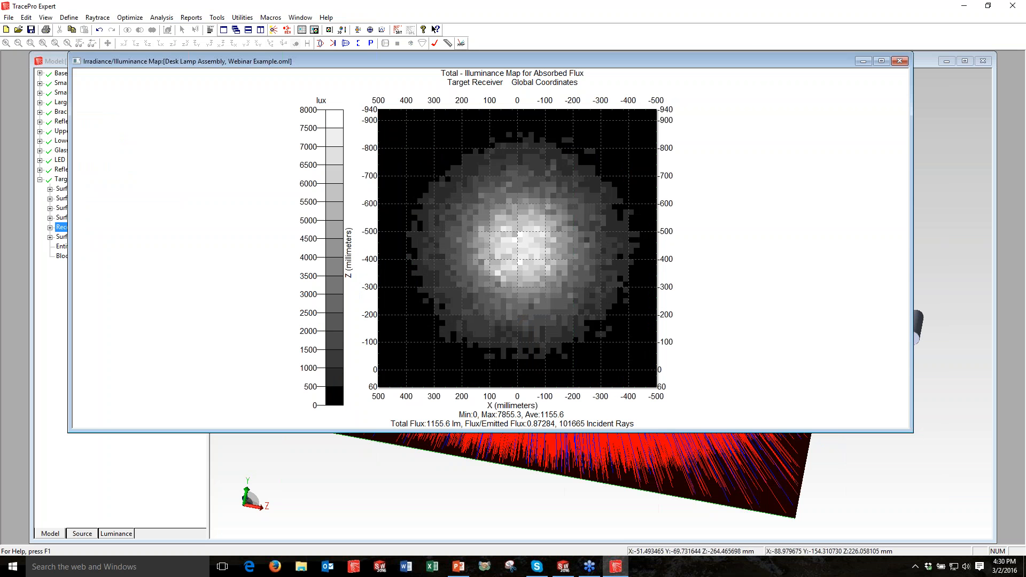
left_click_drag(913, 433, 963, 534)
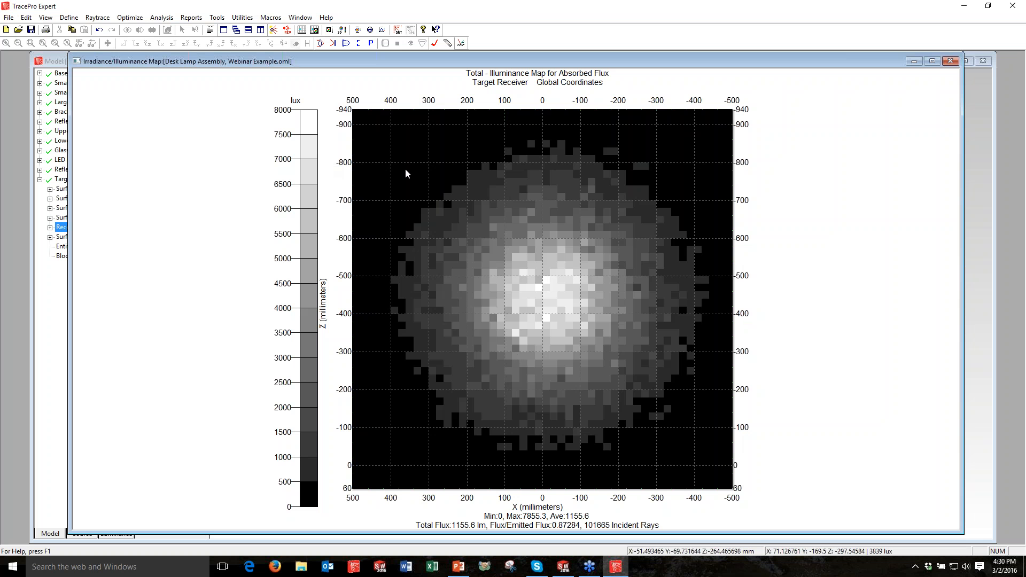
Smooth the illuminance map, set its colour map to Color (rainbow) on black and use 20 contour levels
right_click(203, 178)
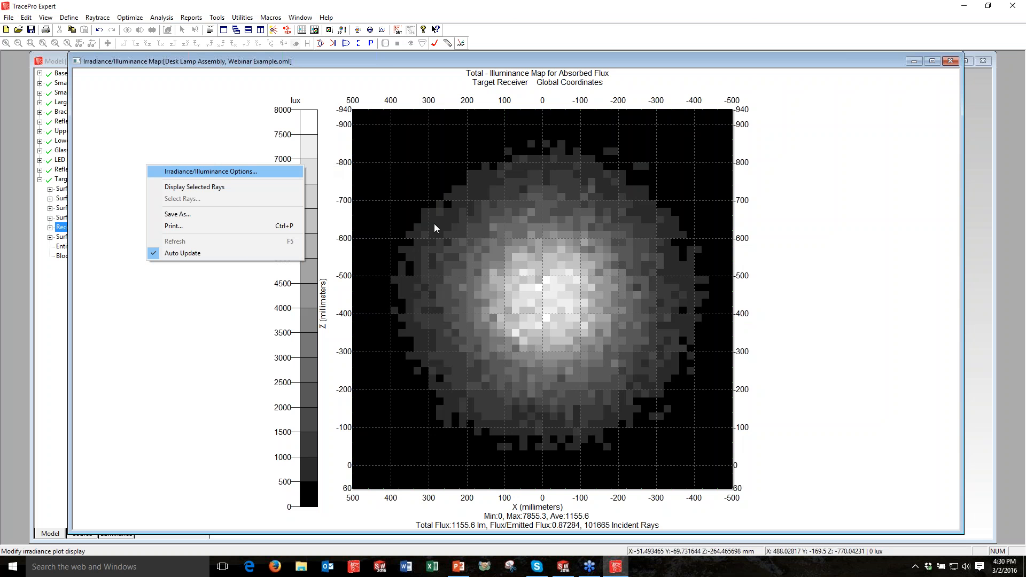
key("Return")
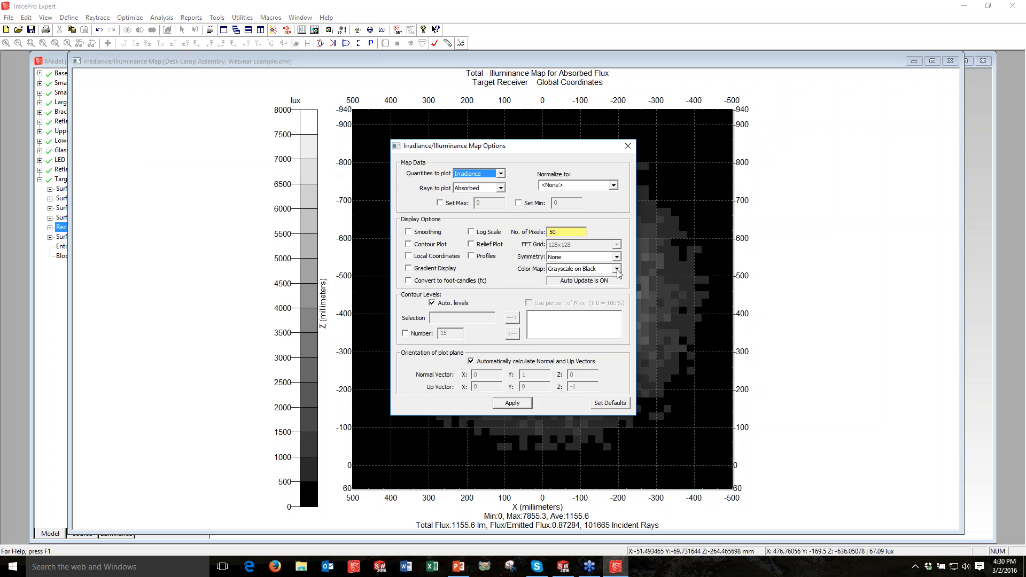
left_click(617, 270)
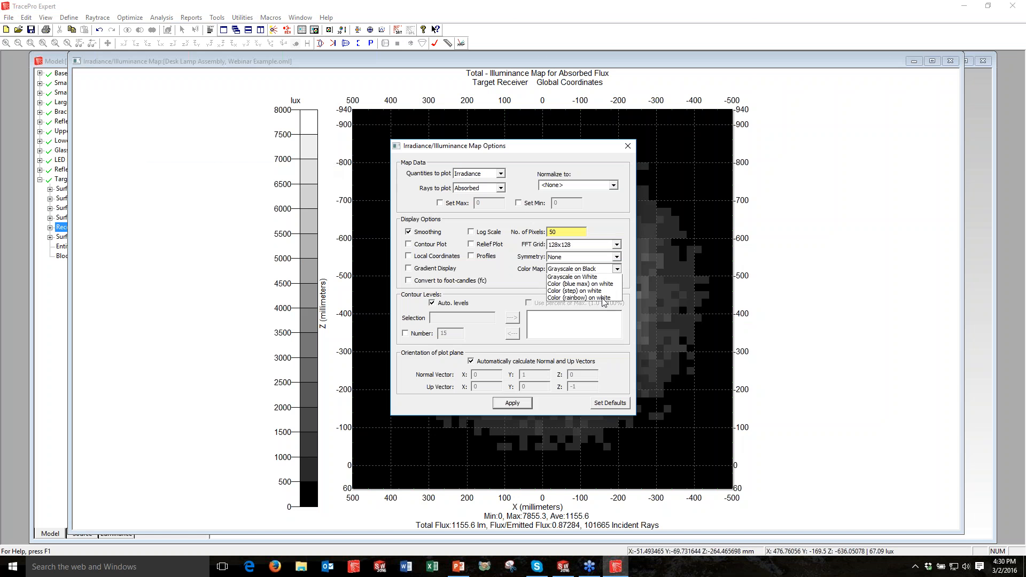
left_click(604, 303)
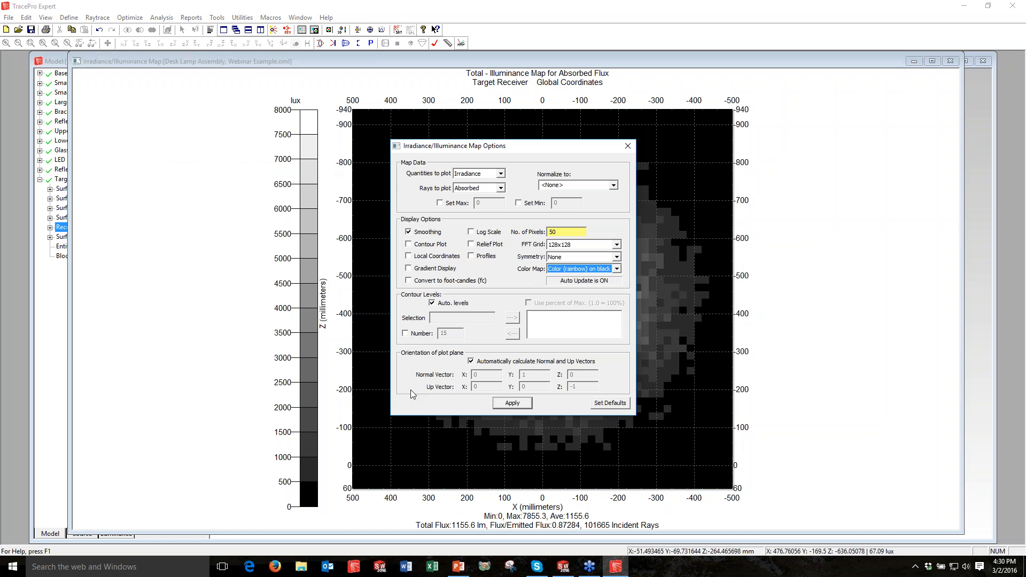
left_click(427, 335)
type("20")
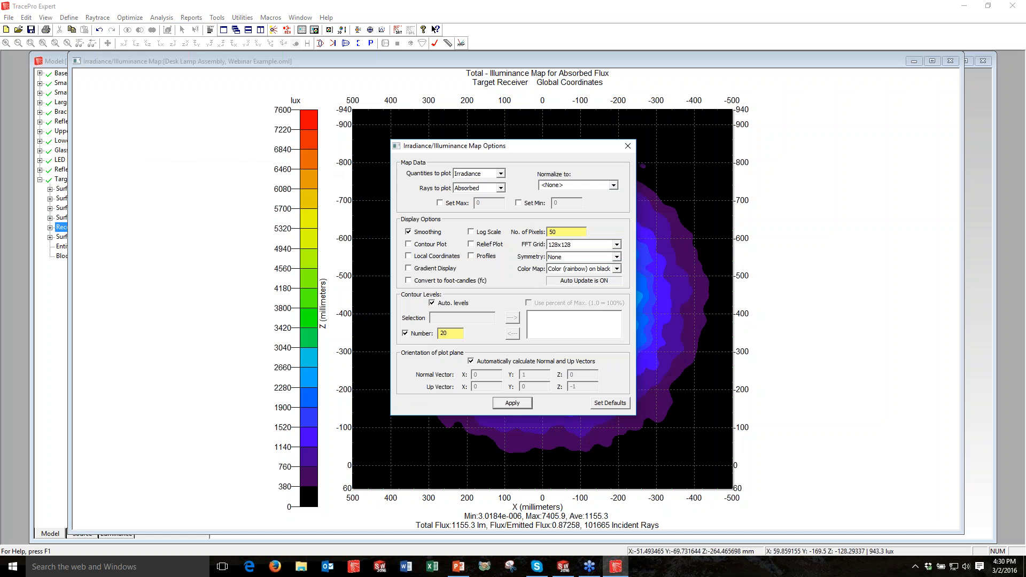
left_click_drag(481, 145, 170, 137)
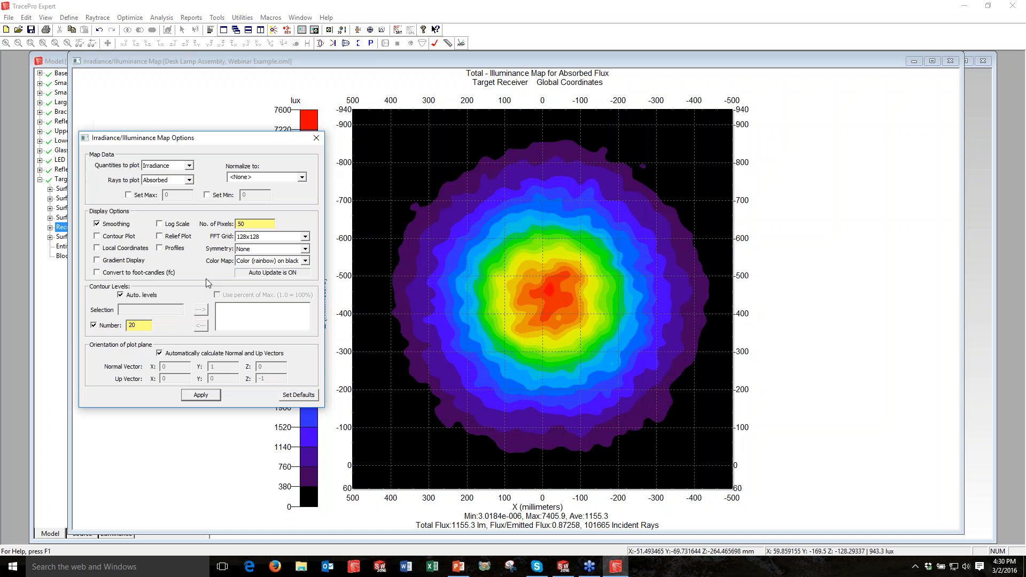
Preview the illuminance map as a relief plot, and inspect horizontal and vertical profiles of the flat map at an outer point and the bright centre
left_click(208, 397)
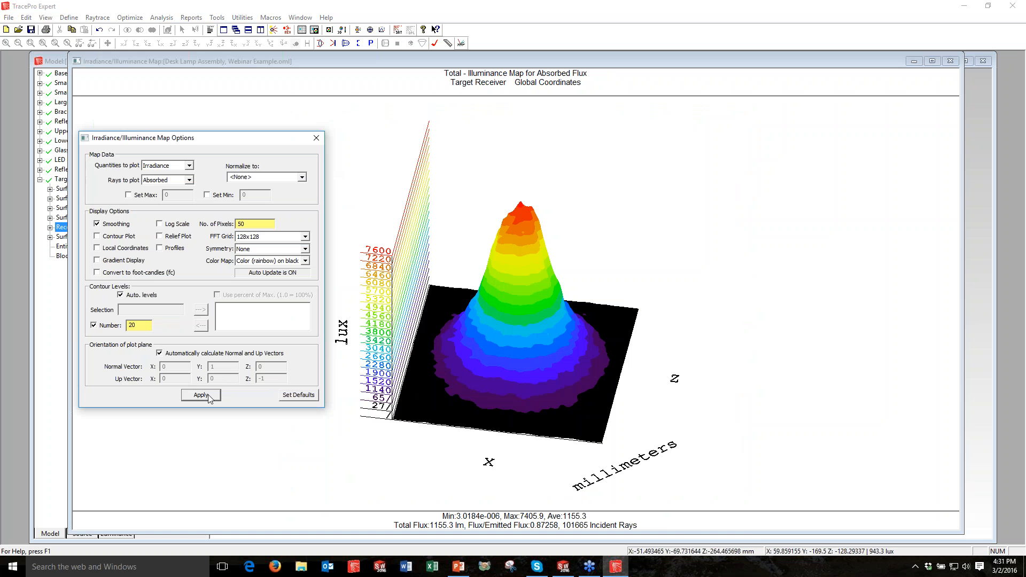
left_click(209, 395)
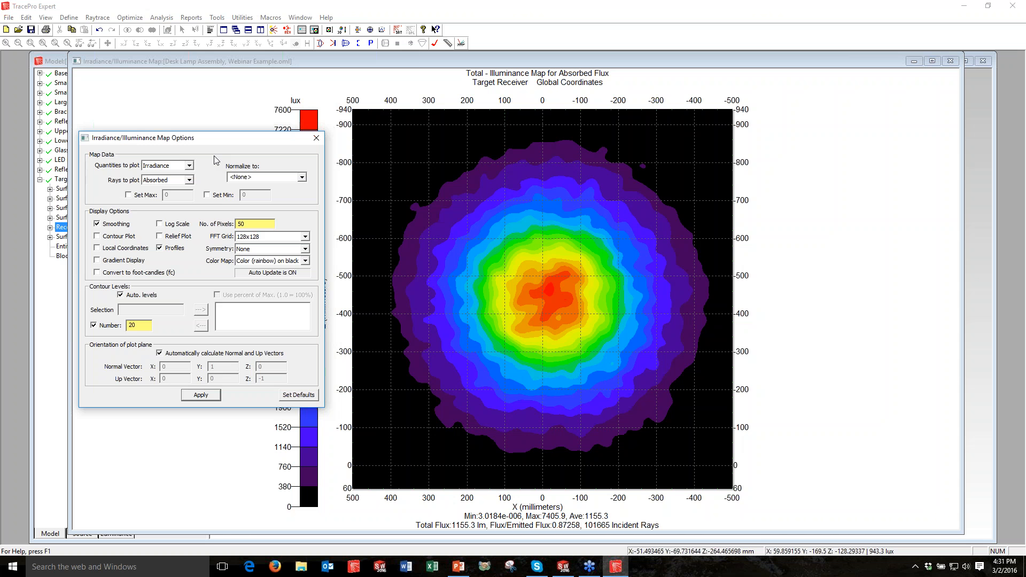
left_click_drag(225, 141, 112, 325)
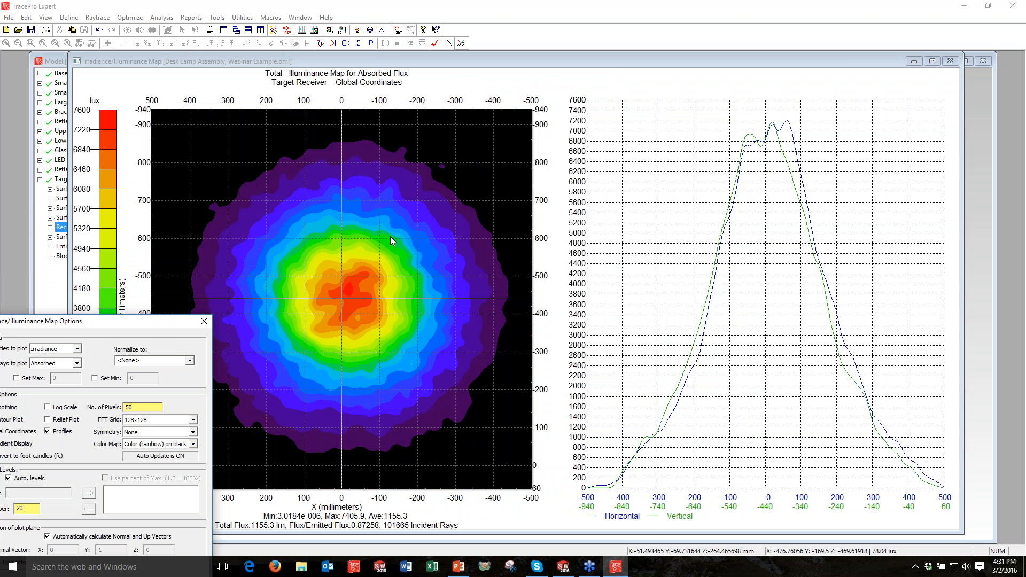
left_click(435, 292)
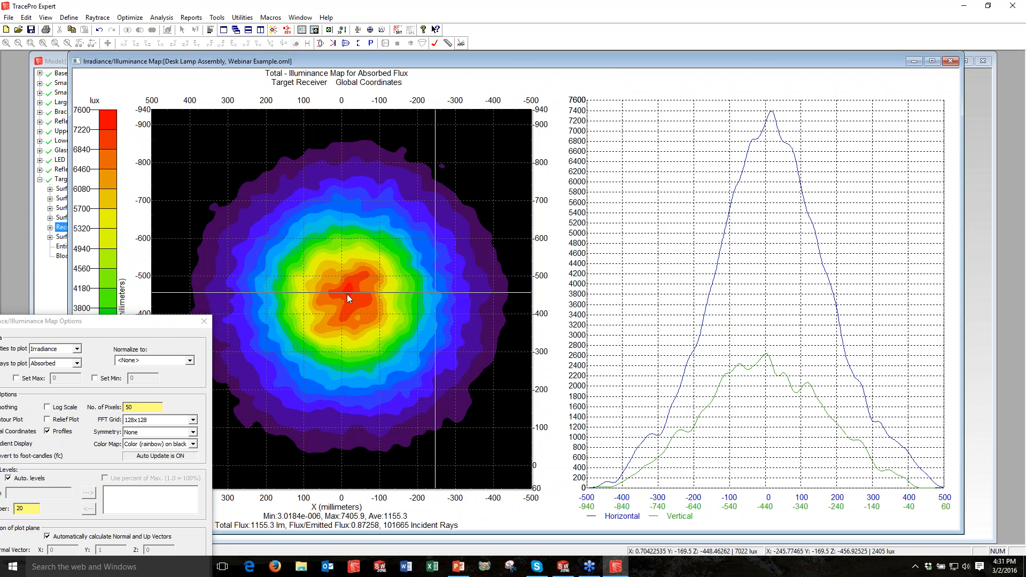
left_click(348, 293)
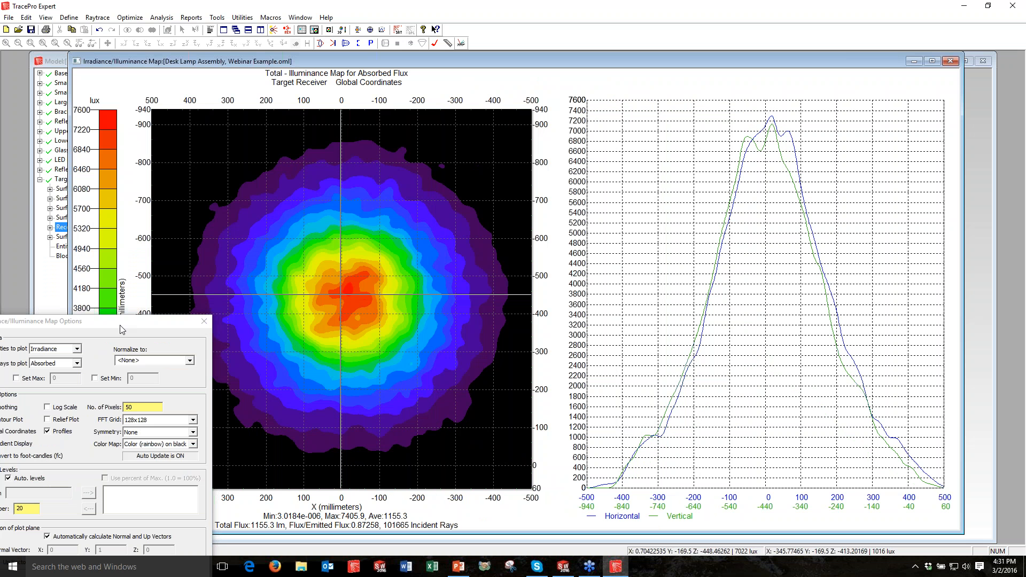
Turn off the profiles and plot the CIE (xy) colour map of the absorbed flux
right_click(367, 207)
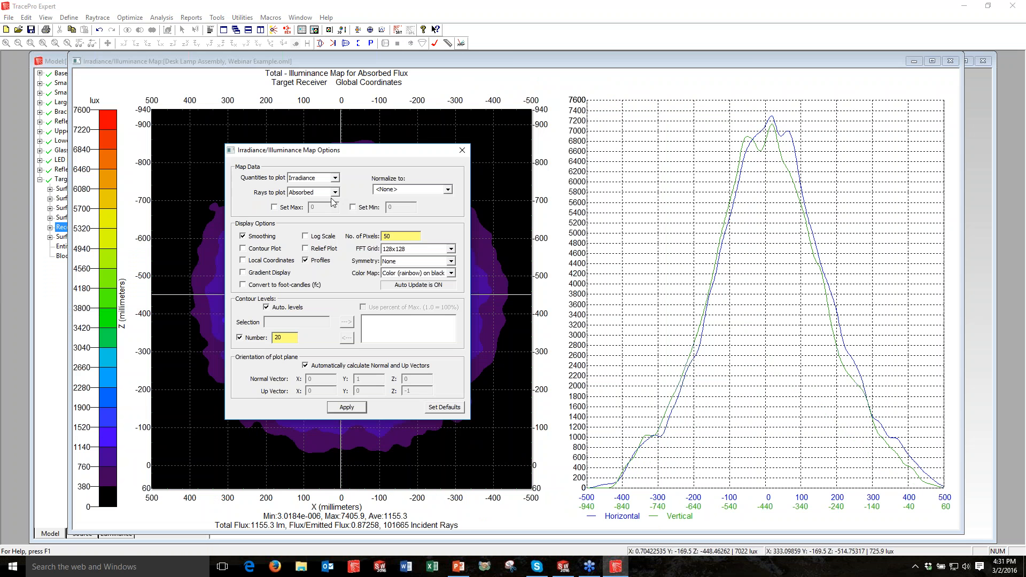
left_click(306, 261)
left_click_drag(353, 154, 626, 141)
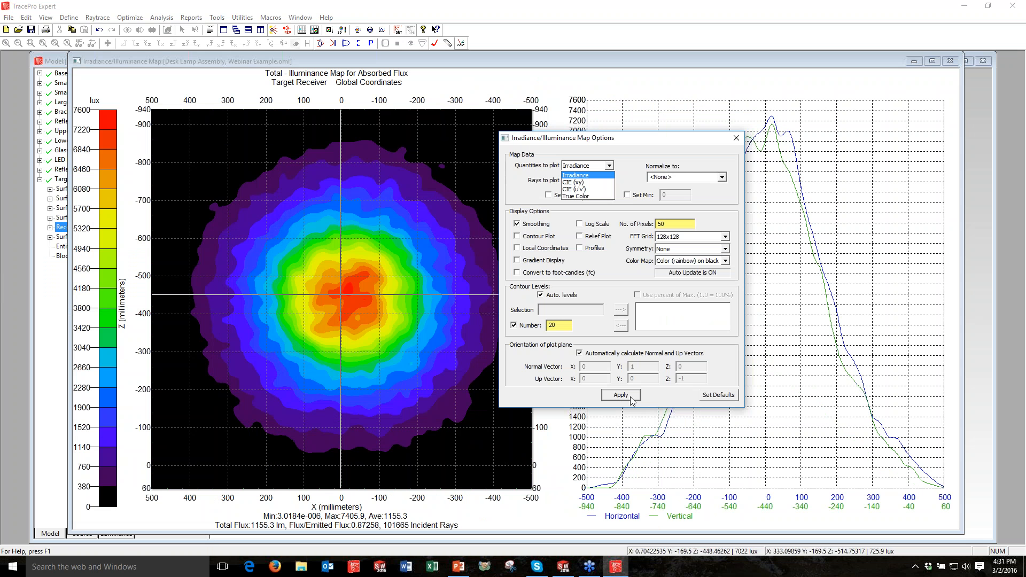
left_click(631, 397)
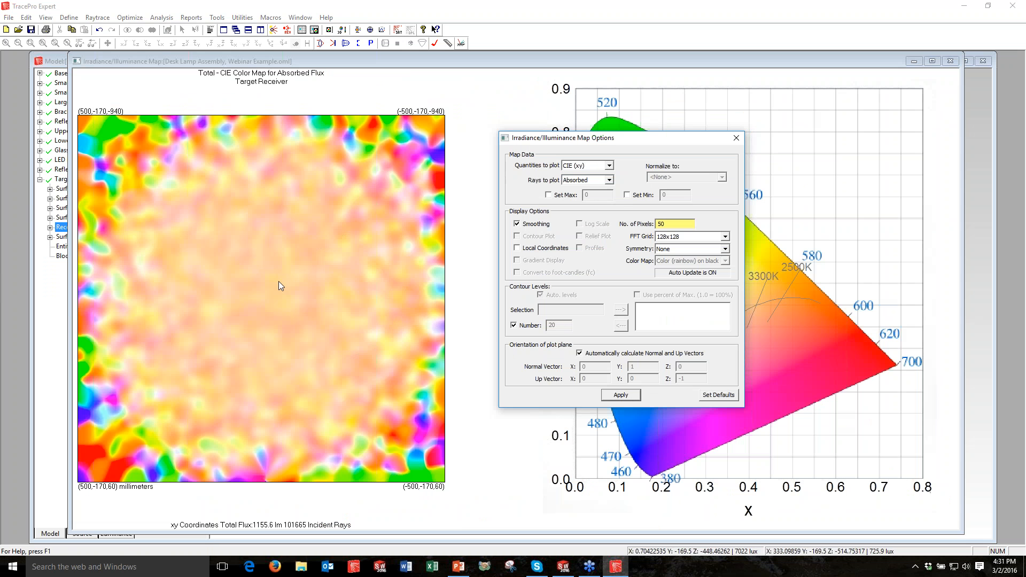
Sample the correlated colour temperature at several points around the centre of the CIE colour map
left_click(271, 285)
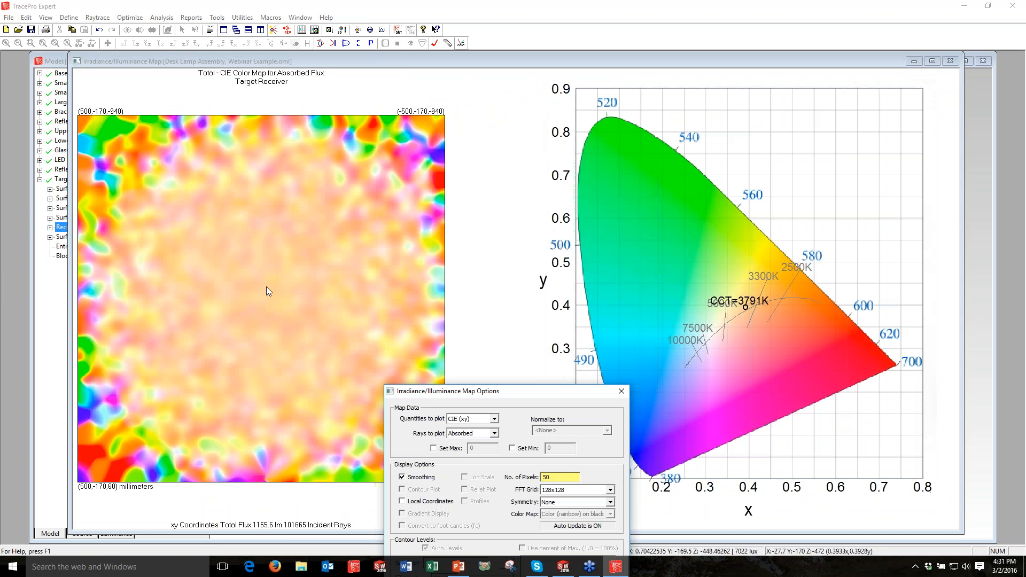
left_click(266, 286)
left_click(352, 271)
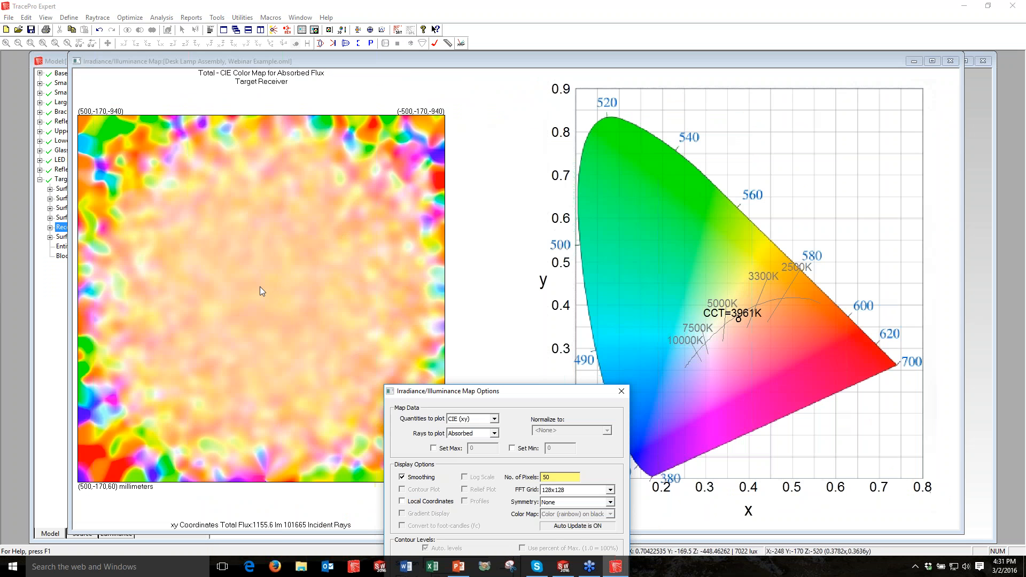
left_click(262, 277)
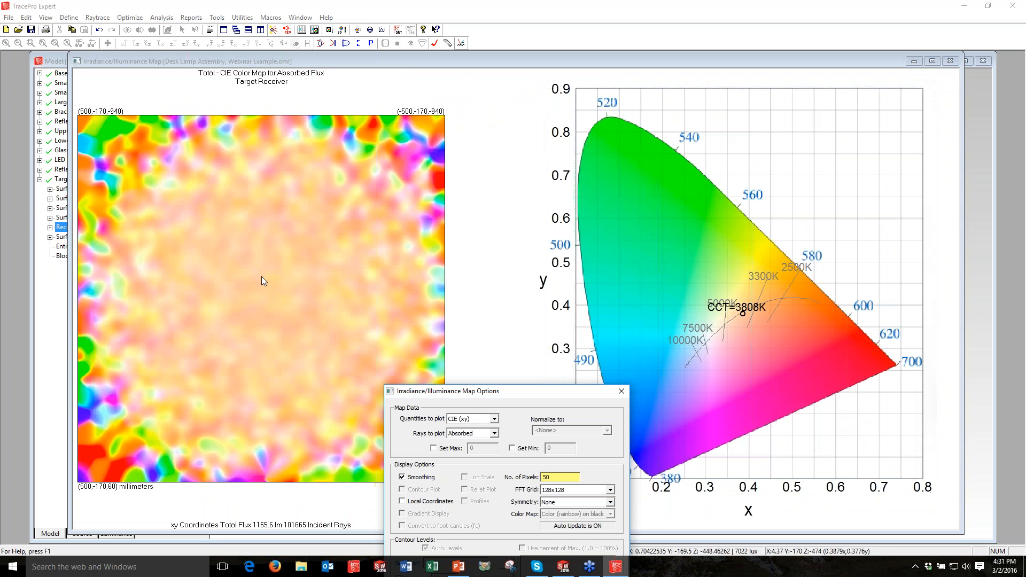
left_click(271, 282)
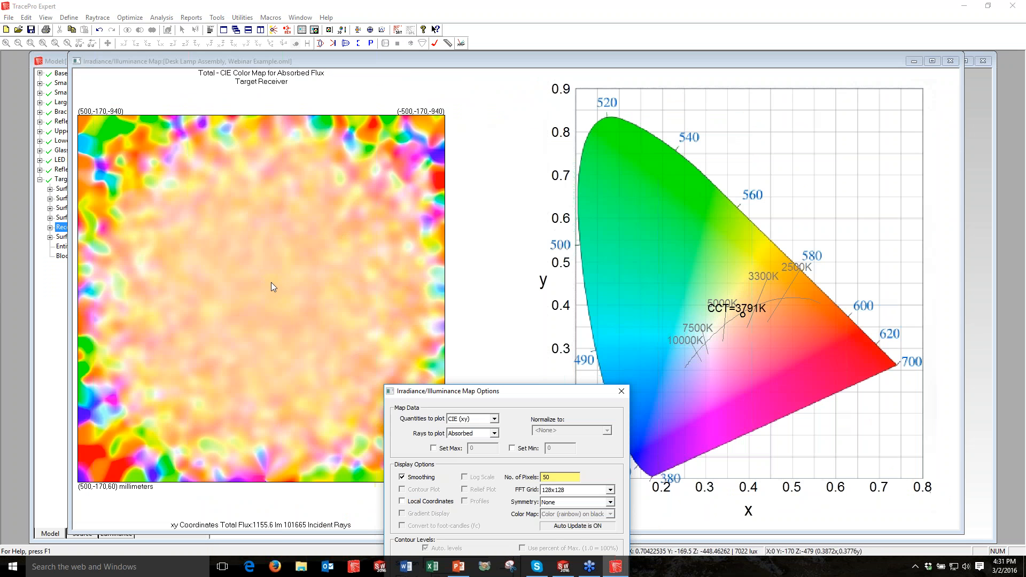
left_click(280, 281)
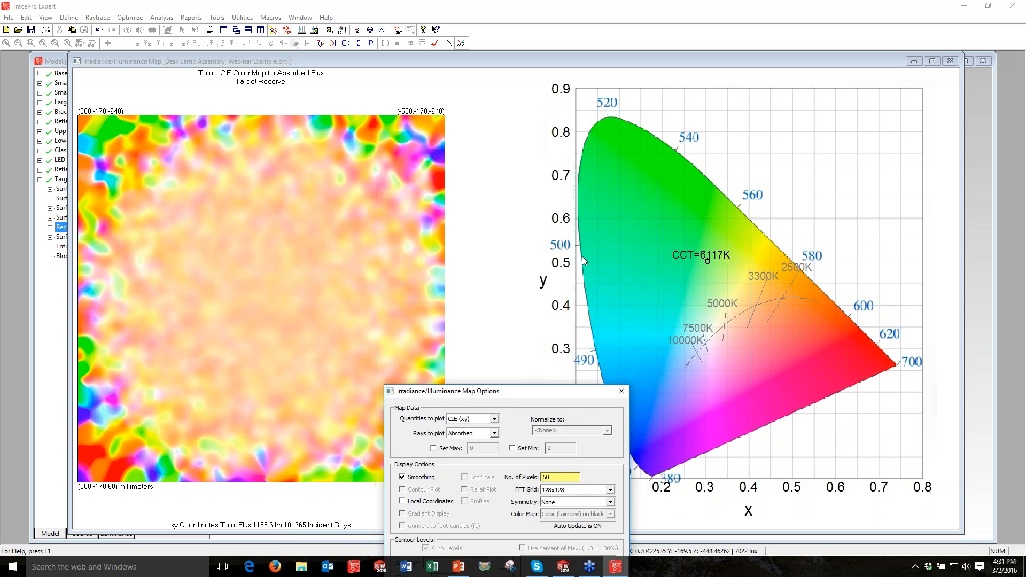
Plot the True Color map of the absorbed rays on the target
left_click_drag(553, 391, 582, 257)
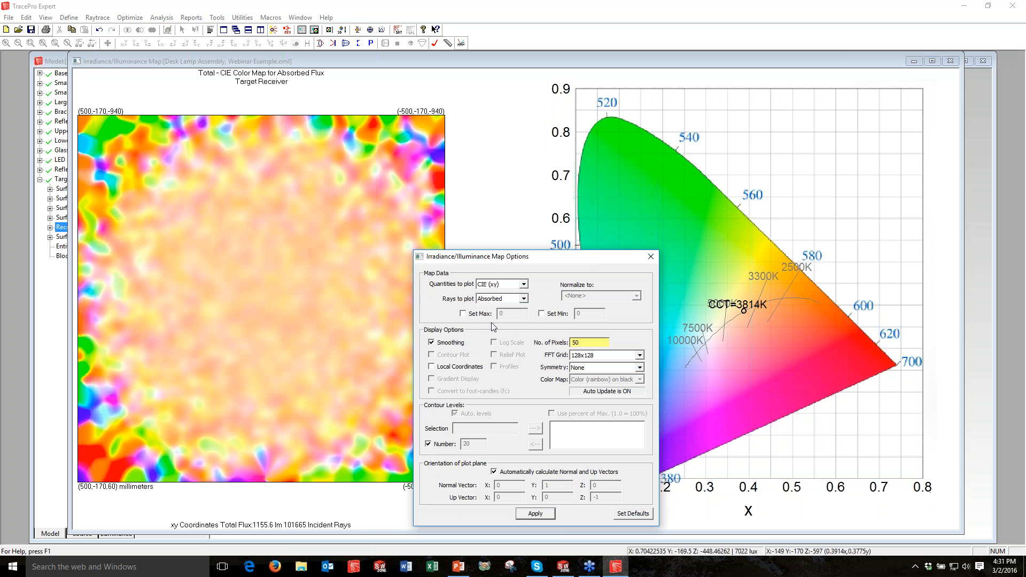
left_click(497, 298)
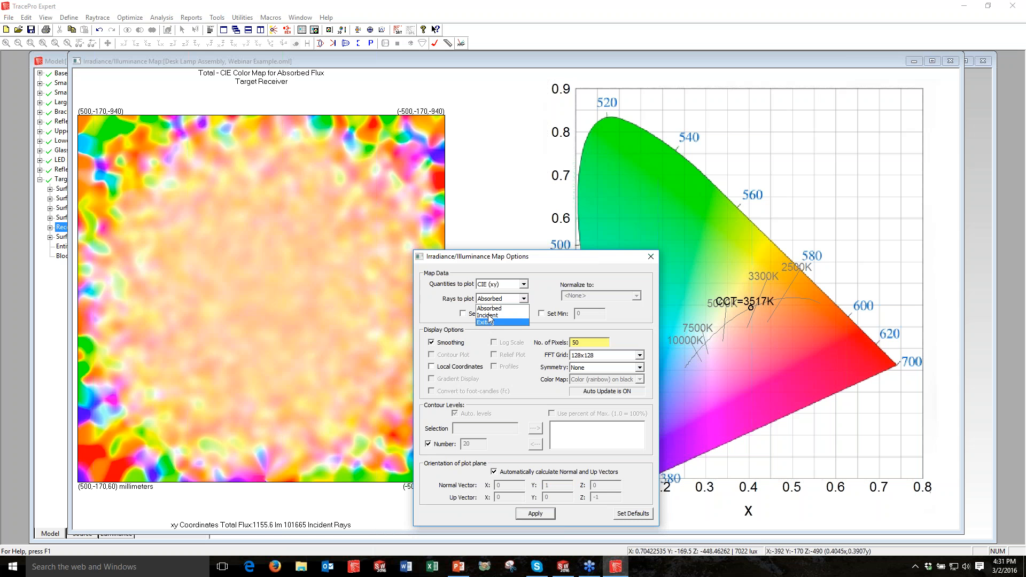
left_click(491, 284)
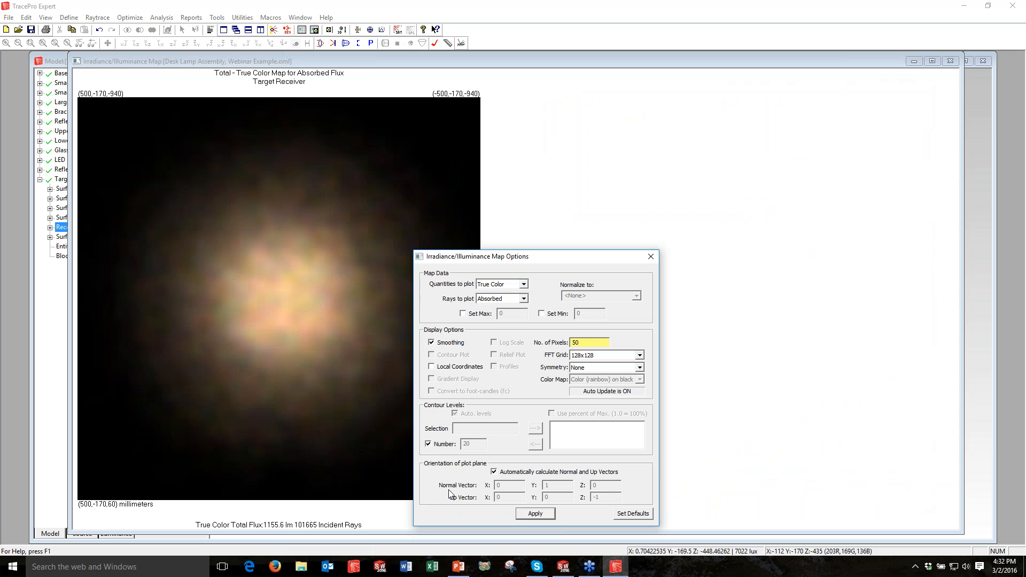
Set the plotted quantity back to Irradiance, and close the map options and the illuminance map
left_click(509, 308)
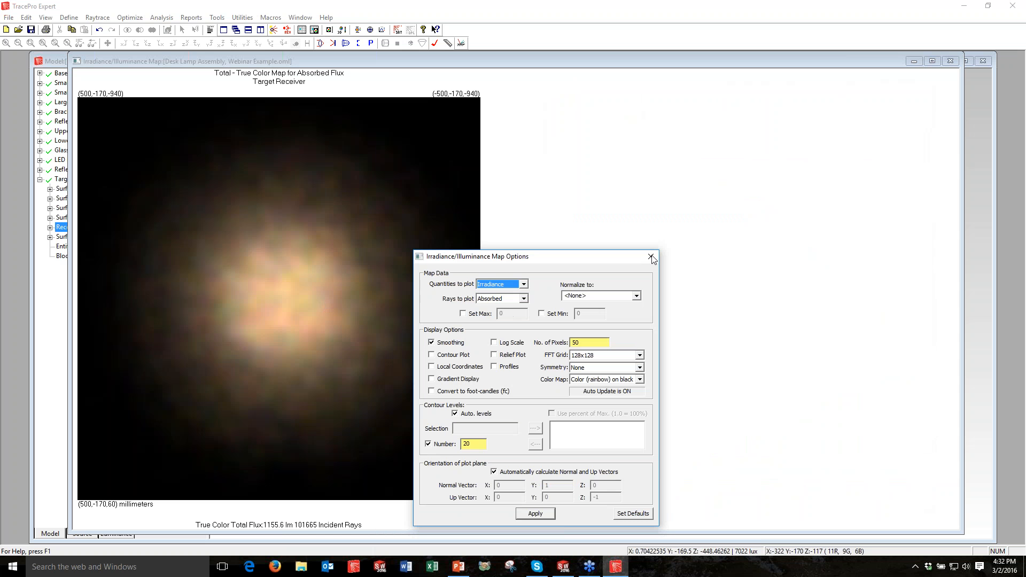
left_click(651, 257)
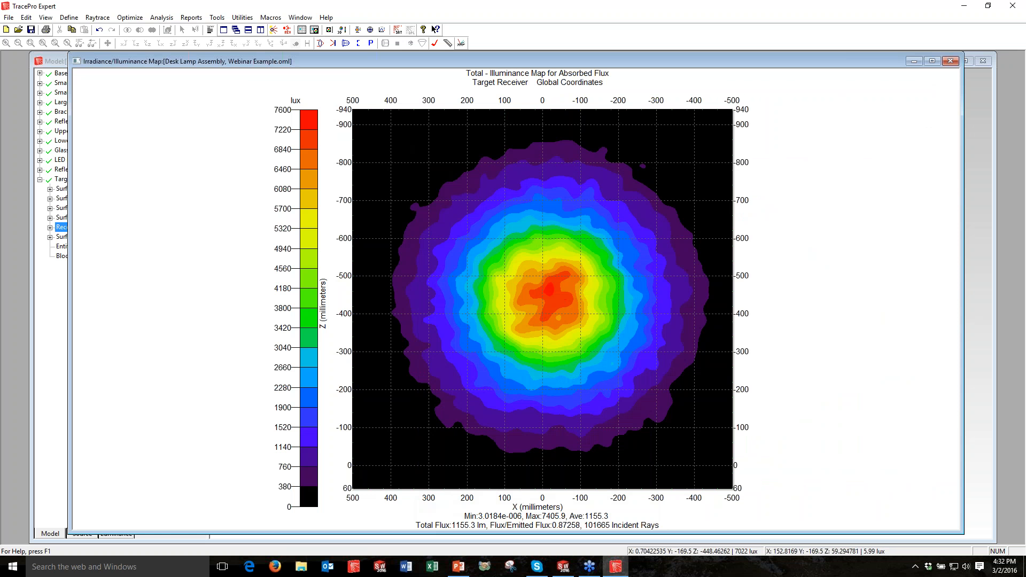
left_click_drag(459, 534, 460, 542)
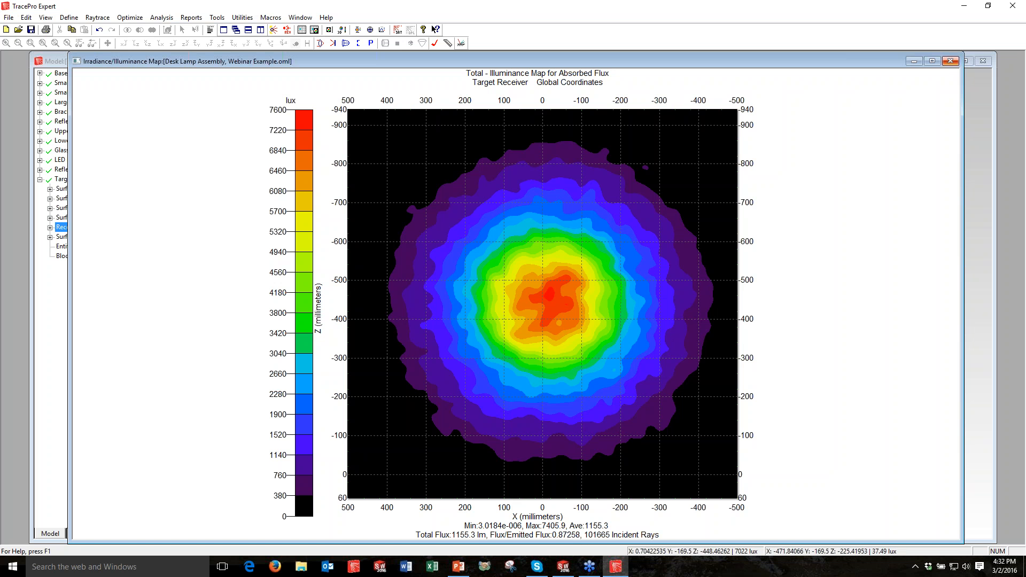
left_click(950, 61)
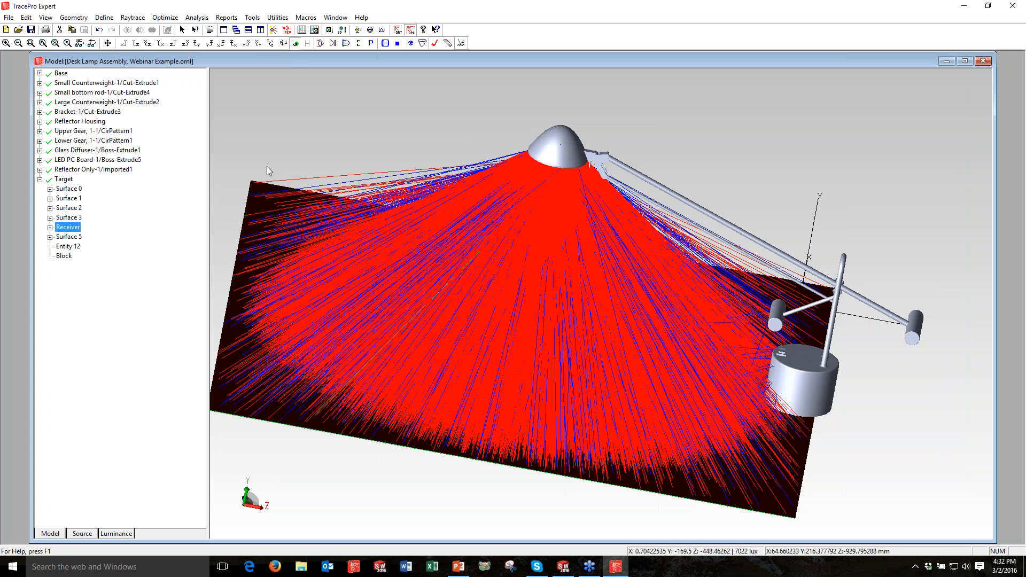
Open a Polar Candela Distribution plot and enlarge its window
left_click(196, 17)
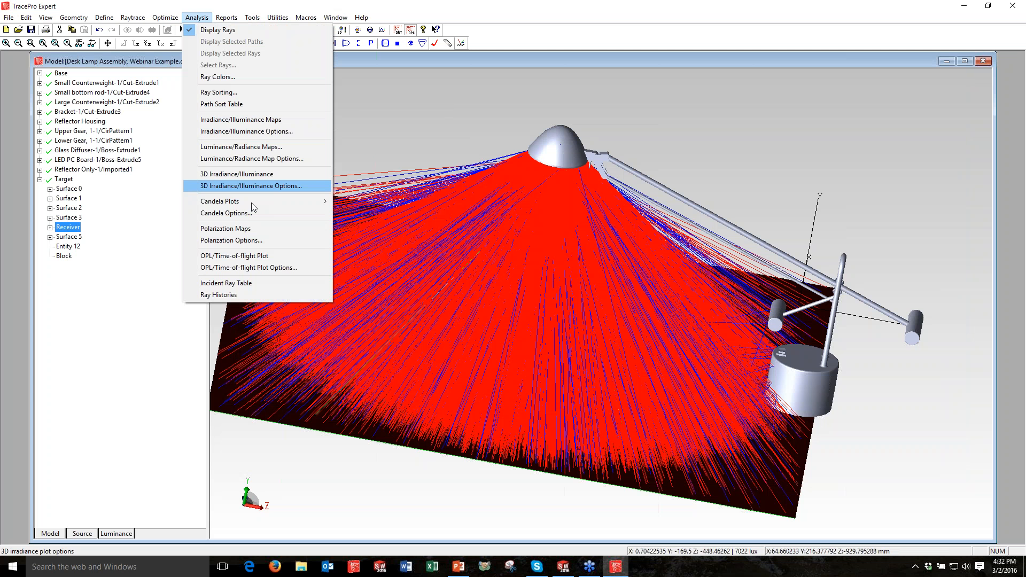
mouse_move(253, 203)
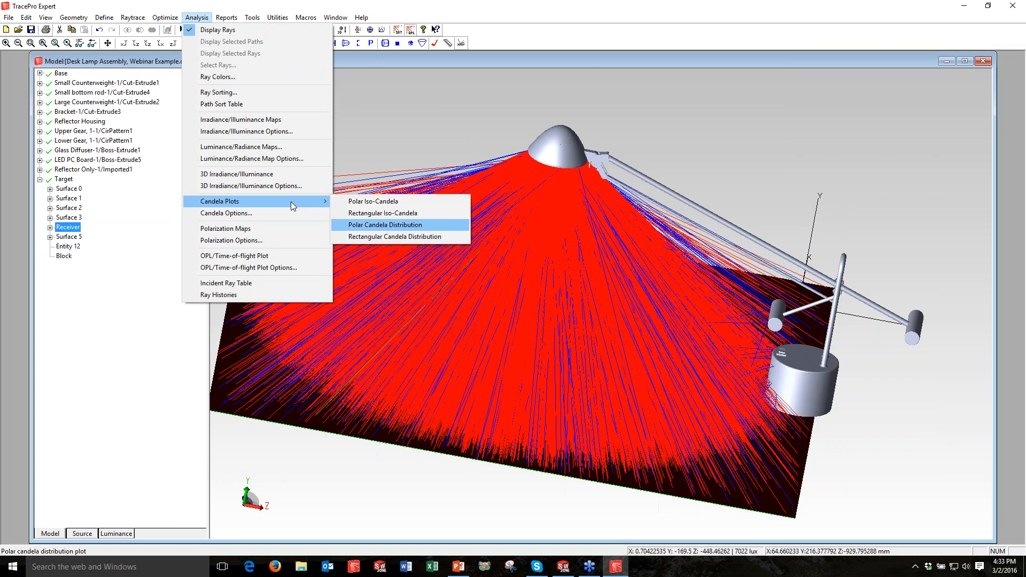
key("Return")
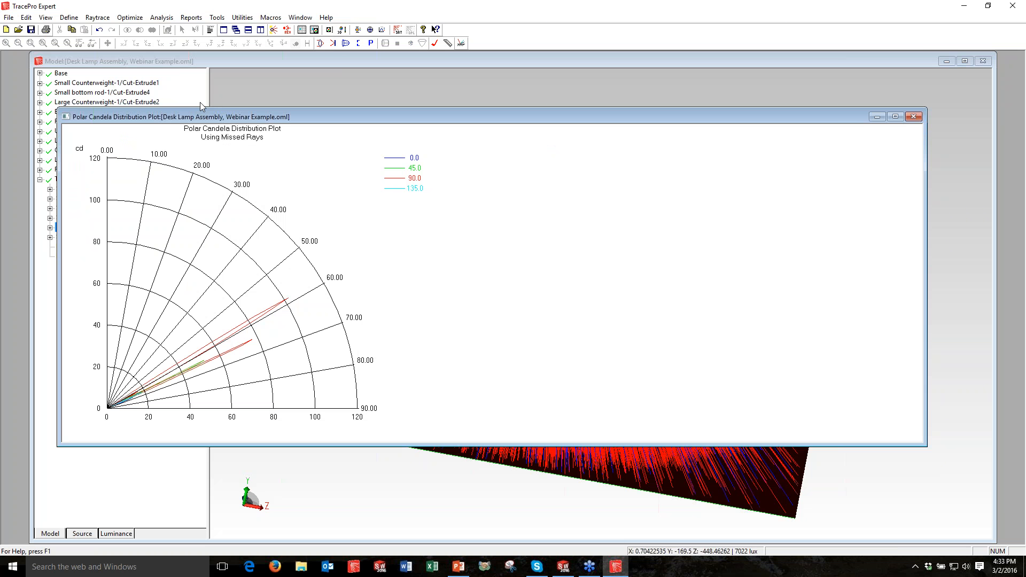
left_click_drag(58, 107, 68, 52)
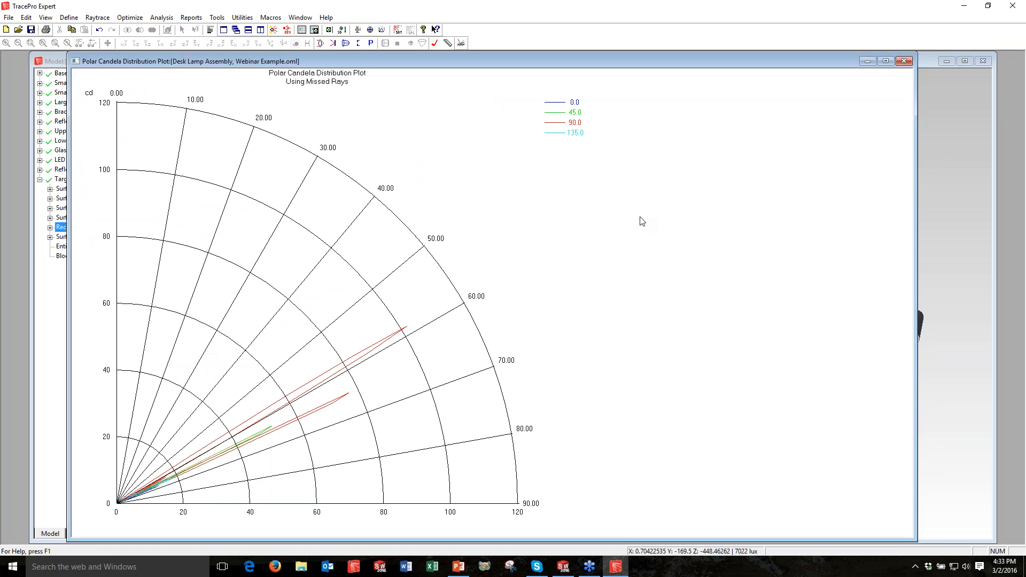
Set the candela plot's ray selection to use incident rays from the selected surface or exit surface
double_click(524, 264)
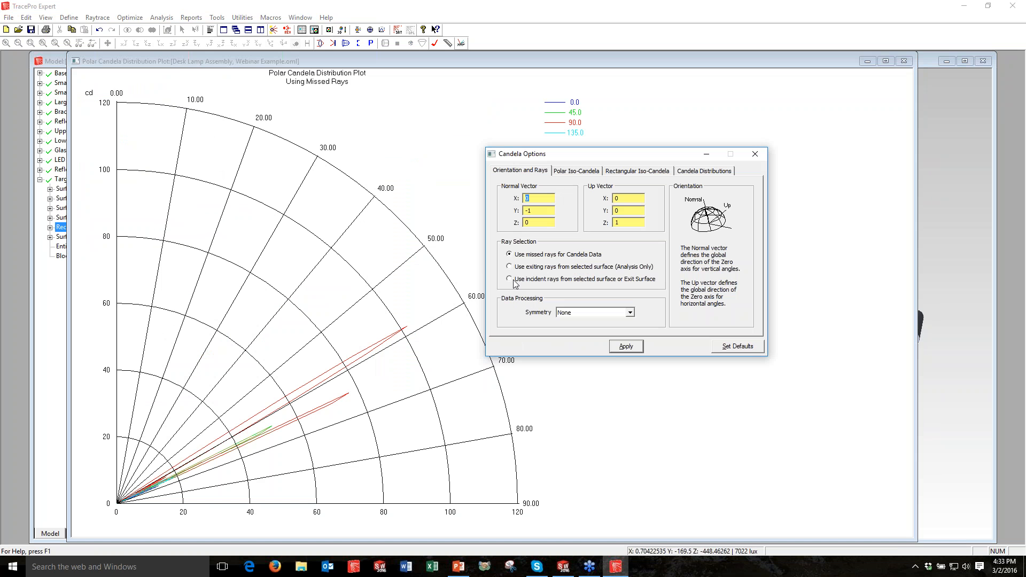
left_click(515, 281)
left_click(626, 347)
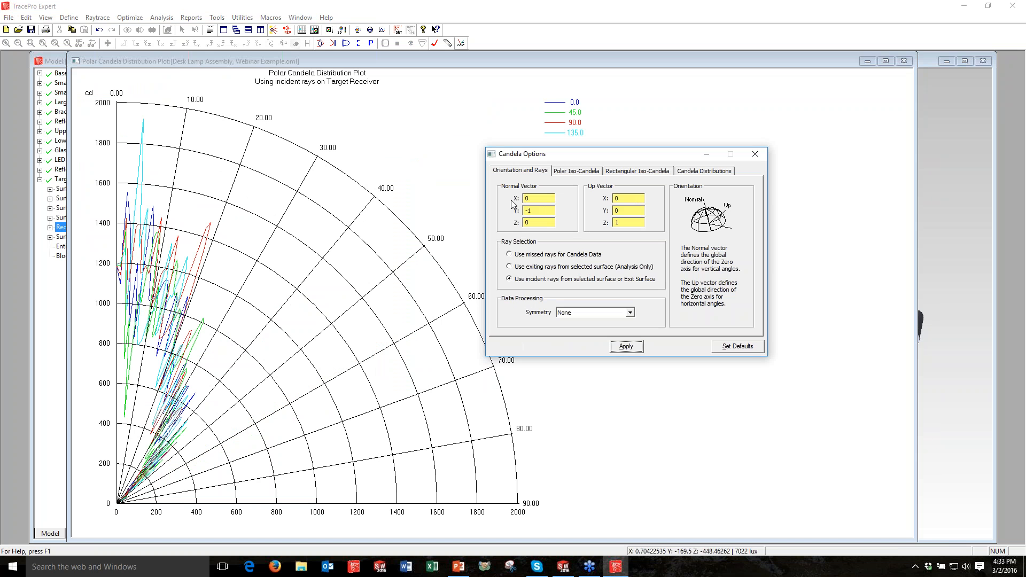
Smooth the candela distribution with a factor of 45, plot 2 horizontal angles in luminaire format, and close the candela options
left_click(703, 171)
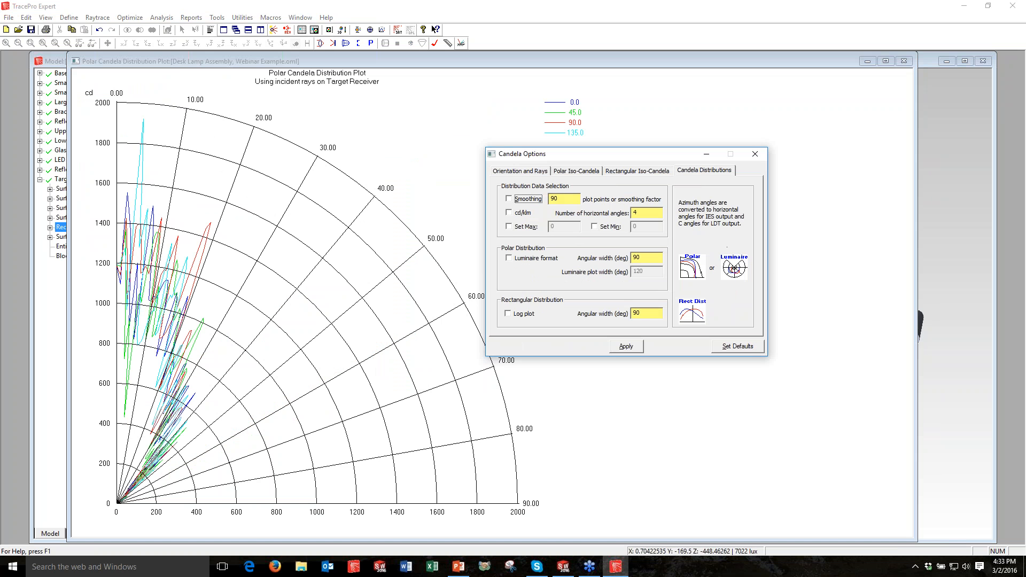
key("space")
key("Tab")
type("45")
key("Tab")
type("2")
left_click(510, 258)
key("space")
left_click(626, 347)
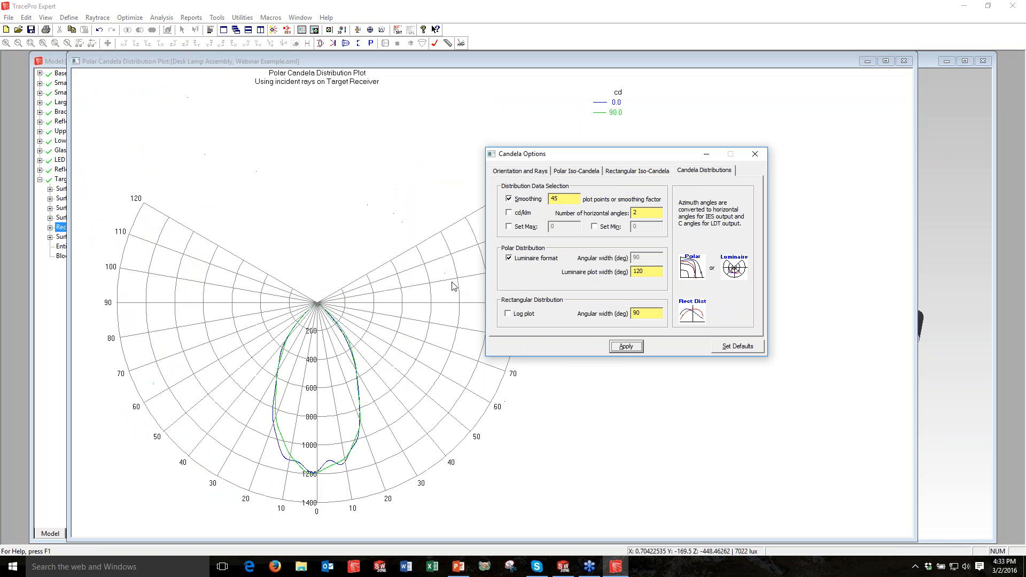
left_click(438, 320)
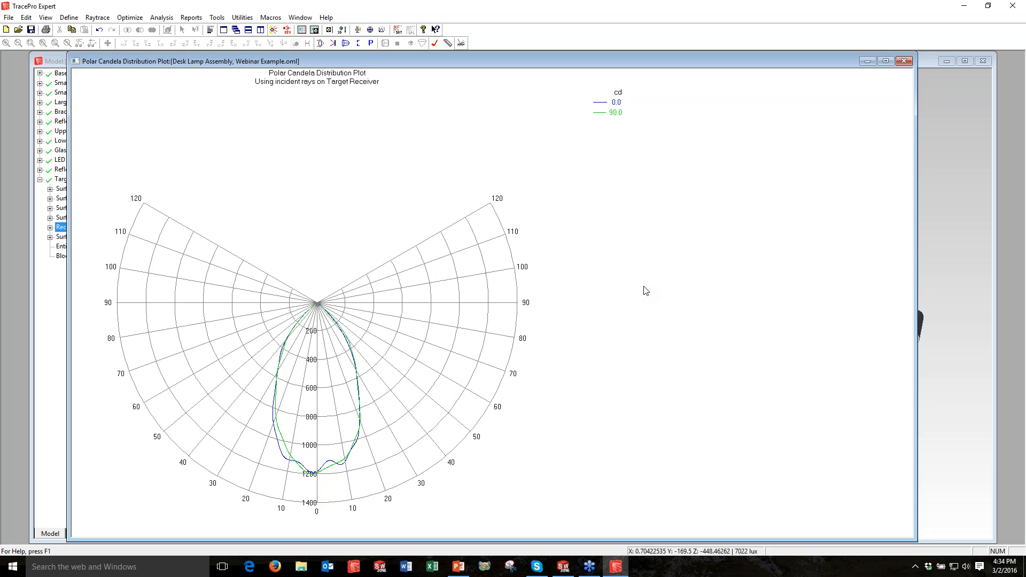
Start saving the candela distribution as an IESNA LM-63 (*.ies) file, bringing up its auxiliary data
right_click(598, 240)
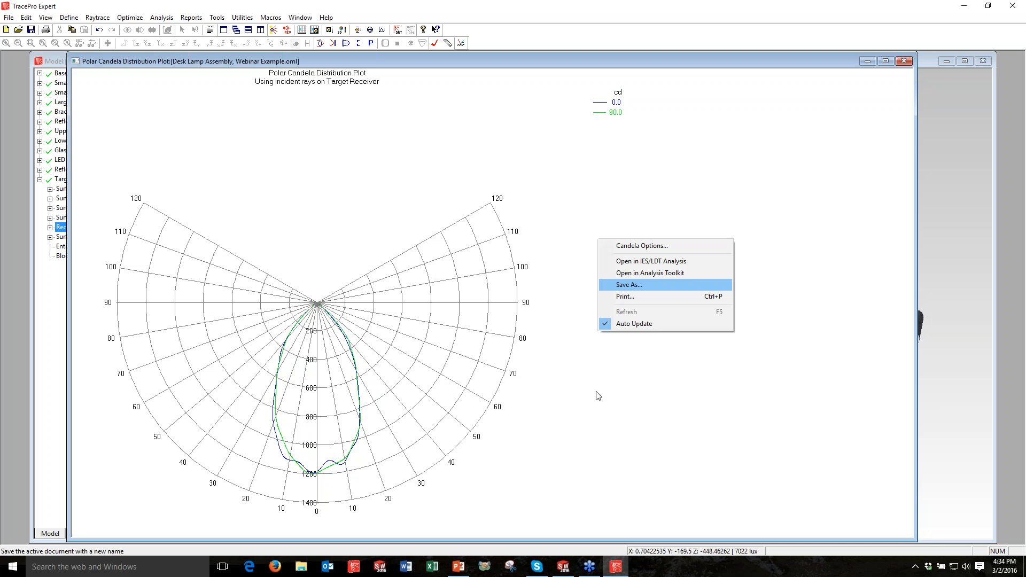
left_click(596, 389)
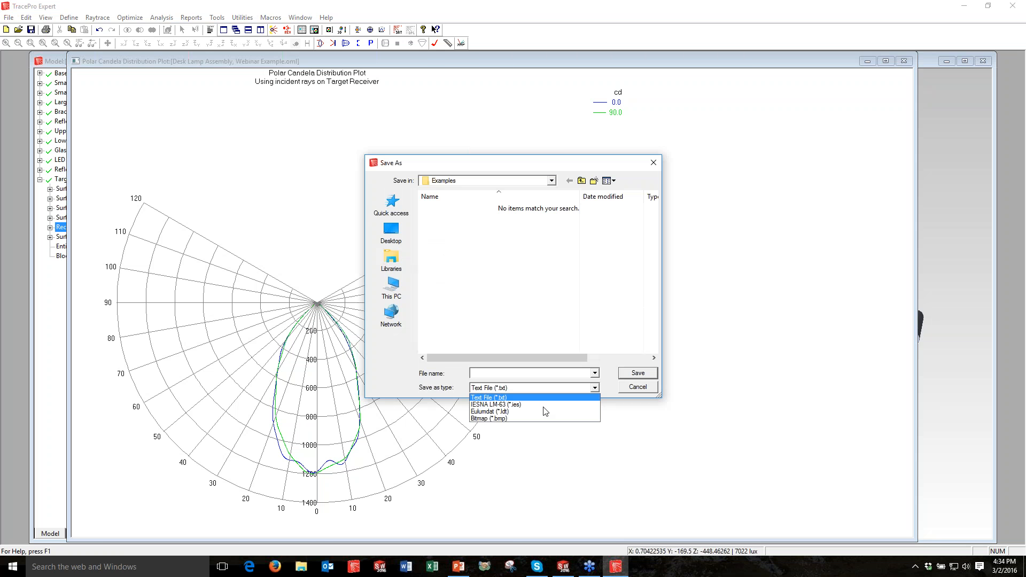
left_click(544, 408)
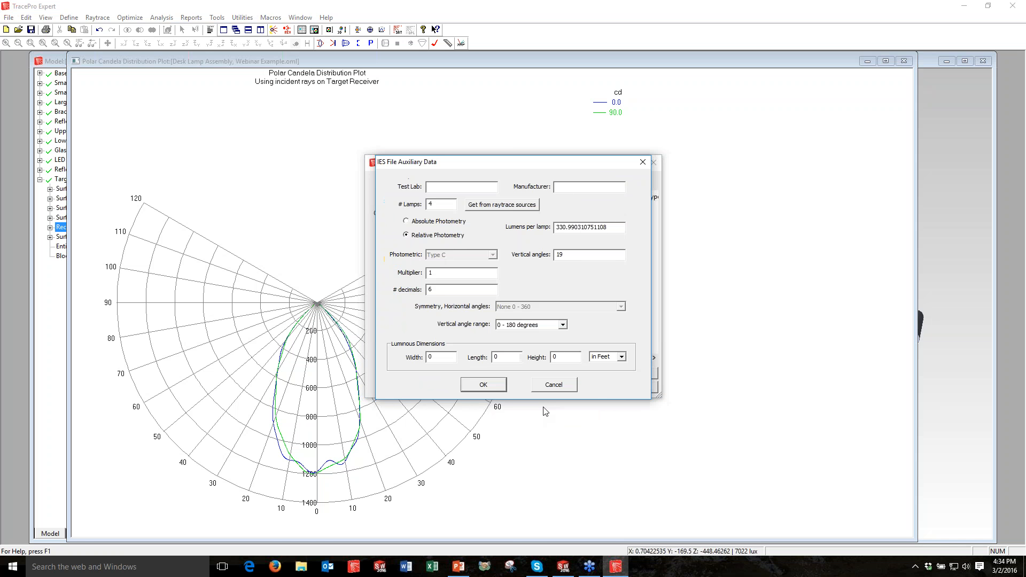
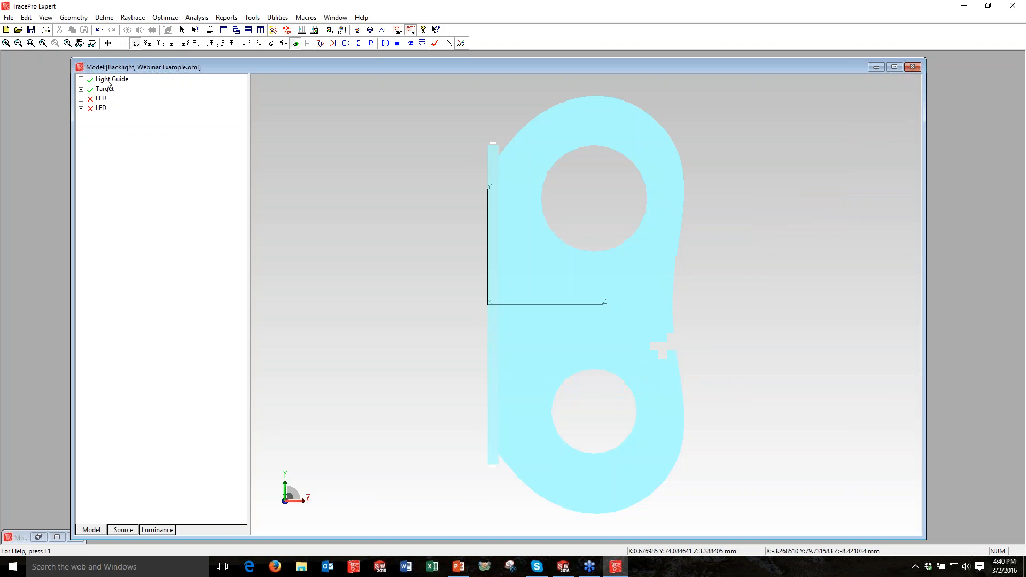
Apply the pmma material from the Plastic catalog to the Light Guide object in the backlight model
left_click(108, 79)
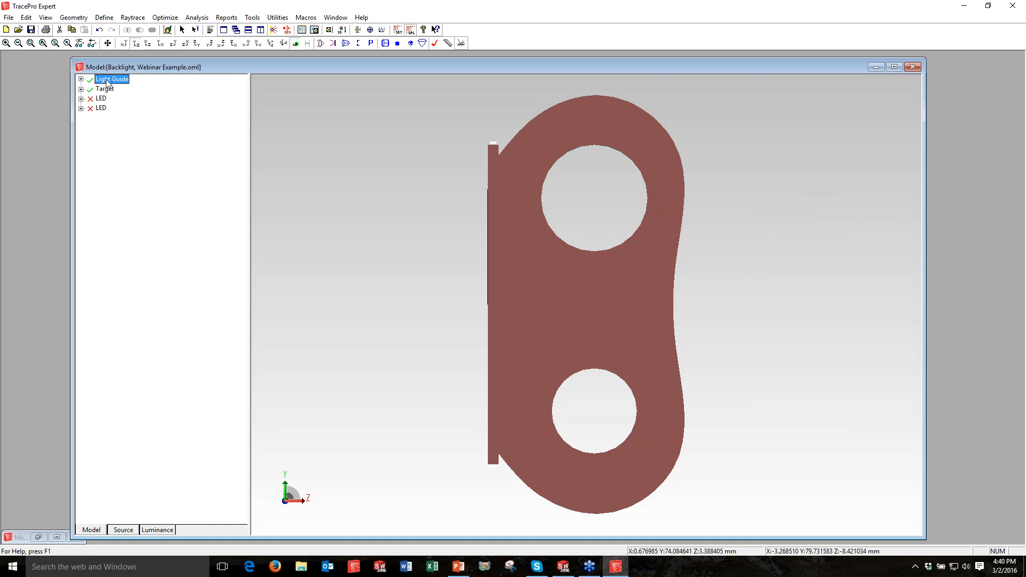
right_click(108, 83)
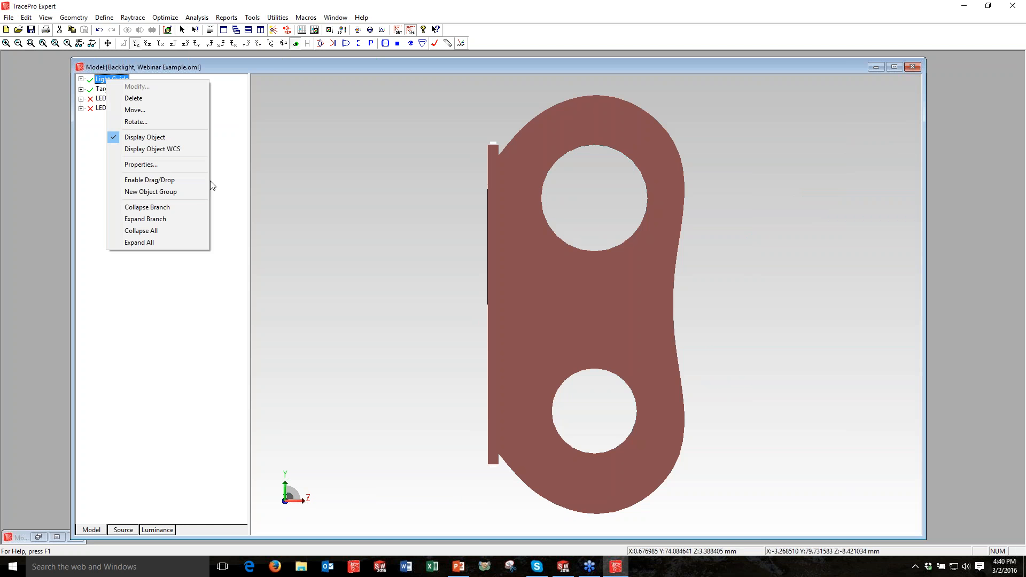
left_click(142, 164)
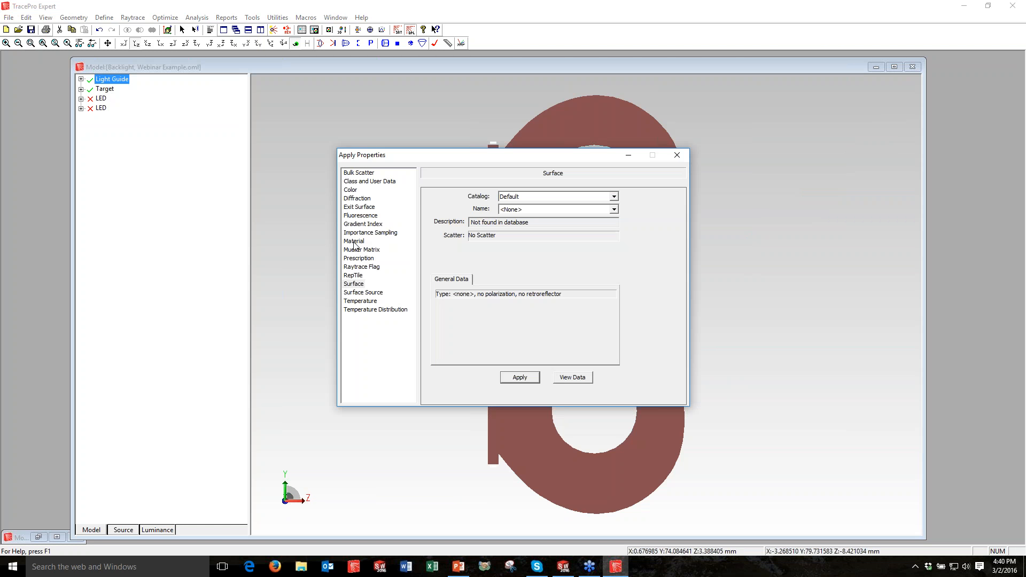
left_click(353, 241)
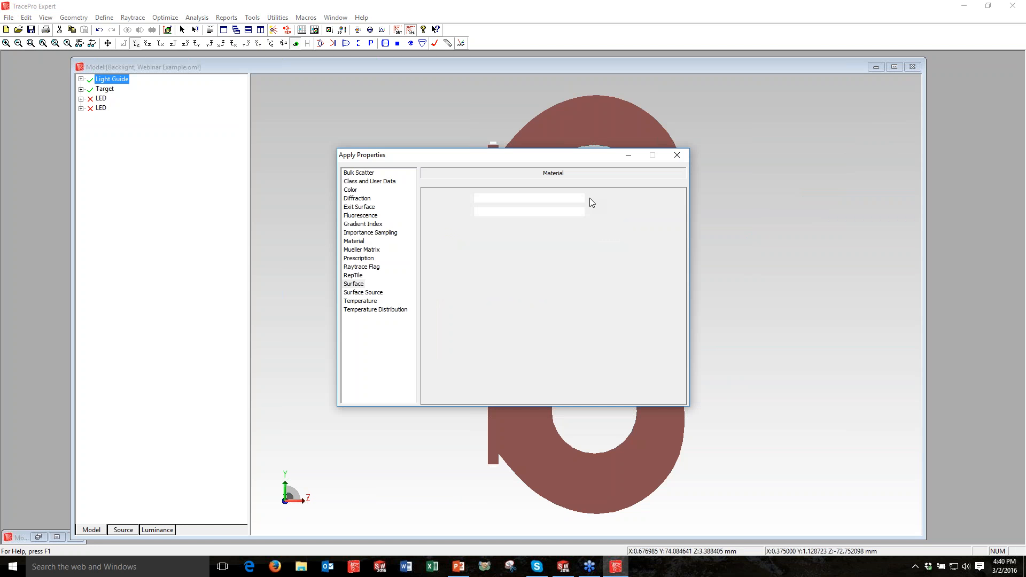
left_click(589, 198)
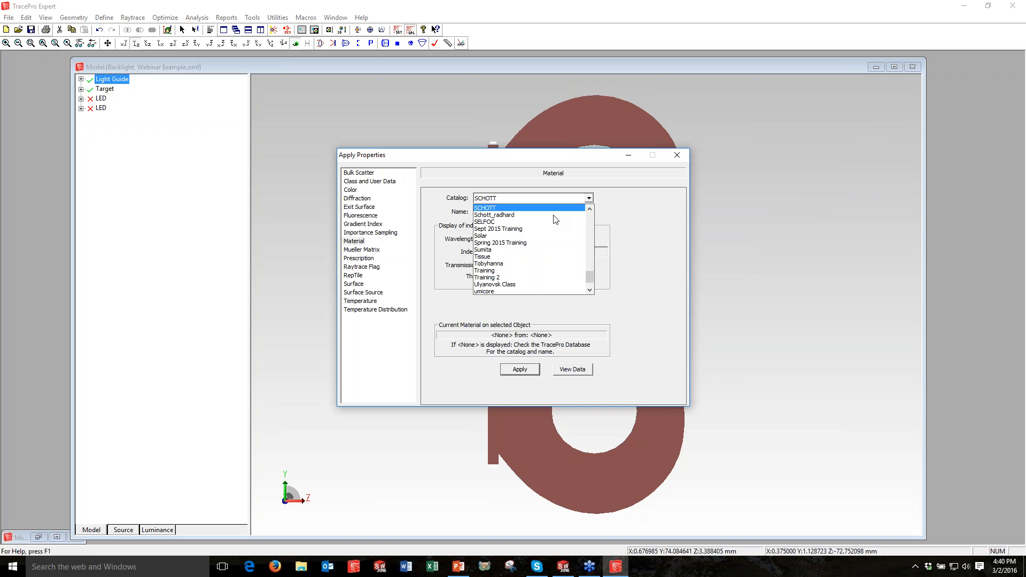
scroll(555, 219, "up", 1)
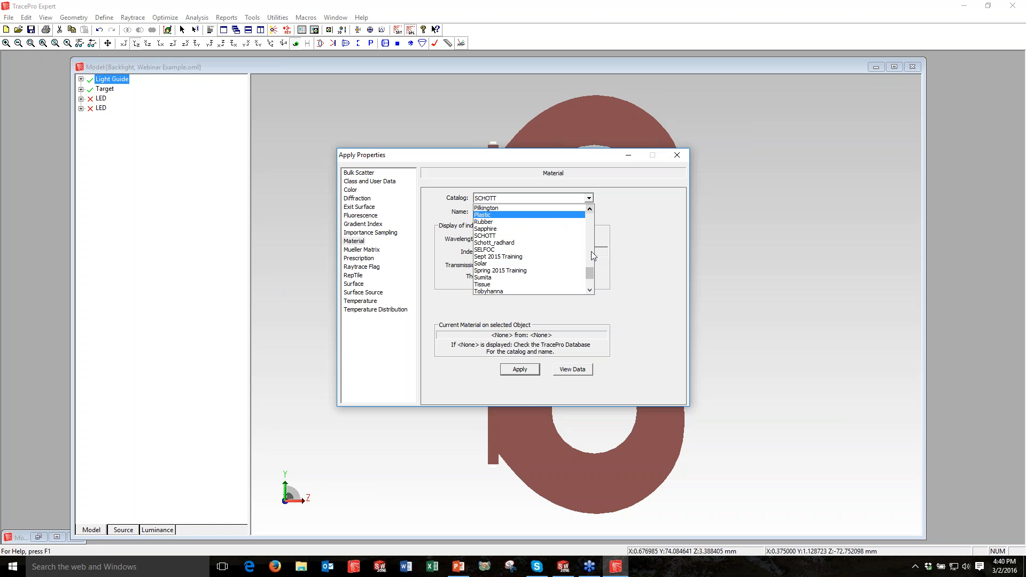
left_click(497, 215)
left_click(589, 212)
left_click_drag(590, 255, 590, 275)
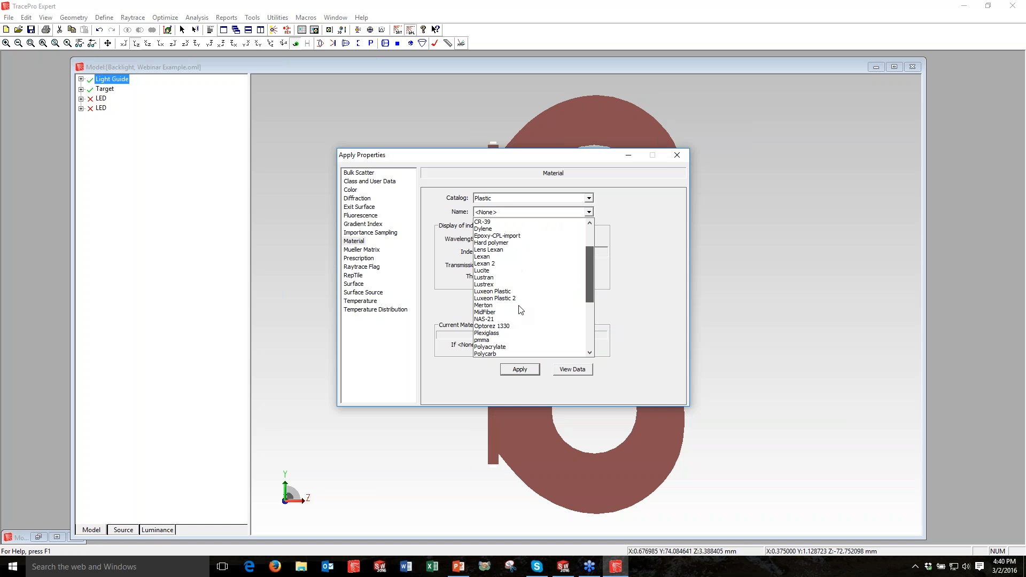
left_click(497, 340)
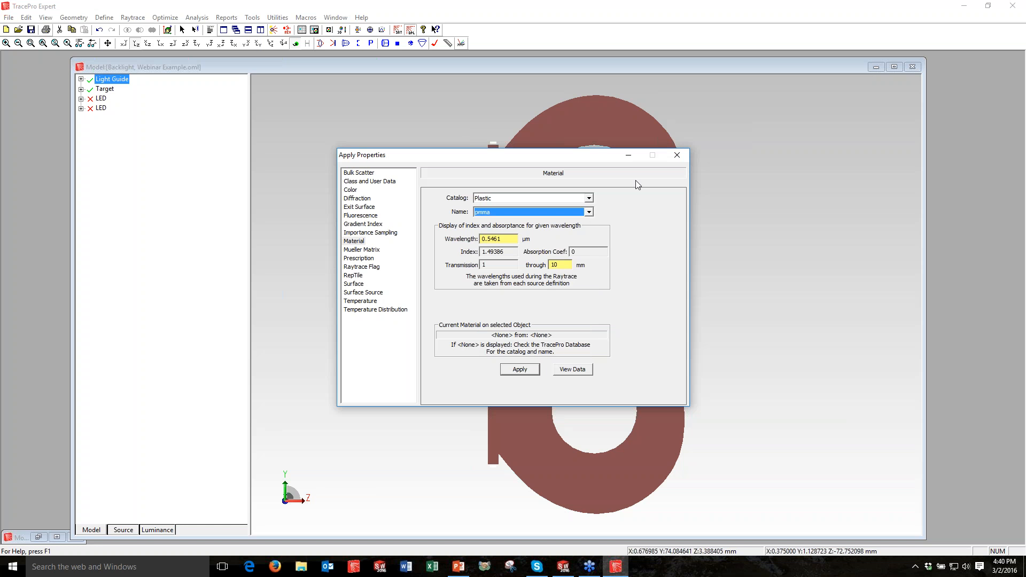
left_click(520, 369)
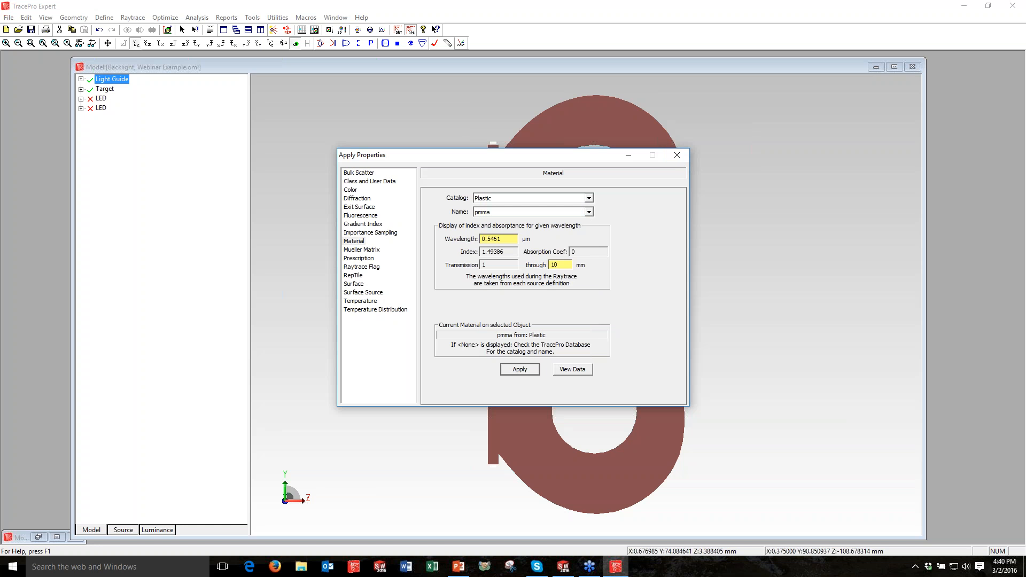
Apply the Perfect Absorber surface property from the Default catalog to the Target's Receiver surface, and close the properties
left_click_drag(496, 155, 664, 218)
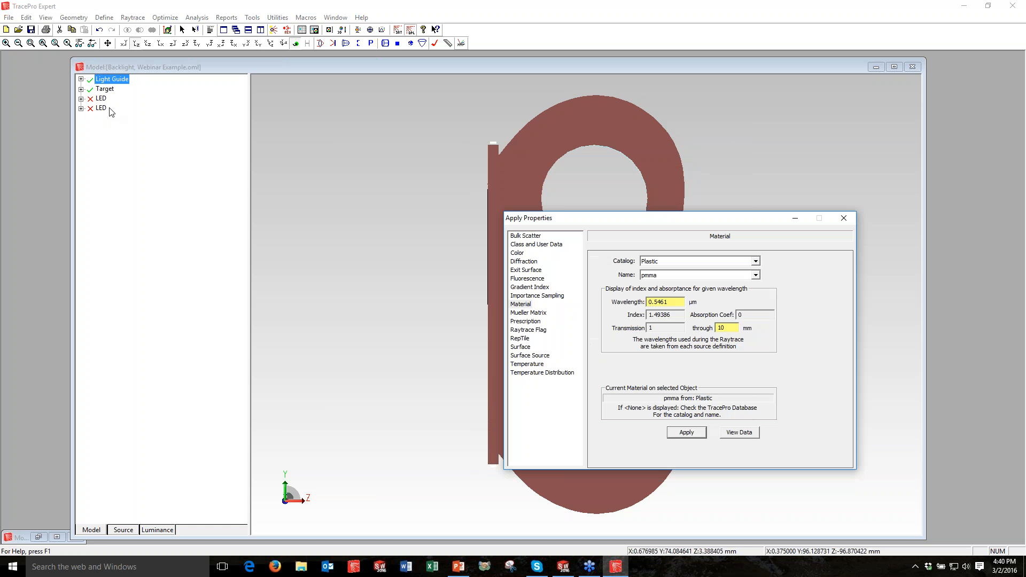
left_click(81, 89)
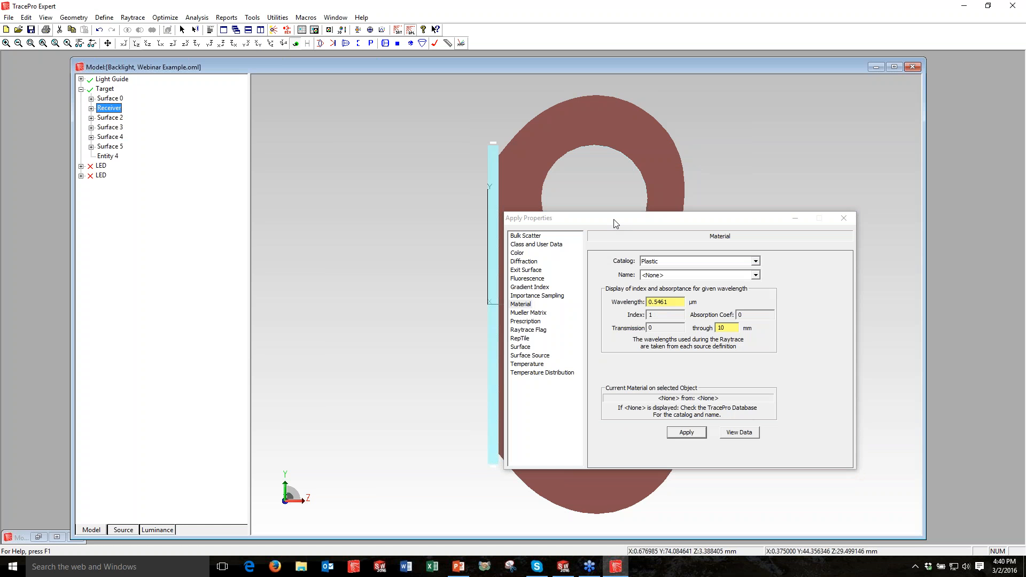
left_click_drag(642, 218, 575, 179)
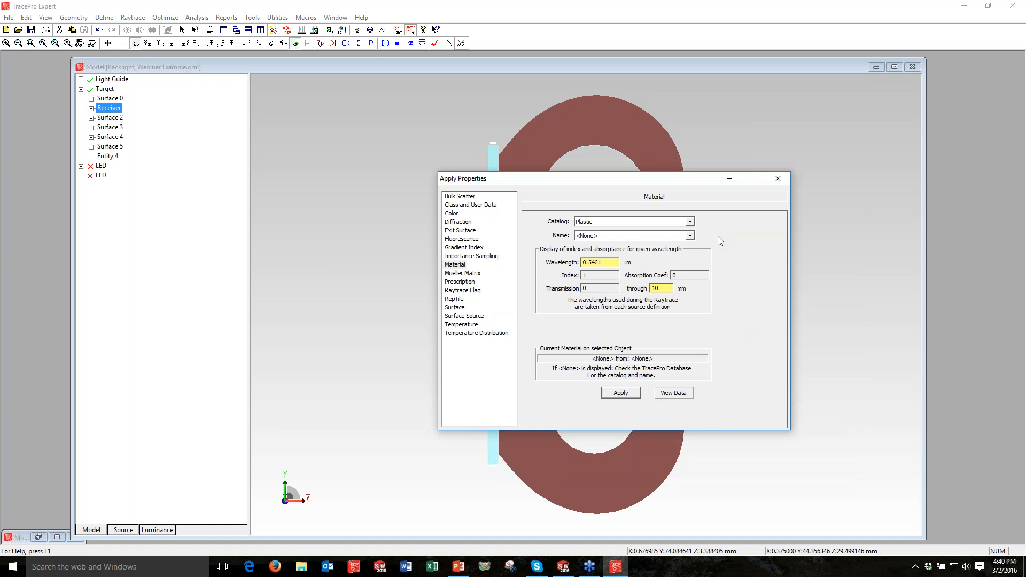
left_click(455, 307)
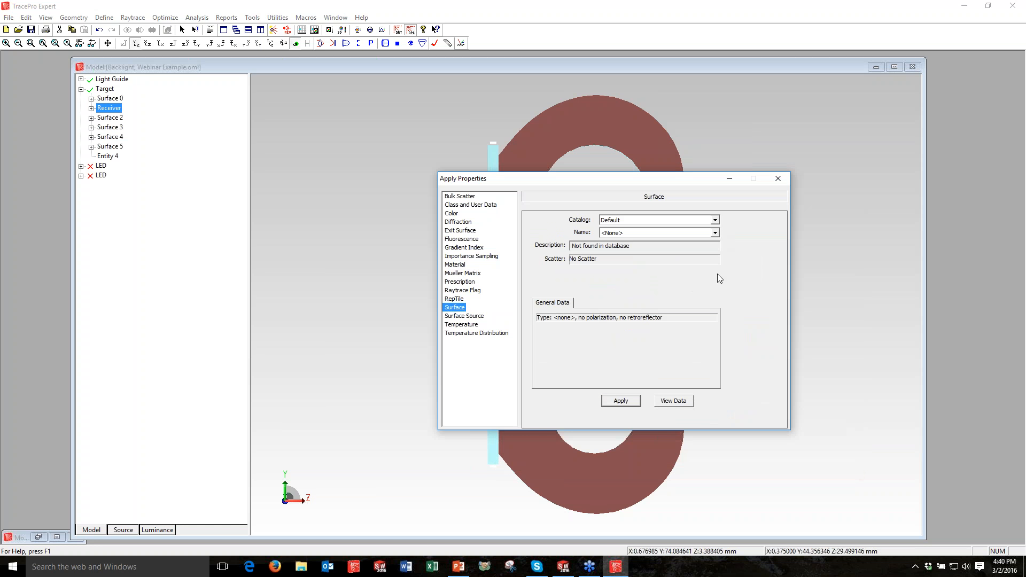
left_click(715, 233)
left_click_drag(716, 253, 716, 293)
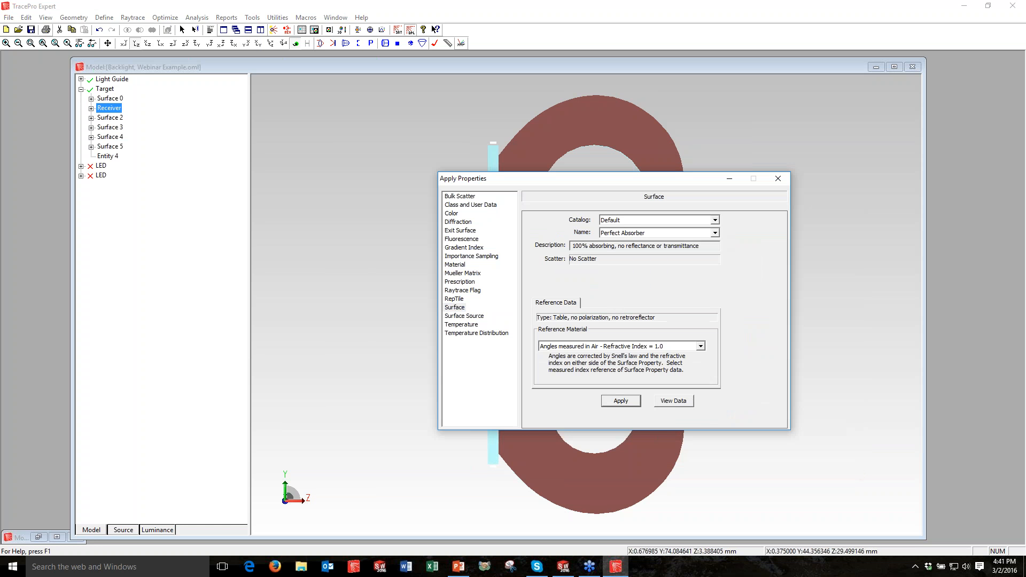
left_click(777, 178)
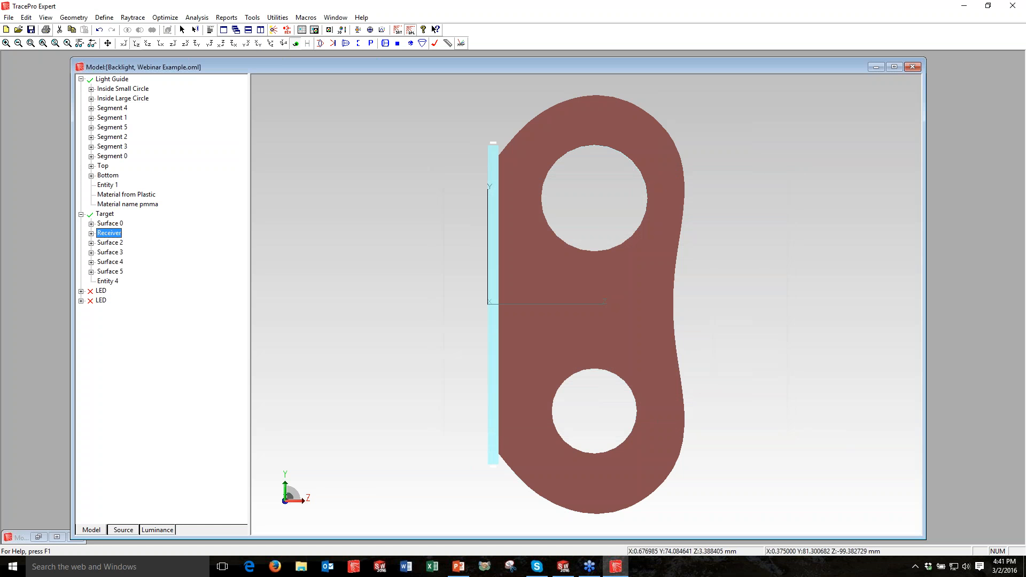
Choose the Backlight Texture RepTile from the Backlight Optimization catalog for the Light Guide's Bottom surface
middle_click_drag(663, 255, 605, 290)
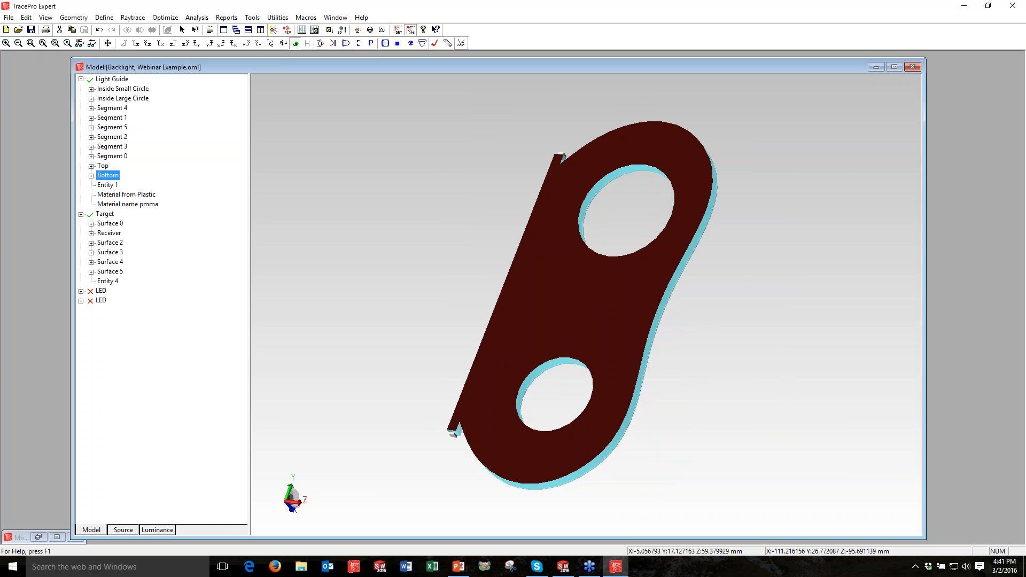
right_click(107, 180)
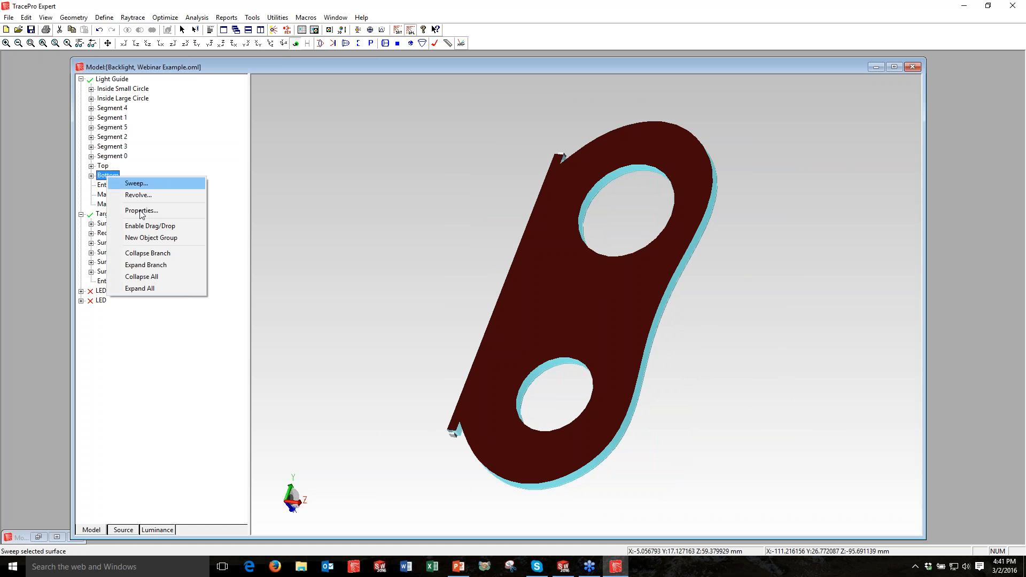
left_click(142, 211)
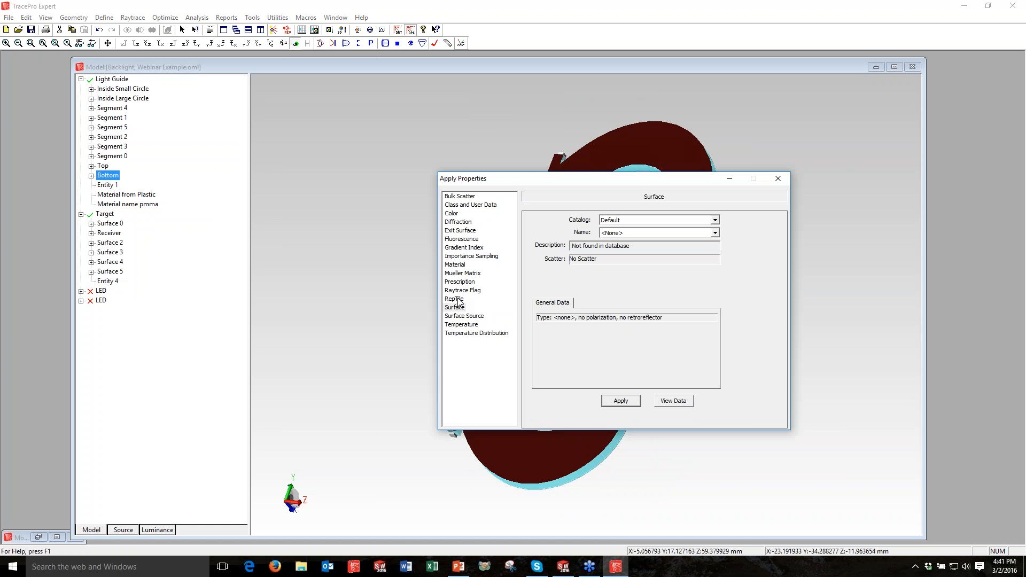
left_click(455, 300)
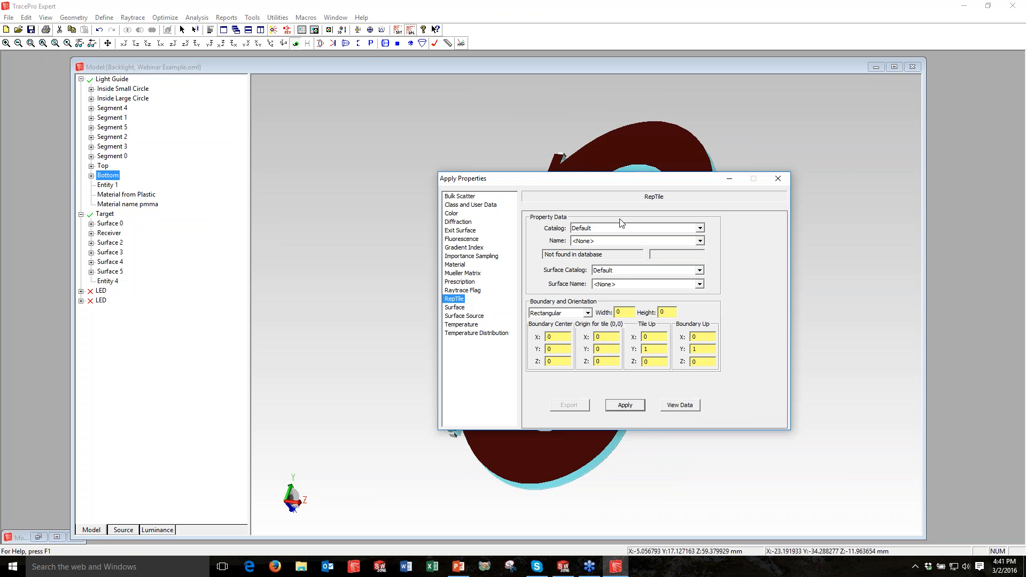
left_click_drag(653, 179, 577, 172)
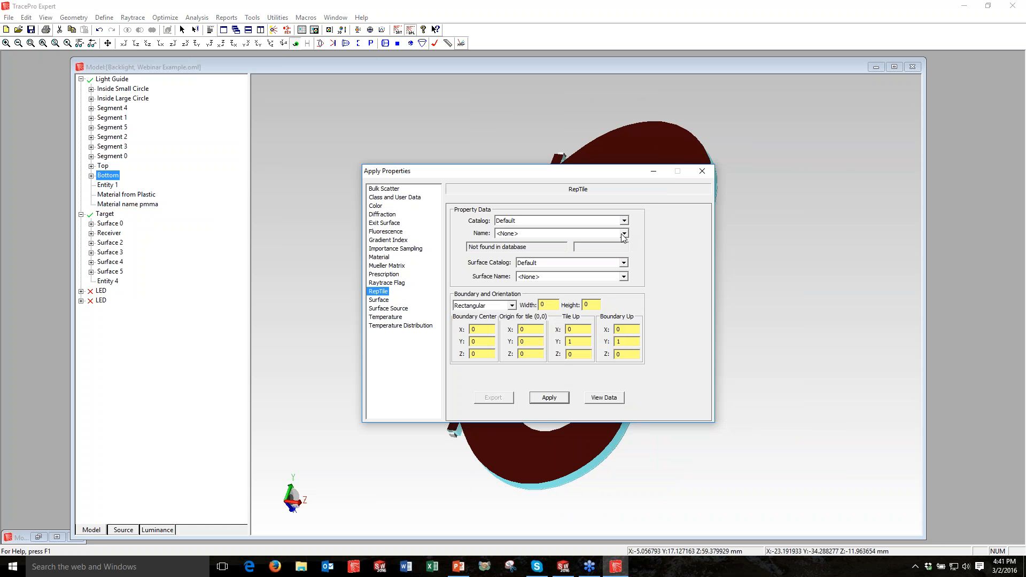
left_click(624, 221)
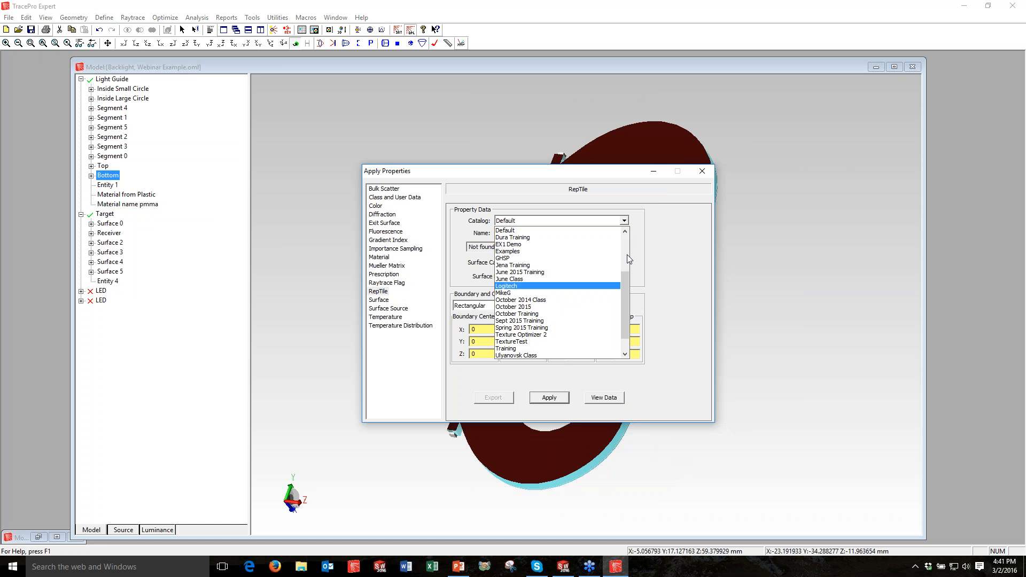
left_click(627, 254)
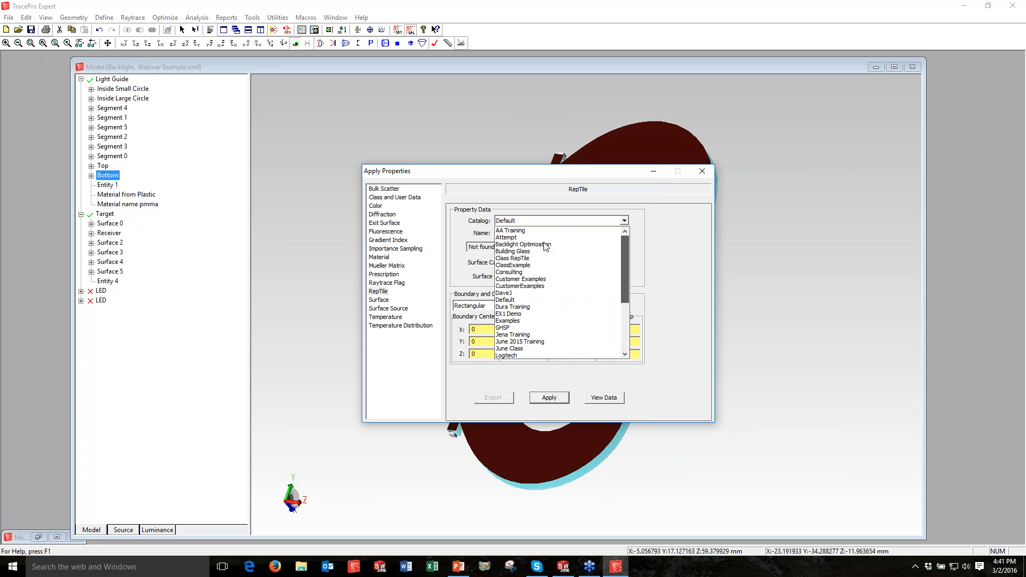
left_click(546, 245)
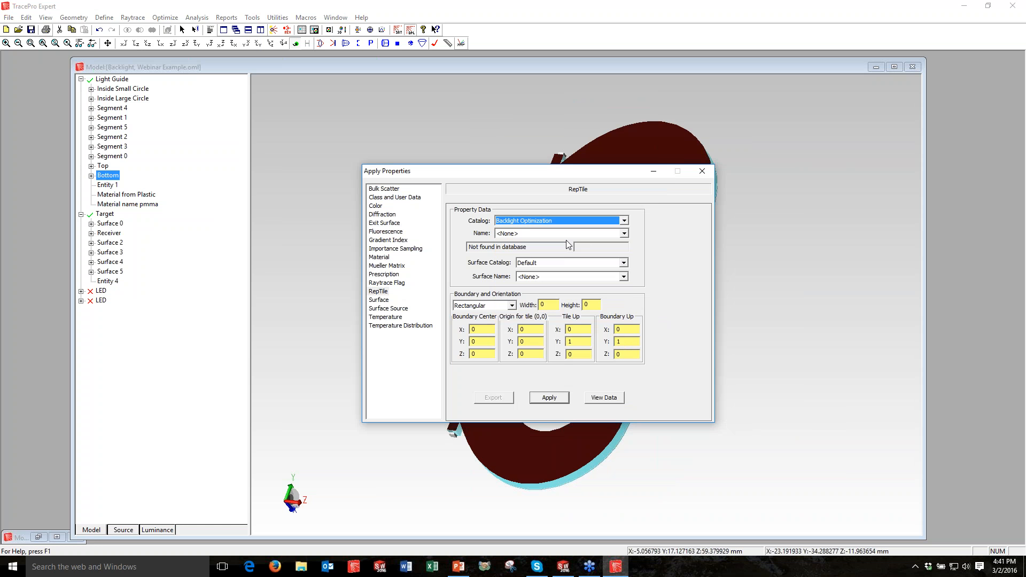
left_click(566, 235)
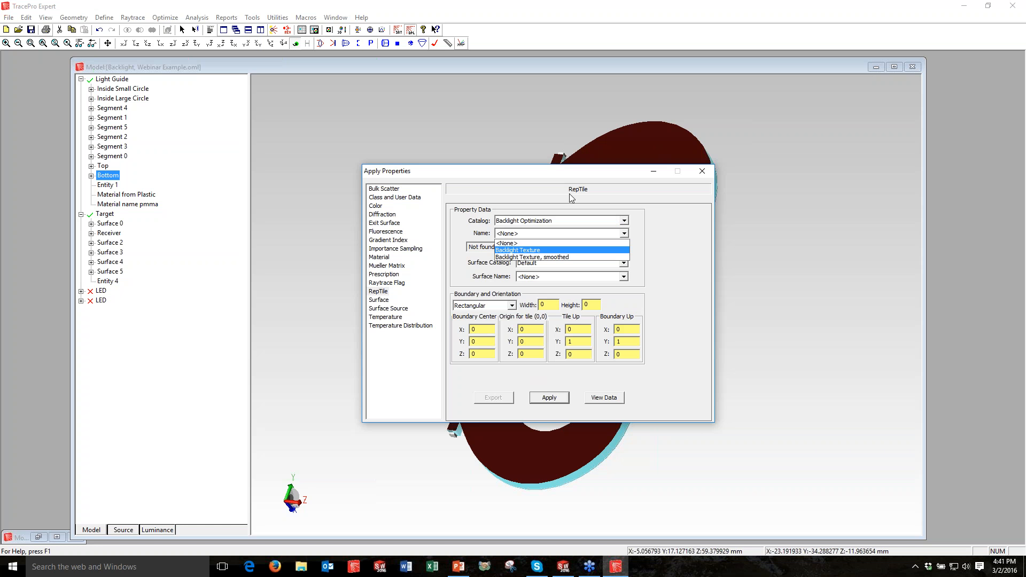
key("Return")
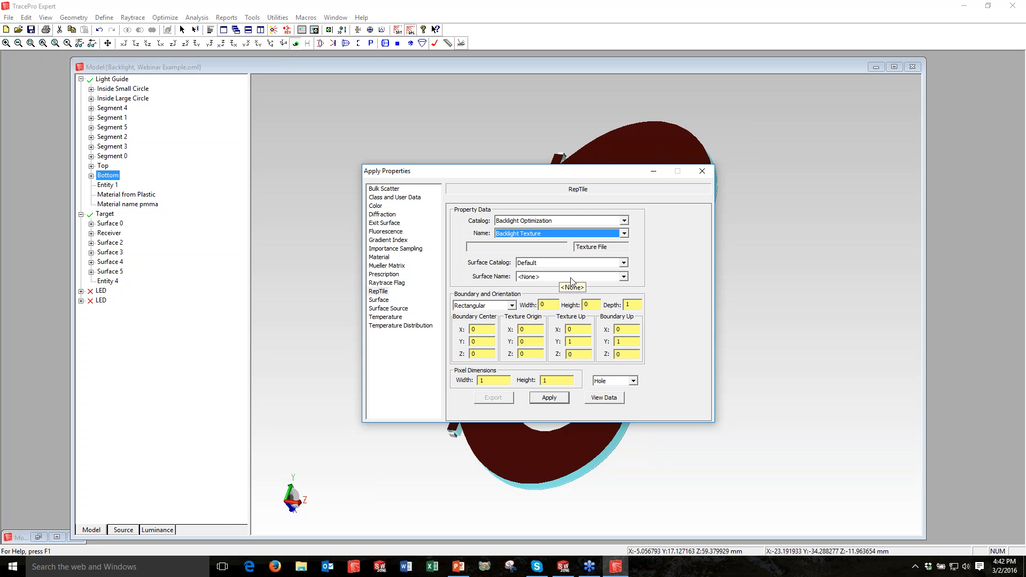
Set the texture's surface property to Flat white paint from the Default catalog
left_click(623, 277)
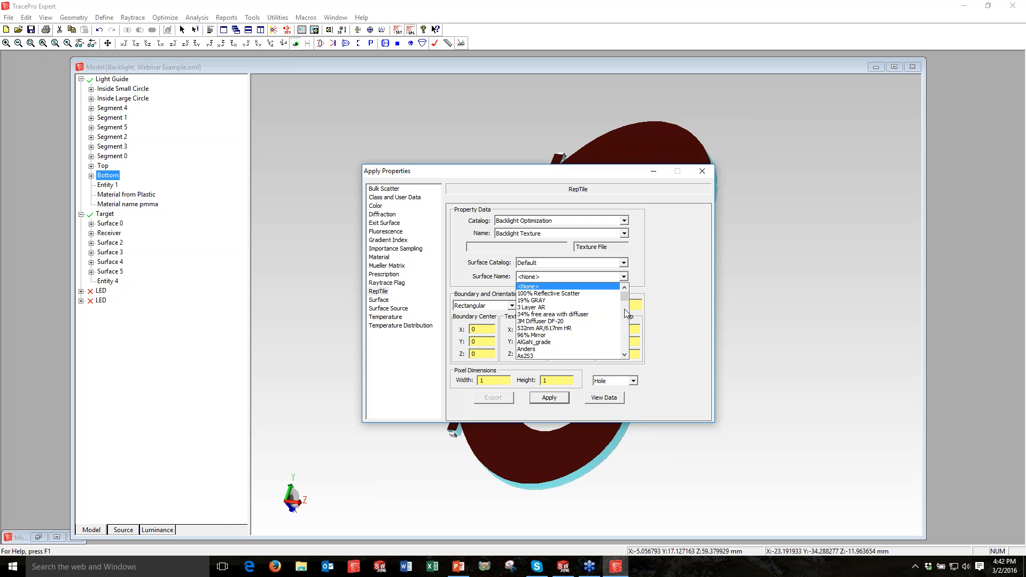
scroll(625, 313, "down", 5)
left_click(587, 321)
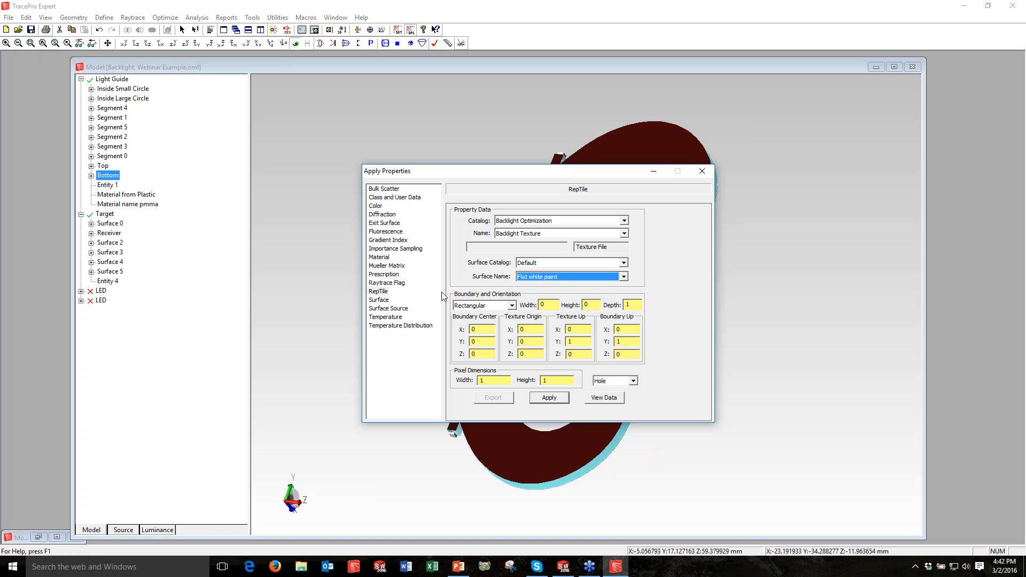
Set the RepTile boundary to Use Surface Bounds with a depth of 0.5, and apply the property to the Bottom surface
left_click(512, 306)
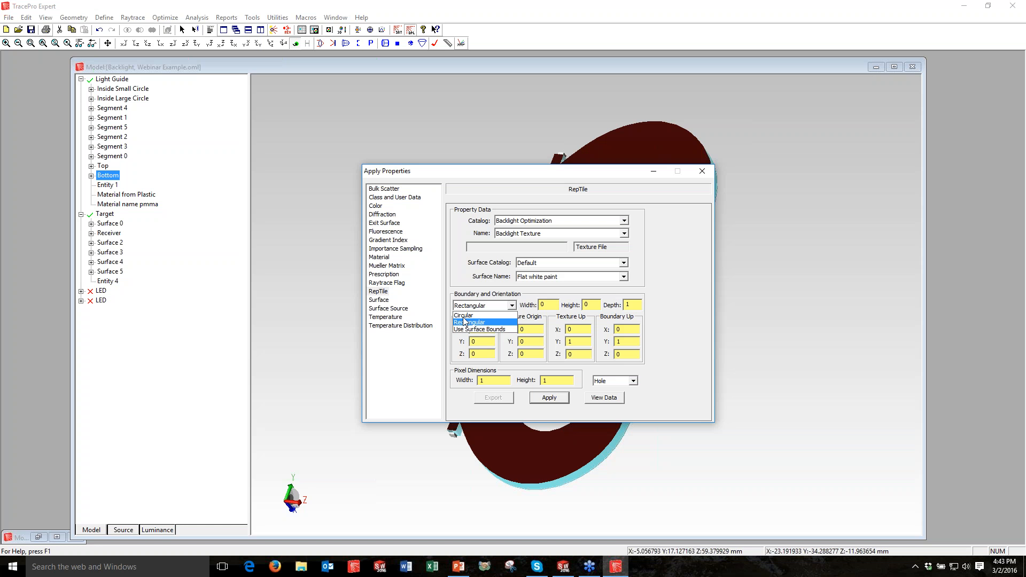
left_click(502, 330)
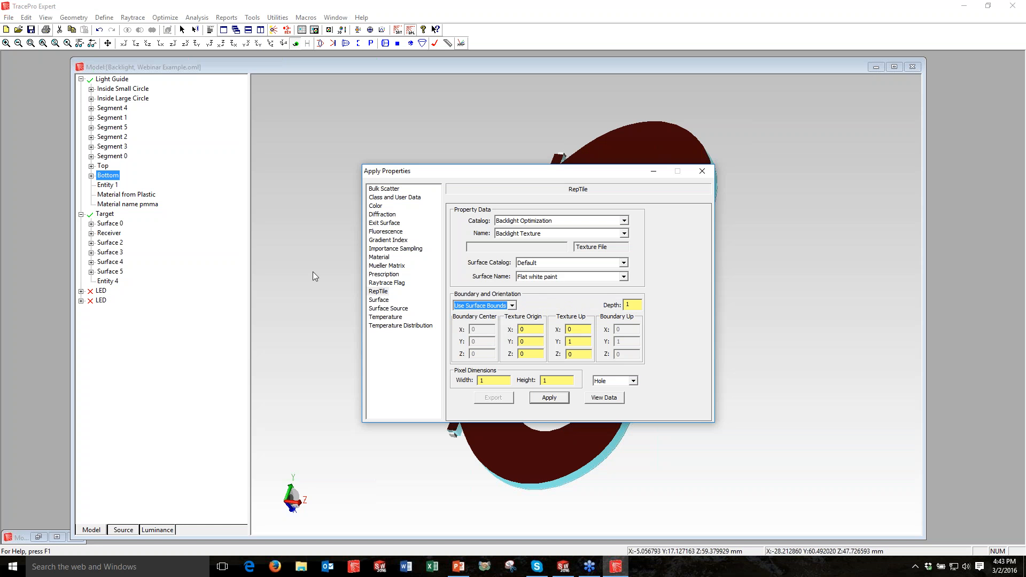
left_click_drag(562, 175, 404, 170)
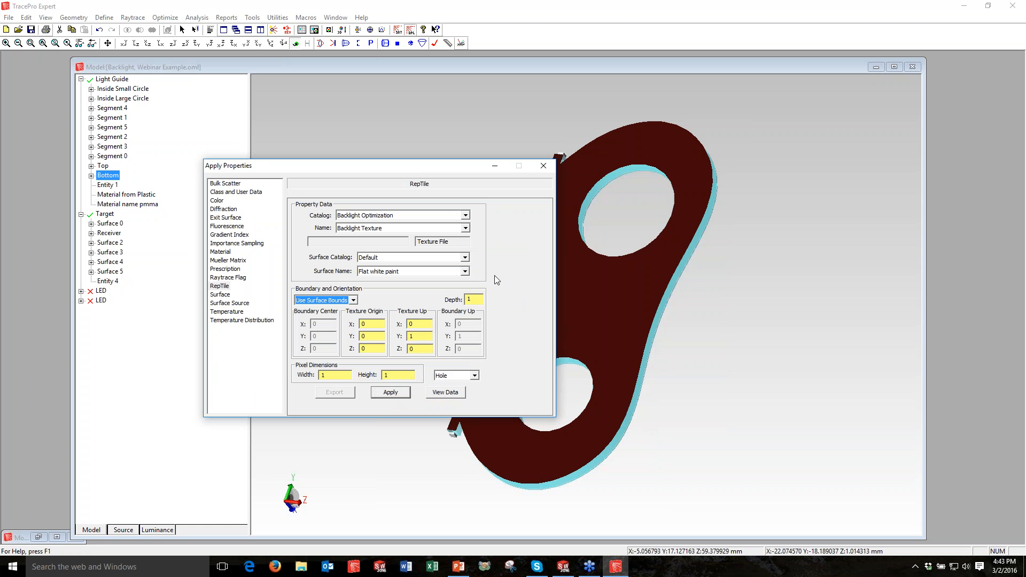
key("Tab")
type("0.5")
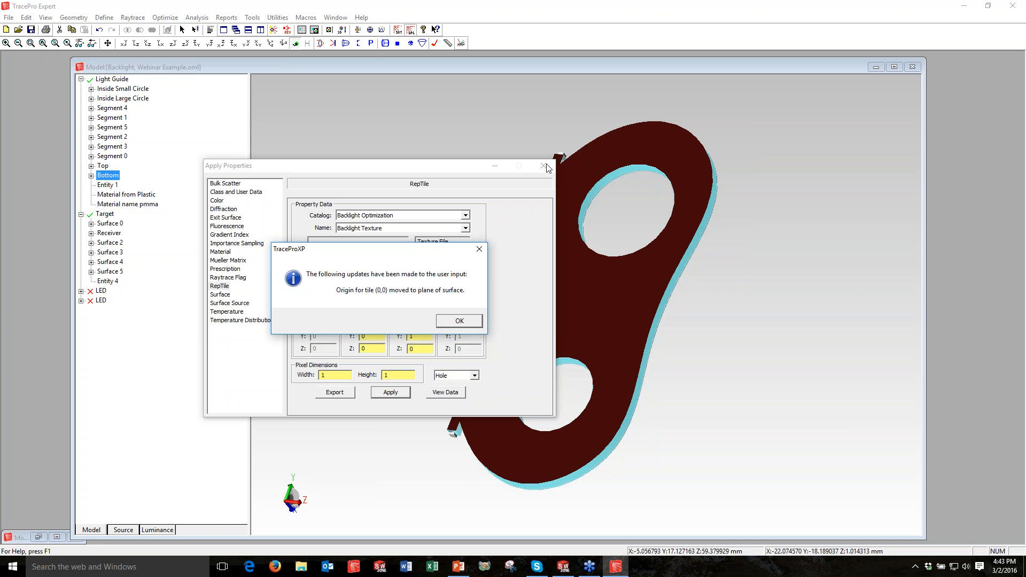
key("Return")
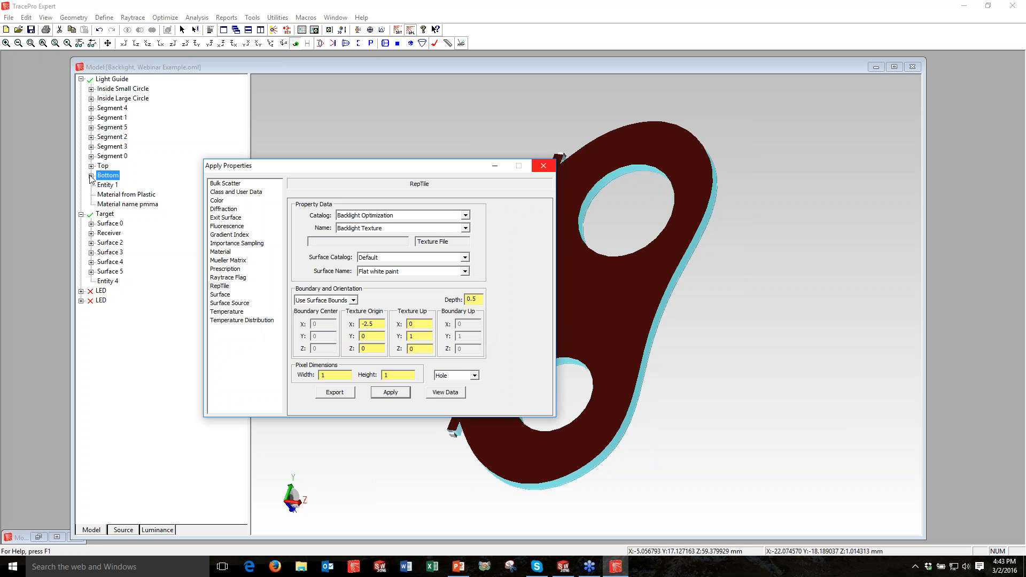
Expand the Bottom surface's properties, display RepTiles & Boundary, and examine the texture pattern face-on
left_click(92, 177)
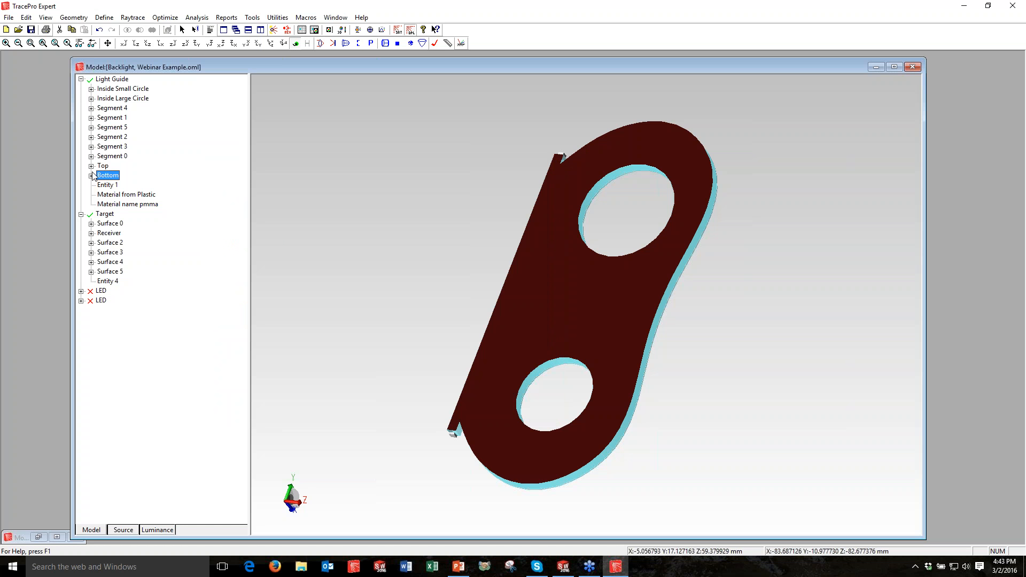
left_click(91, 175)
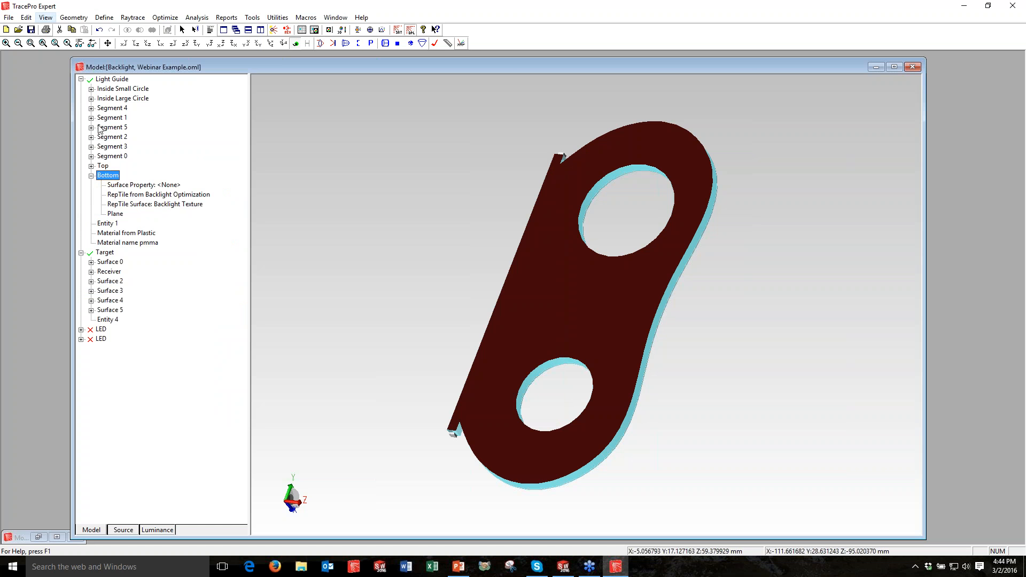
left_click(45, 17)
mouse_move(99, 126)
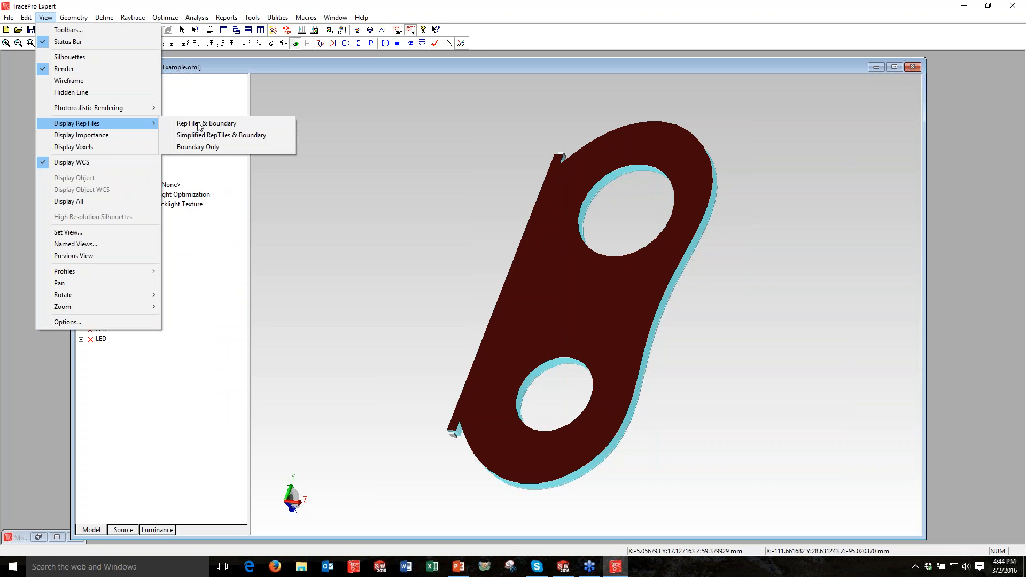
left_click(199, 124)
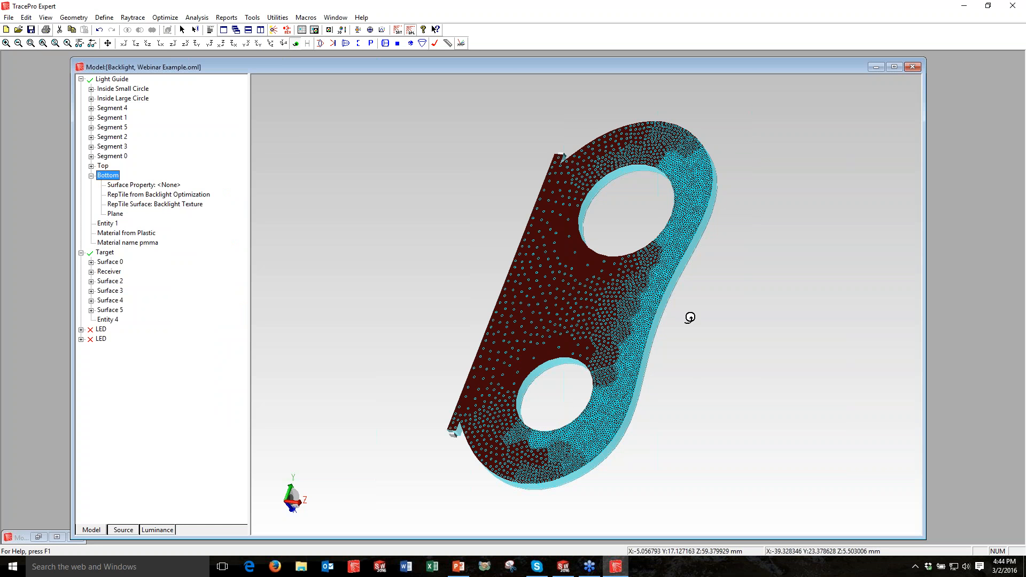
left_click_drag(690, 318, 542, 176)
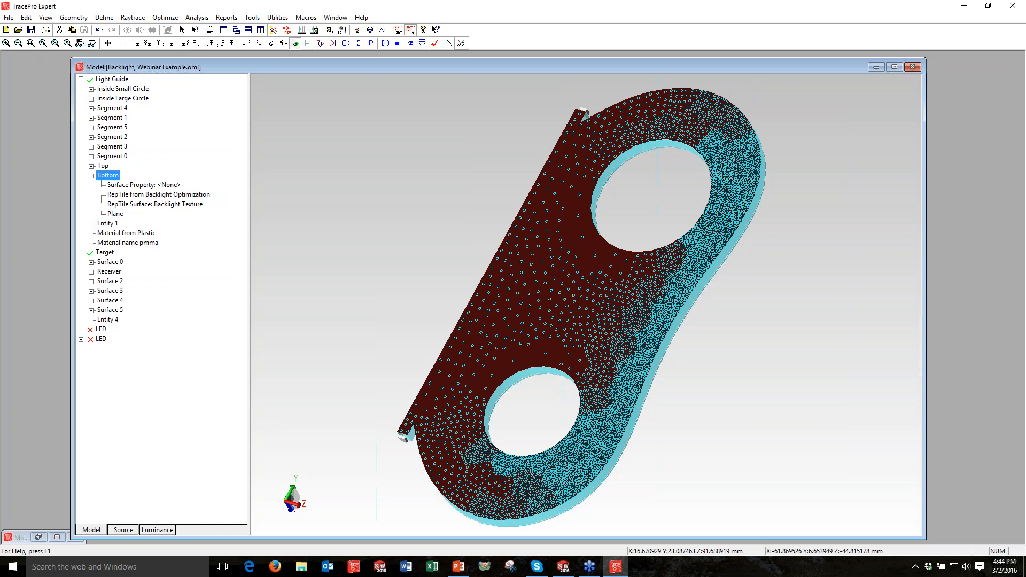
left_click(136, 43)
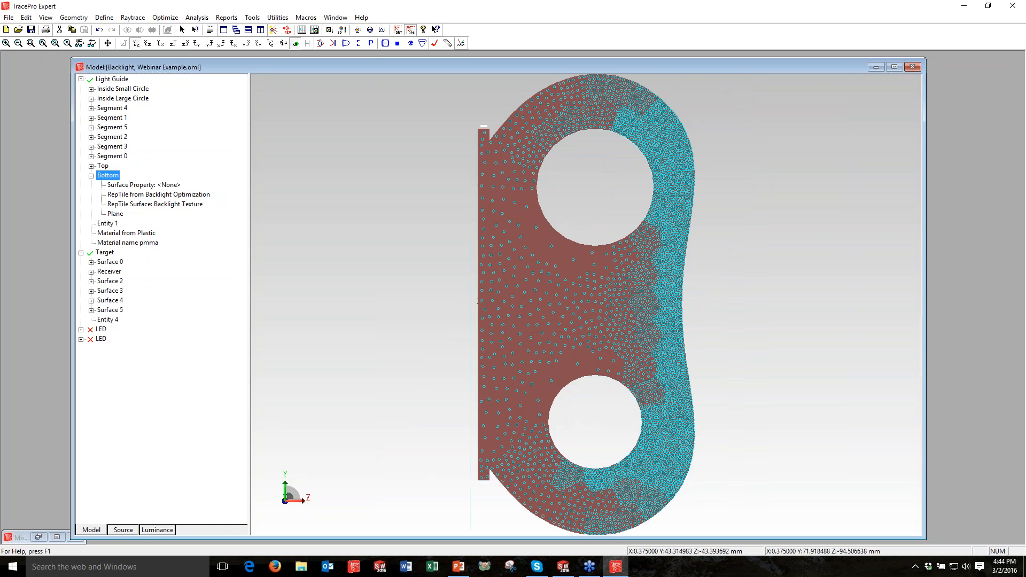
Turn off the RepTiles & Boundary display and fit the whole light guide in view
left_click(46, 17)
mouse_move(107, 123)
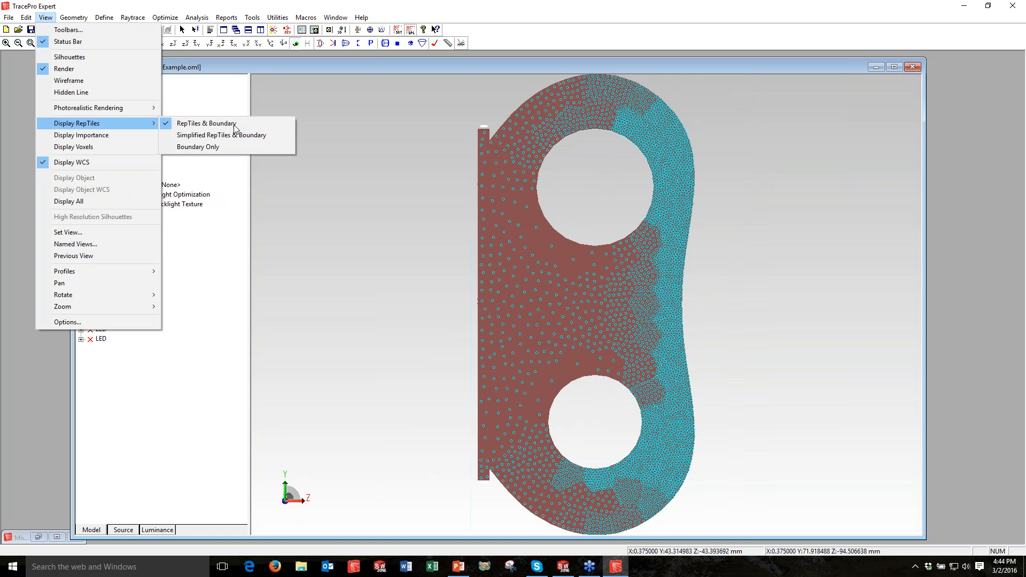
left_click(233, 124)
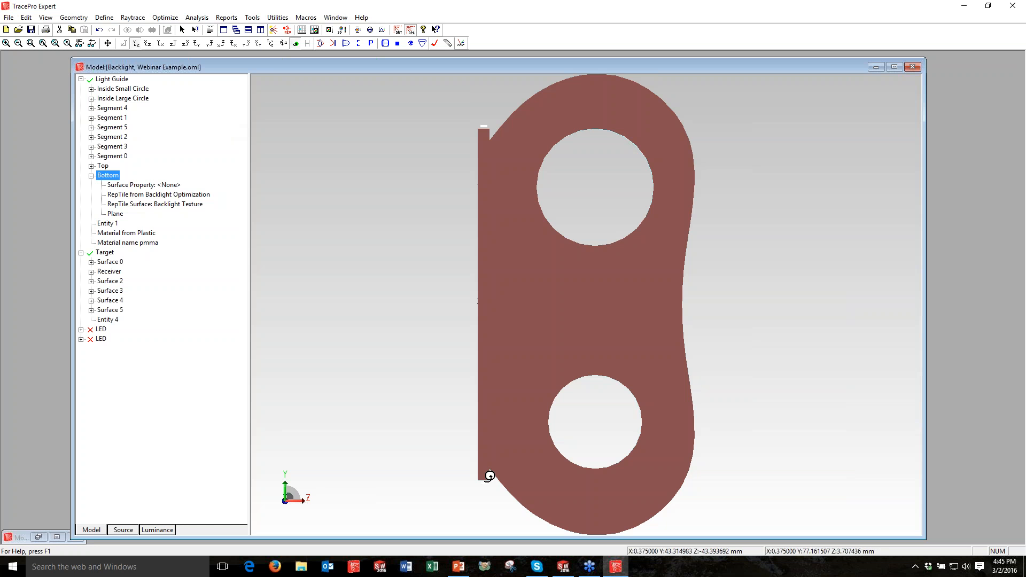
left_click_drag(489, 476, 467, 401)
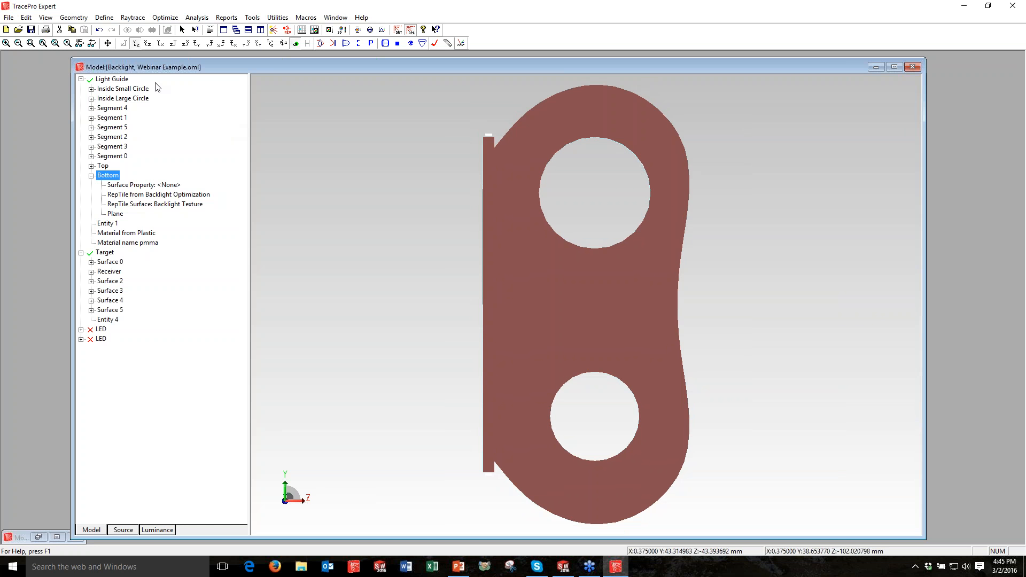
Start a file source named LED 1 using the ray file rayfile_LW_W5AM_yellow_100k_250609_TraceProBinary.RAY
left_click(103, 19)
left_click(128, 126)
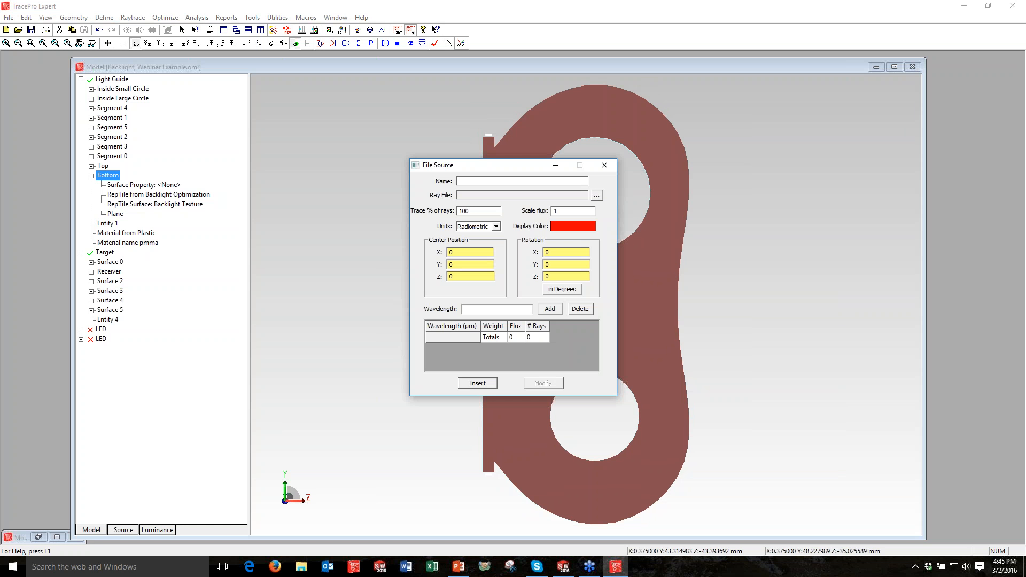
type("LED1")
left_click(597, 195)
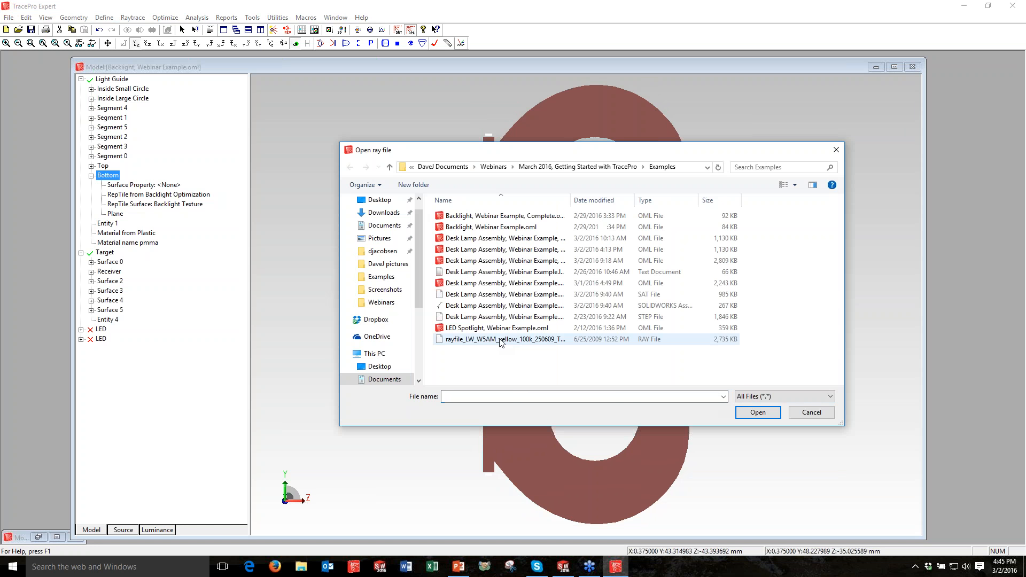
left_click(501, 341)
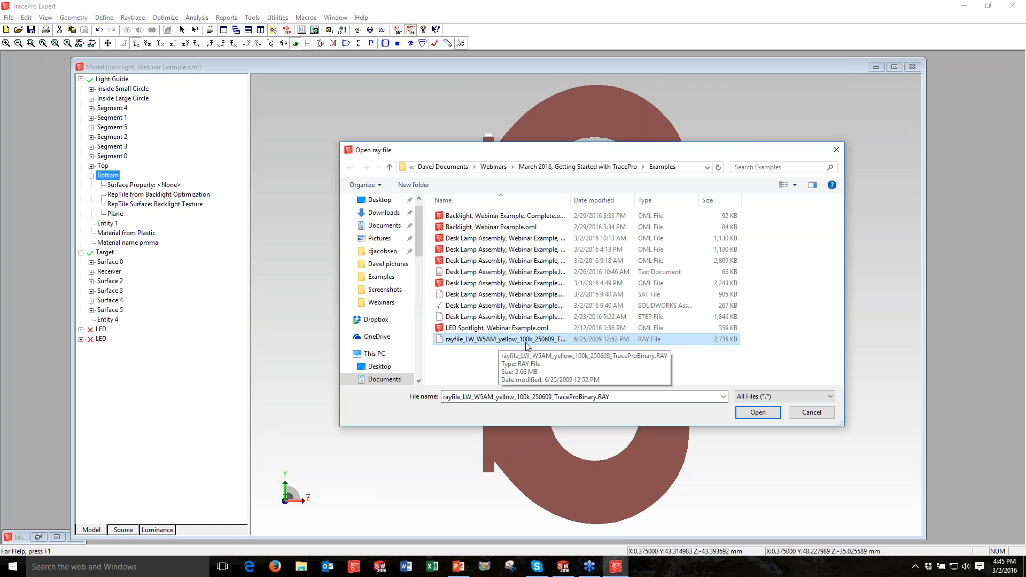
left_click(762, 415)
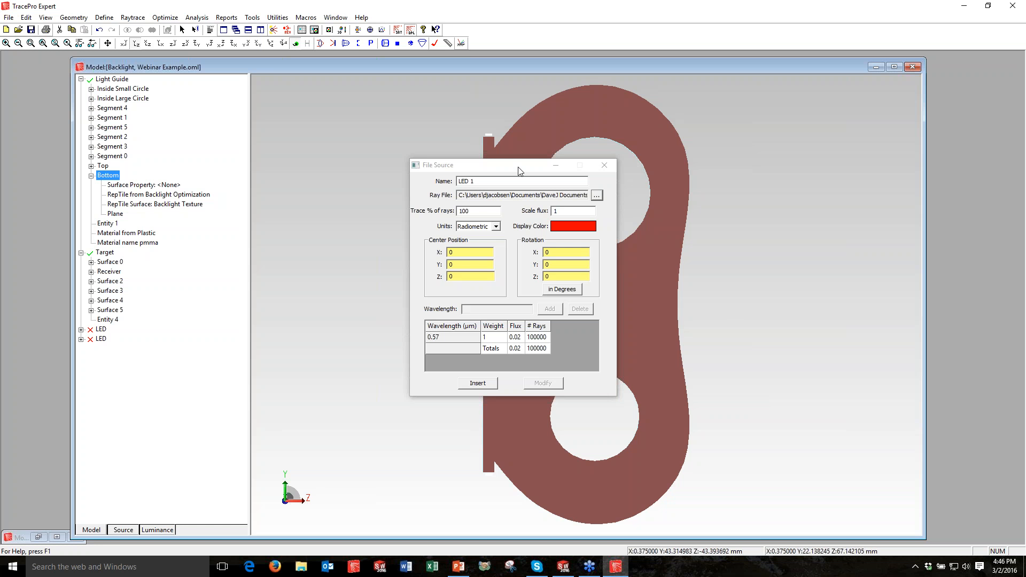
Insert LED 1 with its center at Y 75.5 and Z 2.5 and an X rotation of 90 degrees, and check its placement
left_click_drag(518, 170, 650, 162)
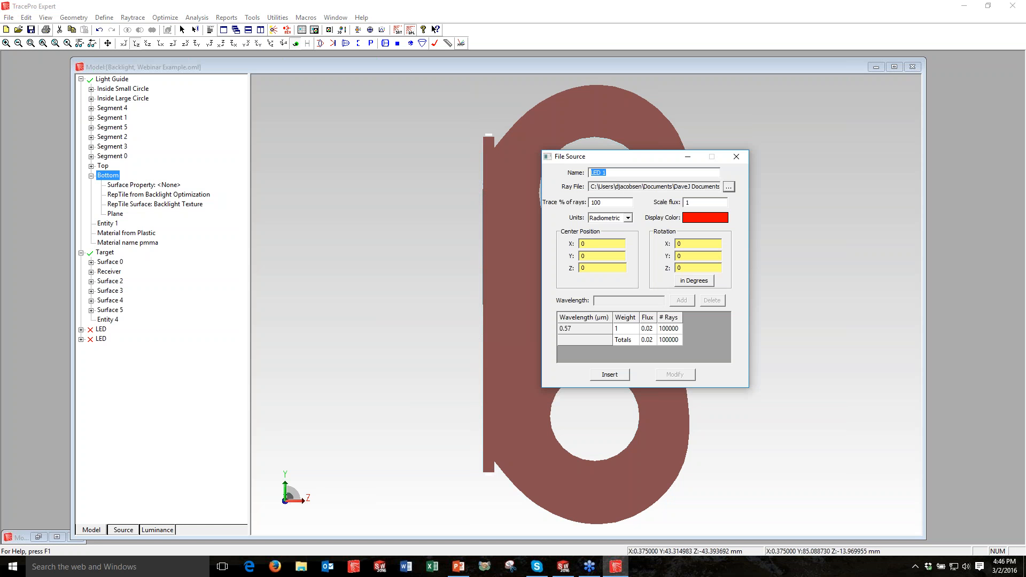
double_click(582, 256)
type("75.5")
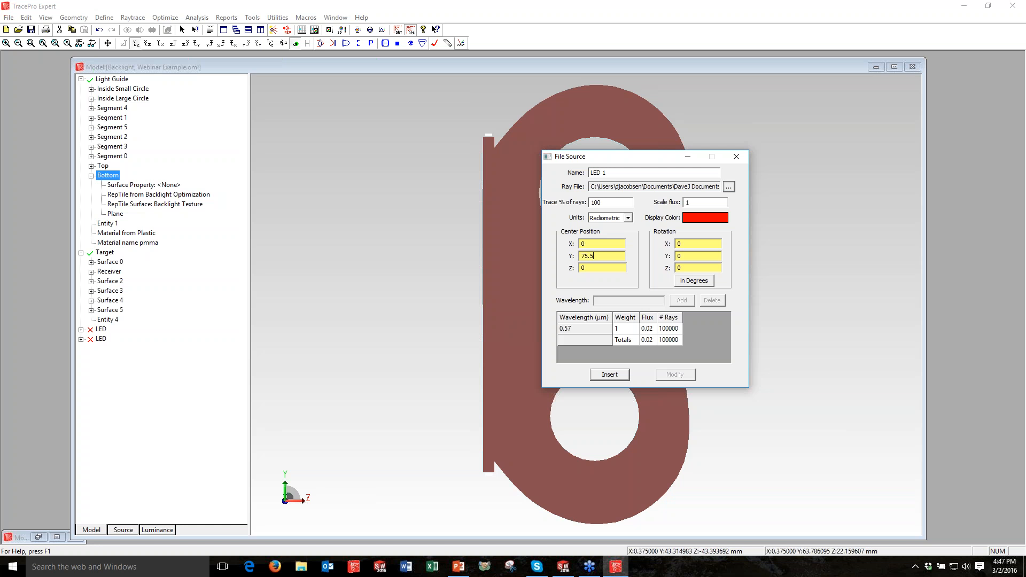
key("Tab")
type("2.5")
key("Tab")
type("90")
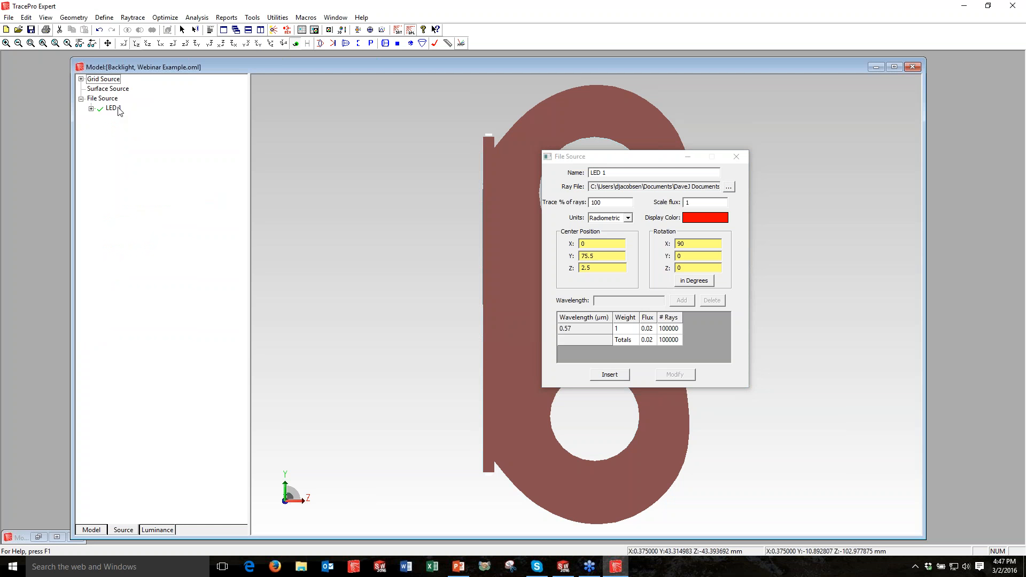
left_click(118, 111)
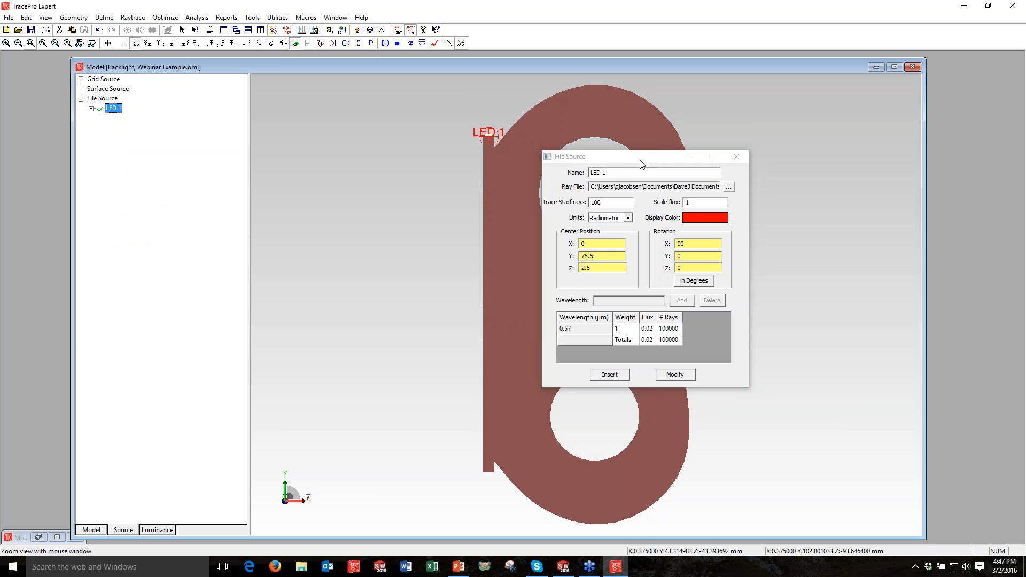
left_click_drag(642, 164, 721, 151)
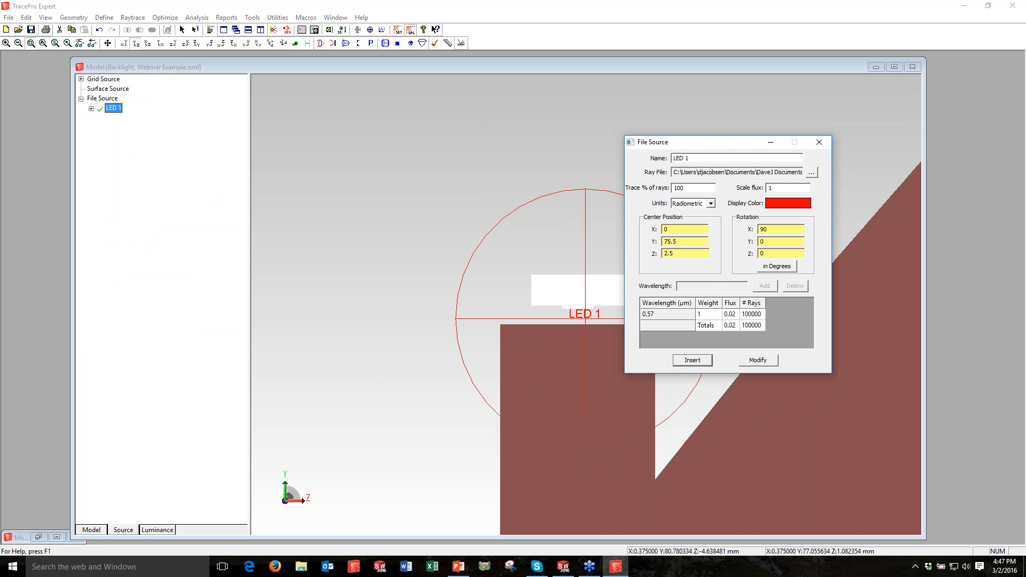
Insert a second file source named LED 2 with its center at Y -75.5 and Z 2.5 and an X rotation of -90 degrees
scroll(541, 269, "down", 2)
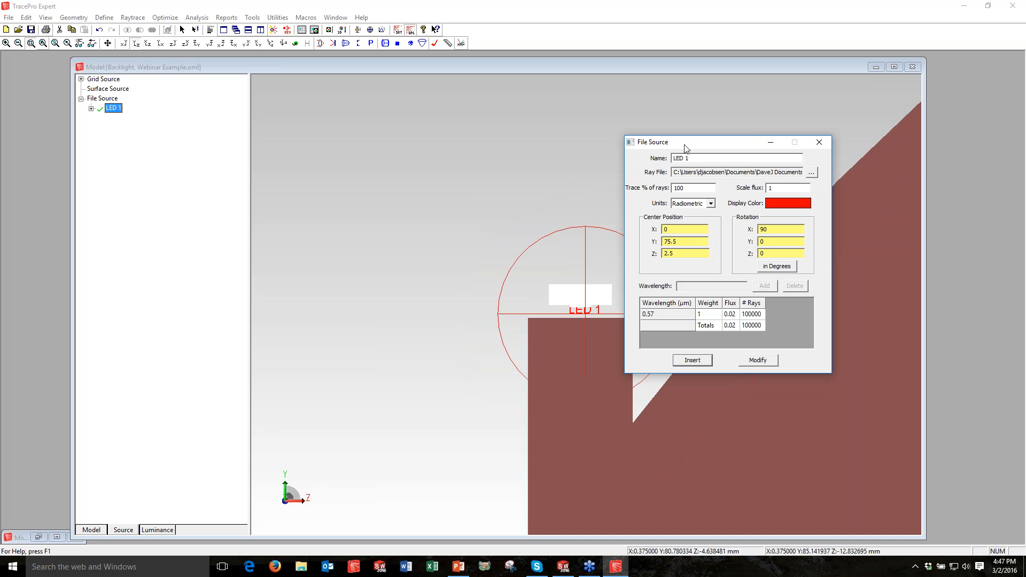
left_click_drag(725, 143, 682, 145)
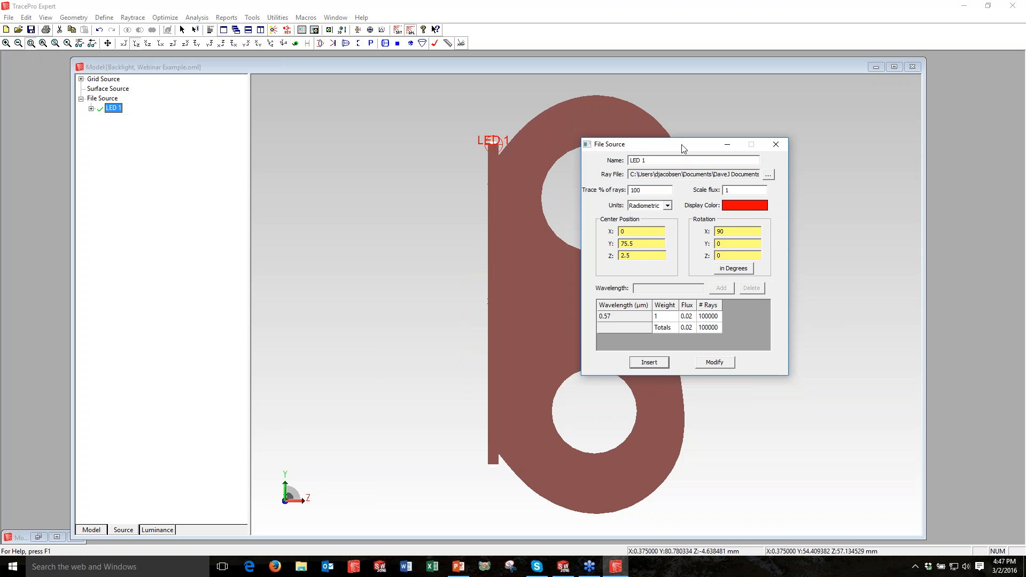
key("BackSpace")
type("2")
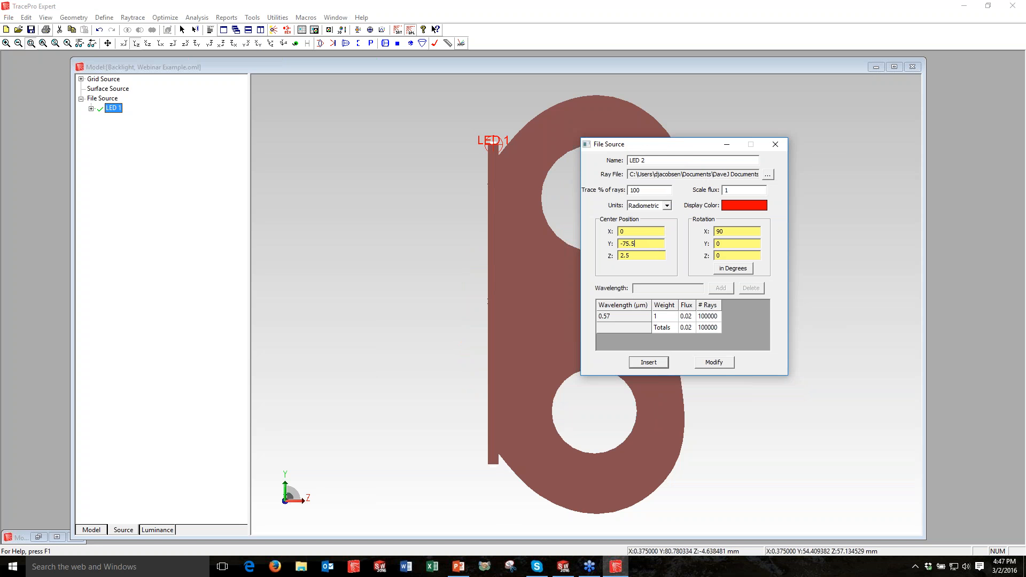
key("Tab")
key("Tab")
type("-90")
left_click(776, 144)
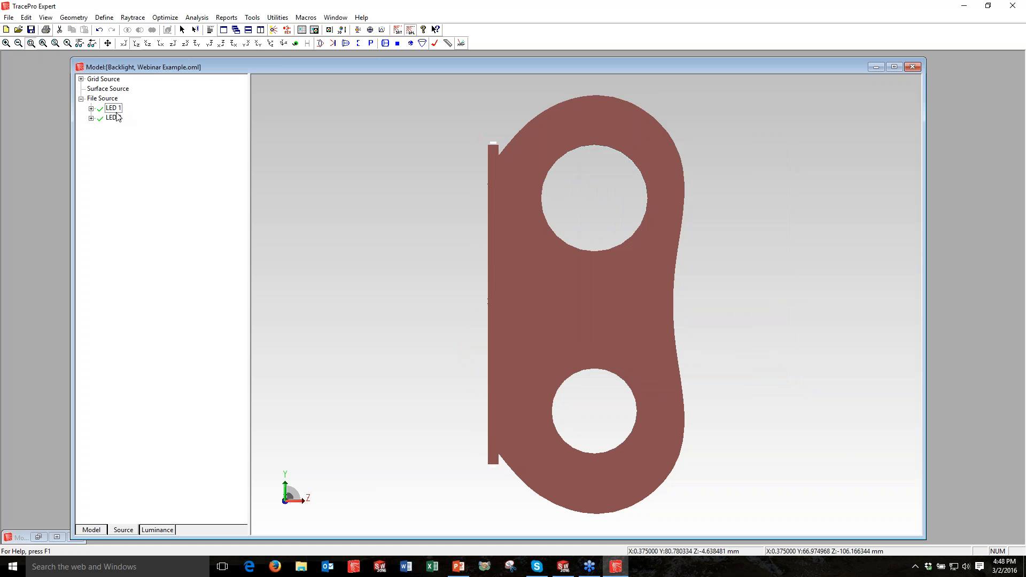
Select LED 1 and LED 2, run an Analysis Mode raytrace, and dismiss the message window
left_click(116, 116)
left_click(114, 108, "ctrl")
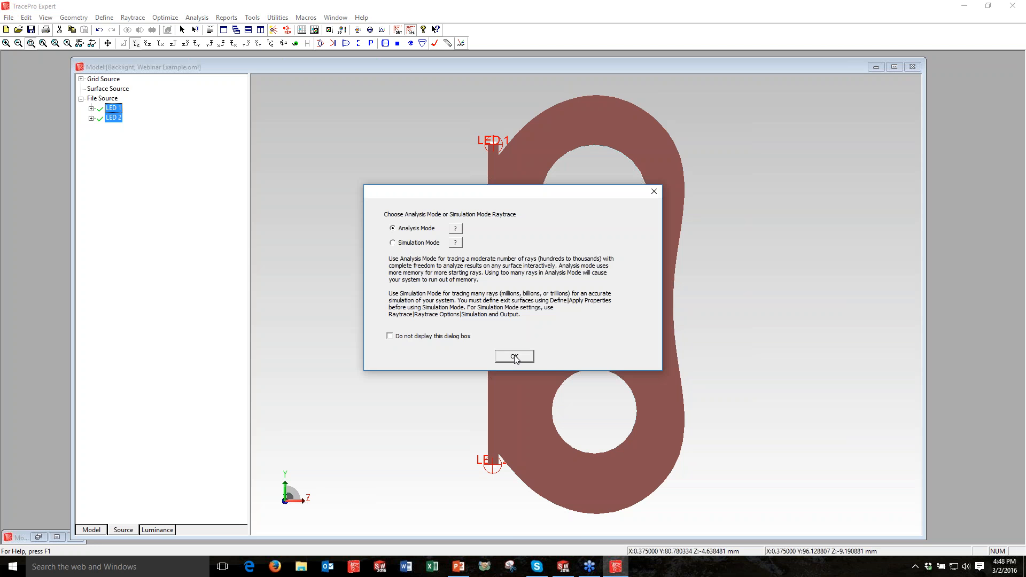
left_click(514, 356)
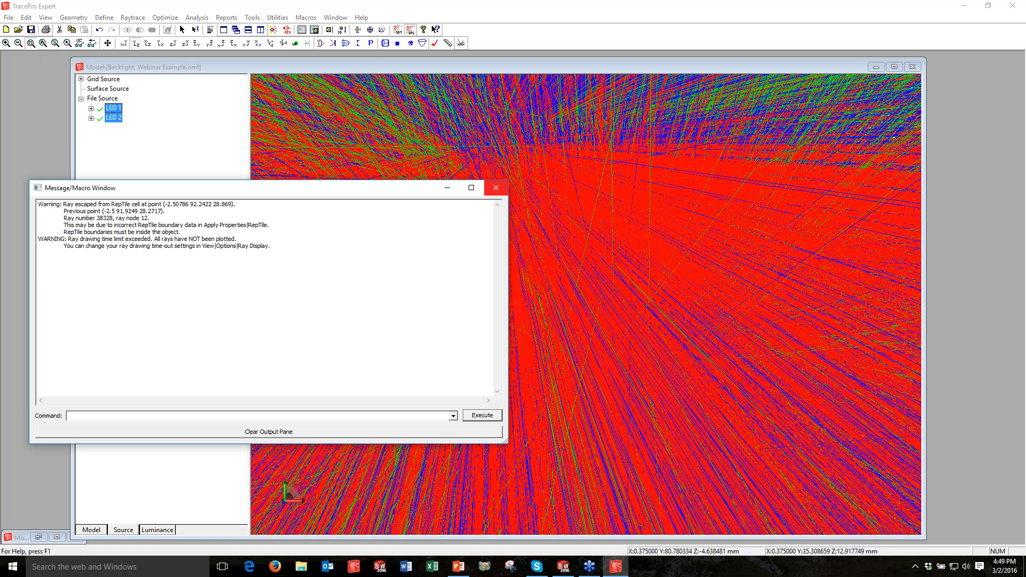
left_click(496, 188)
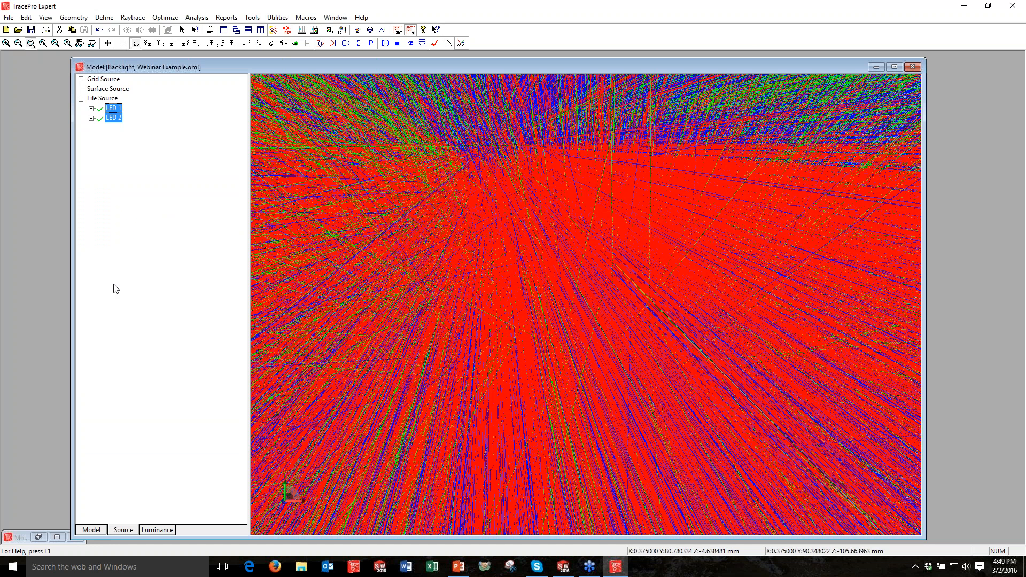
Sort the displayed rays by selected surface for the Target's Receiver, with all sources, all wavelengths and 100% of starting rays
left_click(91, 530)
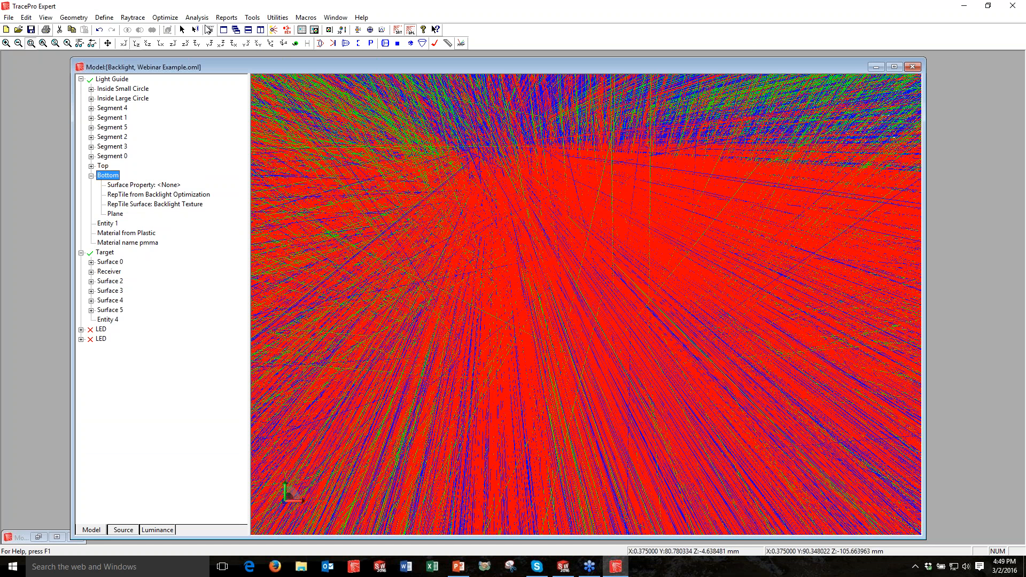
left_click(109, 271)
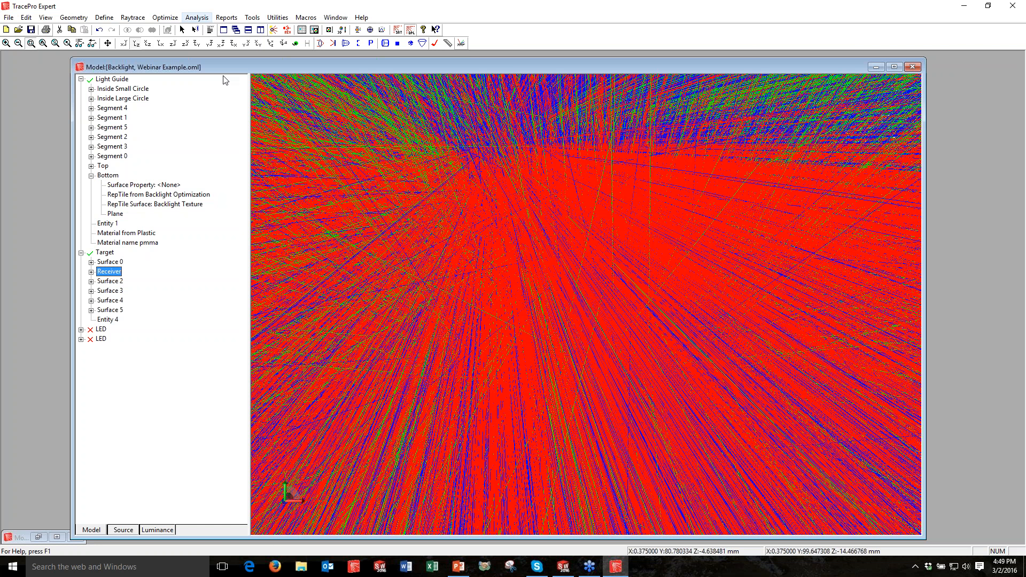
left_click(198, 17)
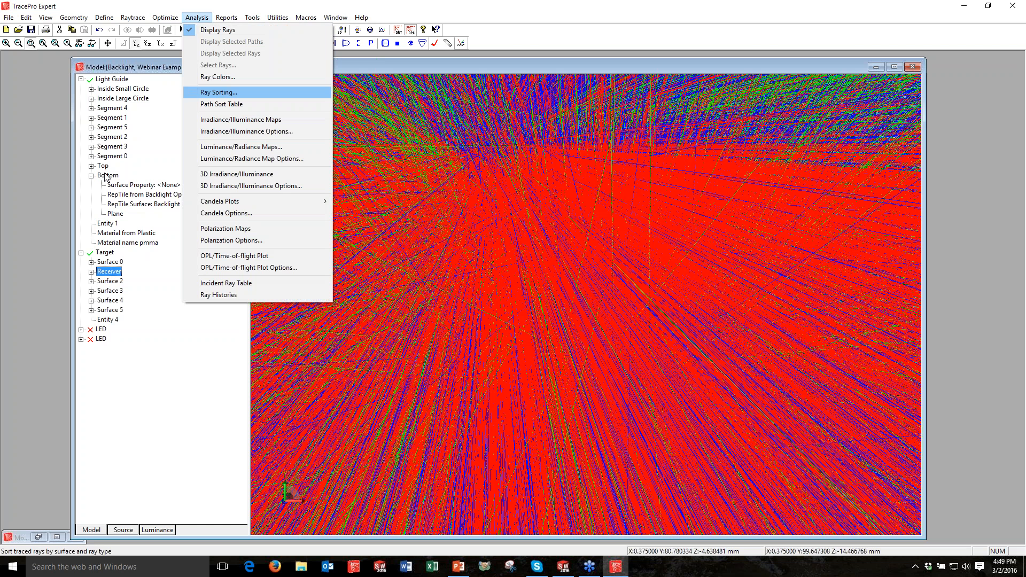
key("Return")
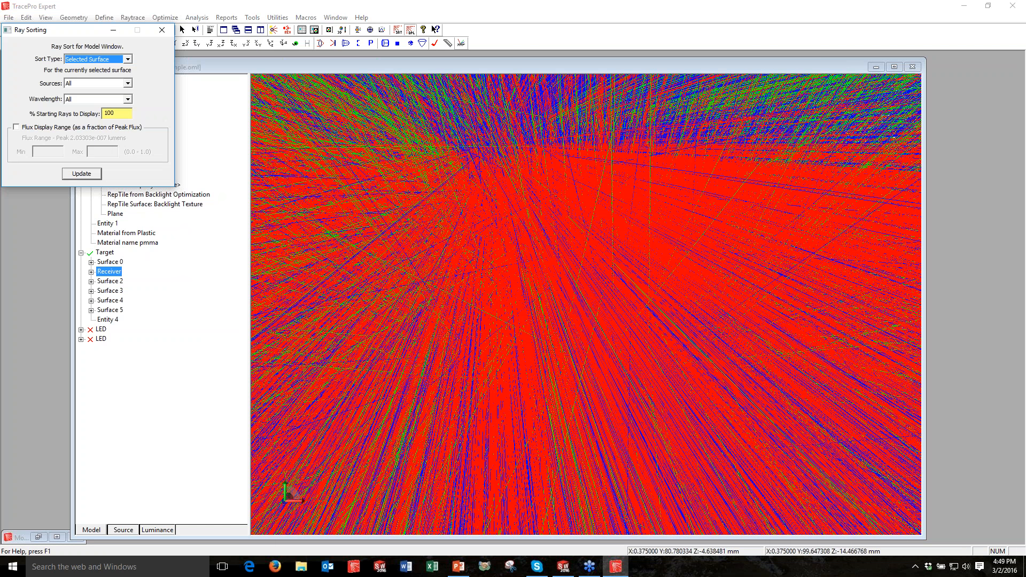
left_click(82, 174)
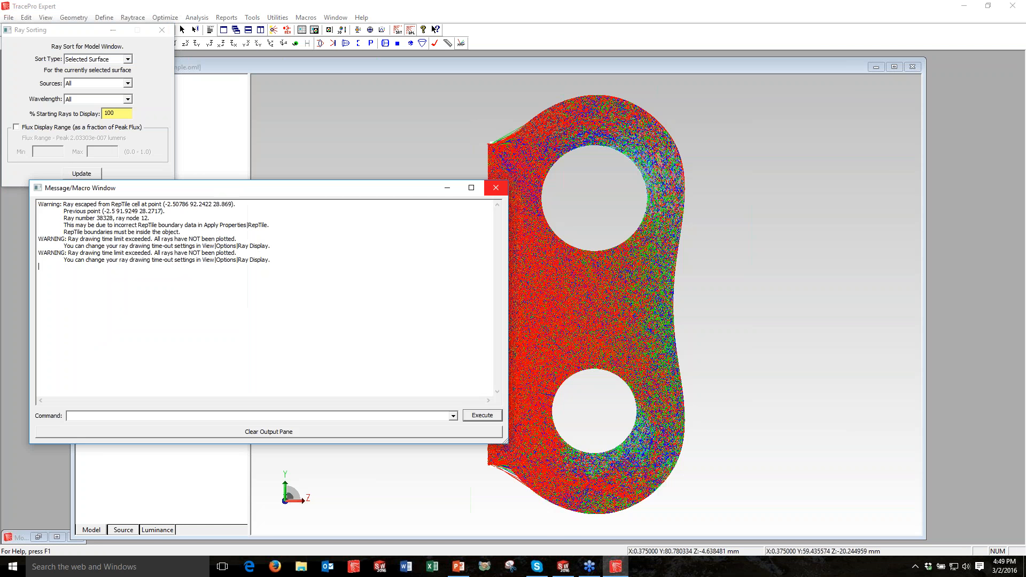
left_click(496, 188)
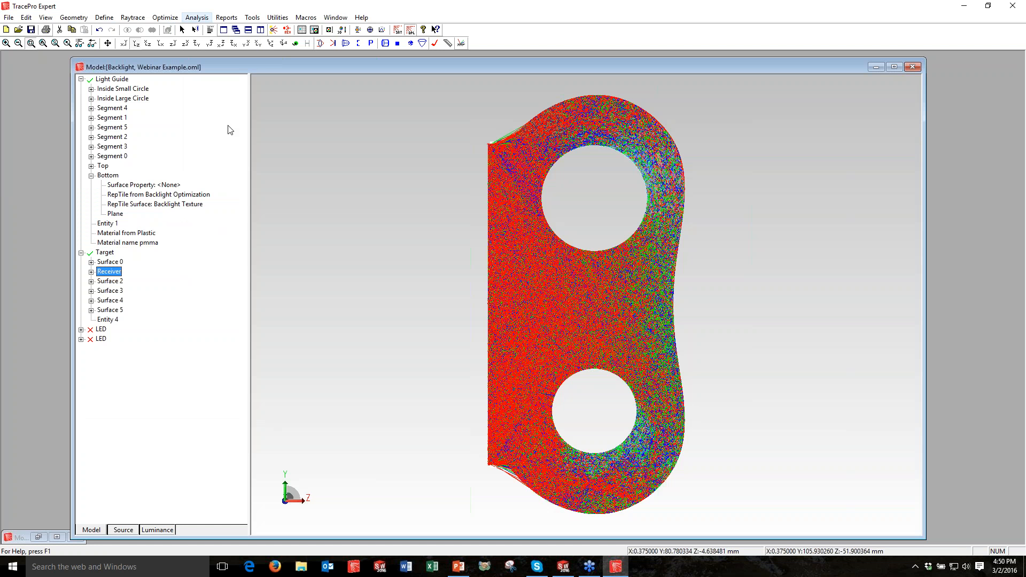
Generate the illuminance map for the Receiver surface and enlarge its window
left_click(197, 17)
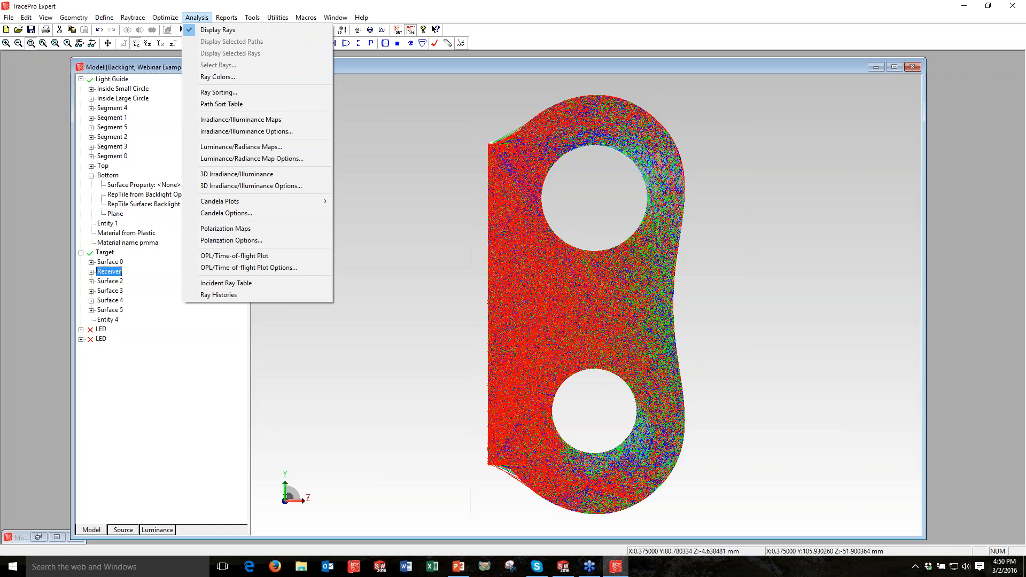
left_click(266, 122)
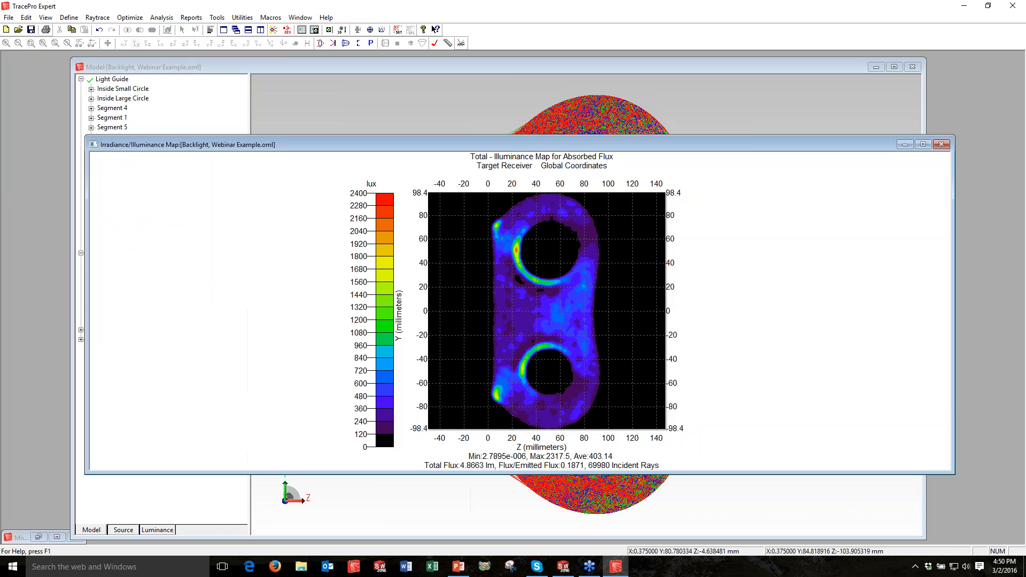
left_click_drag(86, 136, 109, 55)
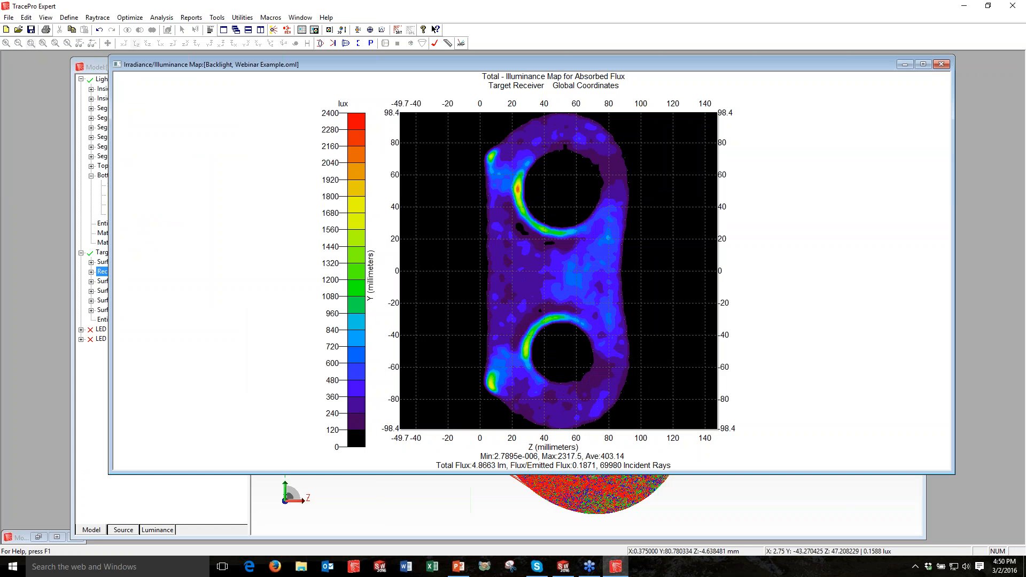
left_click_drag(955, 474, 868, 536)
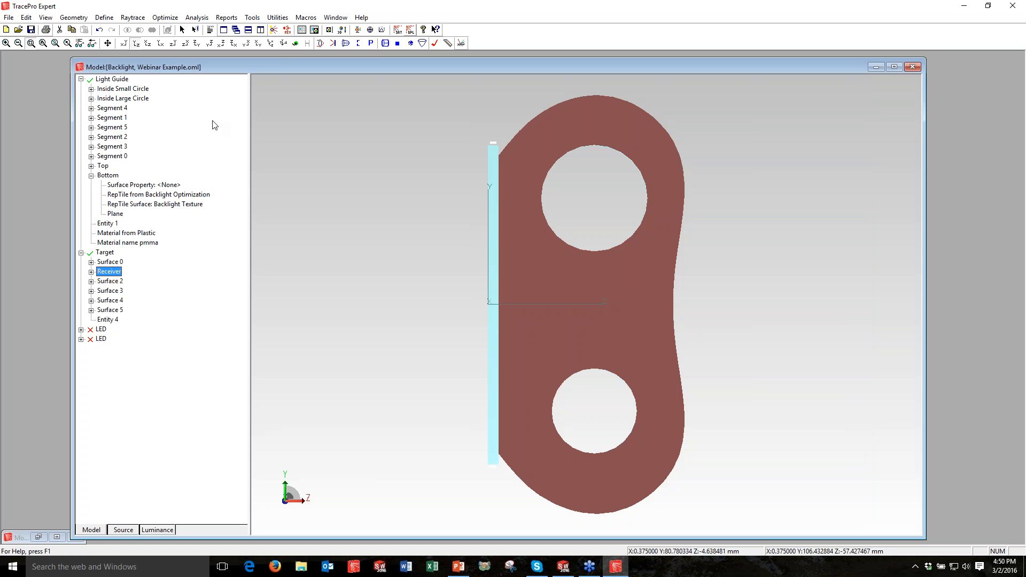
Display the 3D illuminance on the Receiver surface and rotate the light guide to examine the distribution
left_click(197, 17)
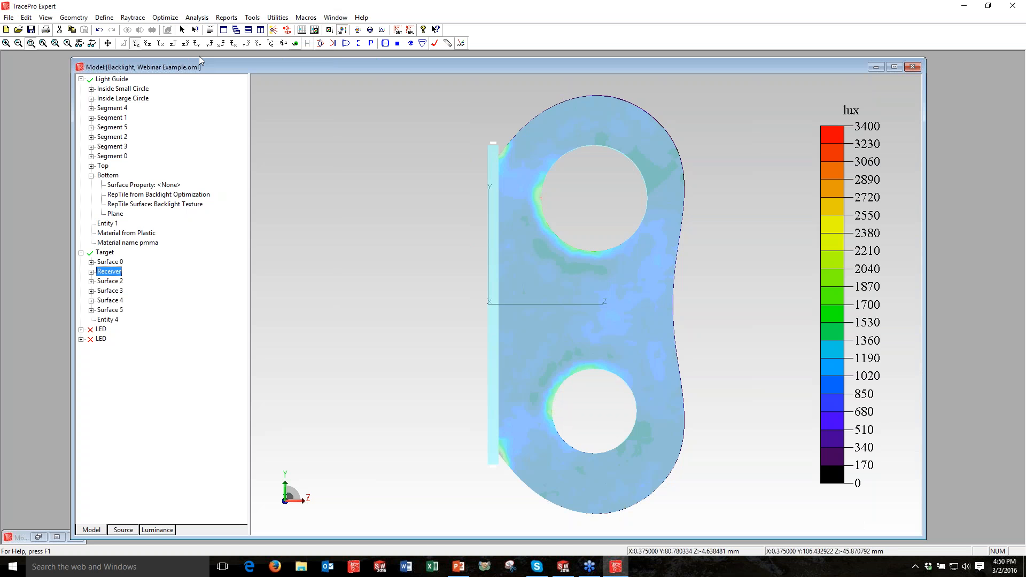
left_click(296, 43)
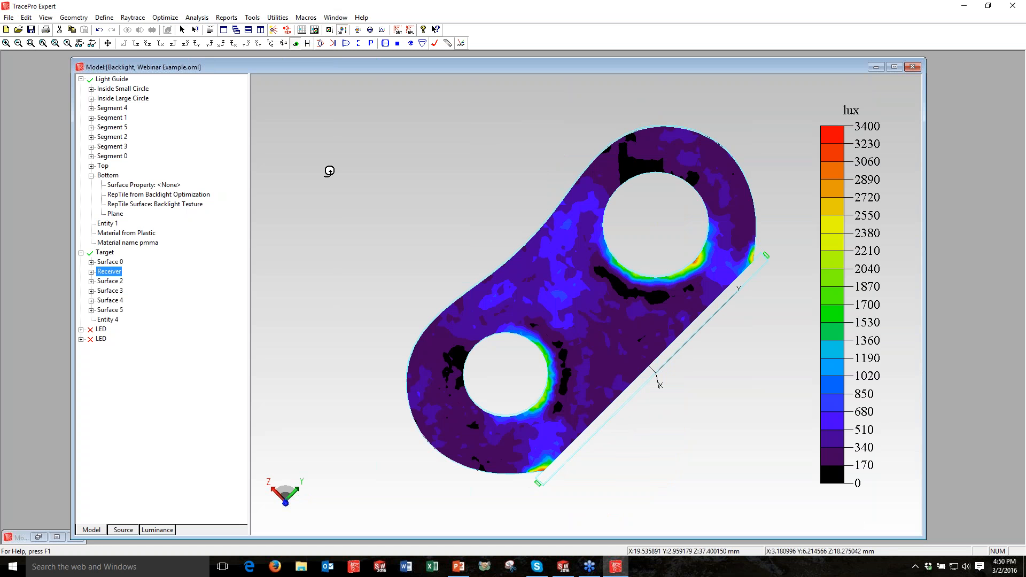
left_click_drag(653, 371, 649, 344)
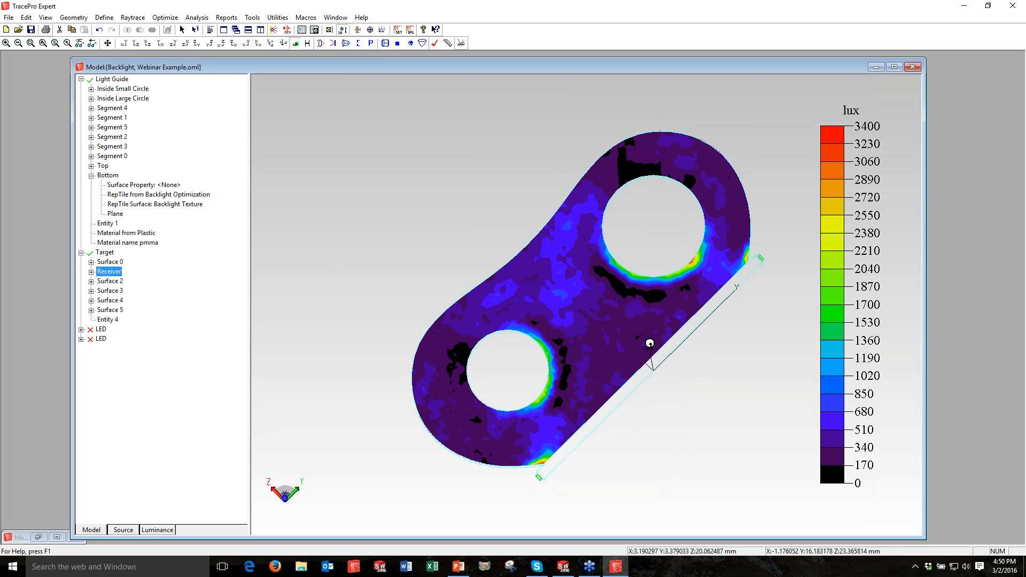
left_click_drag(650, 343, 647, 309)
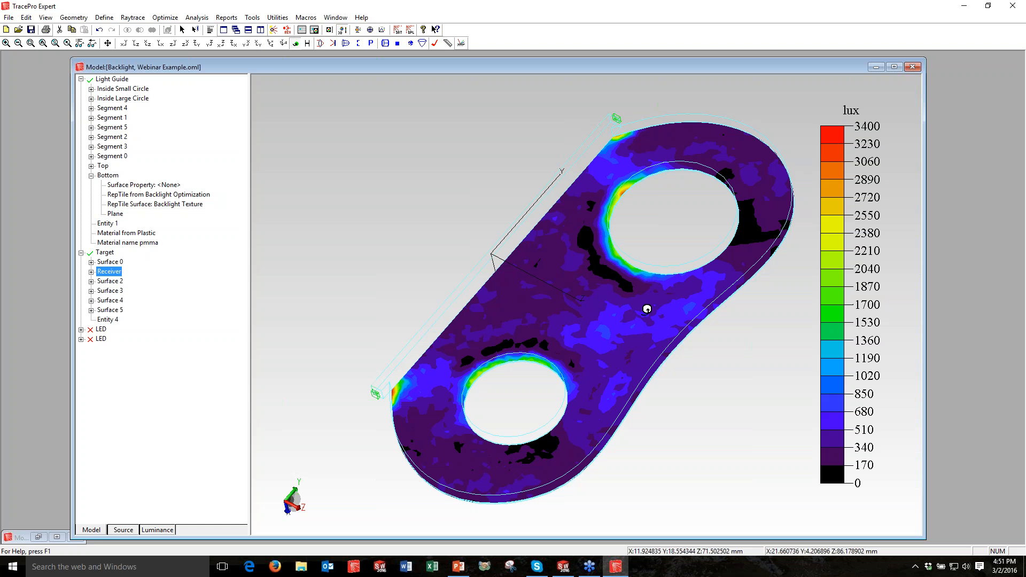
scroll(647, 309, "down", 1)
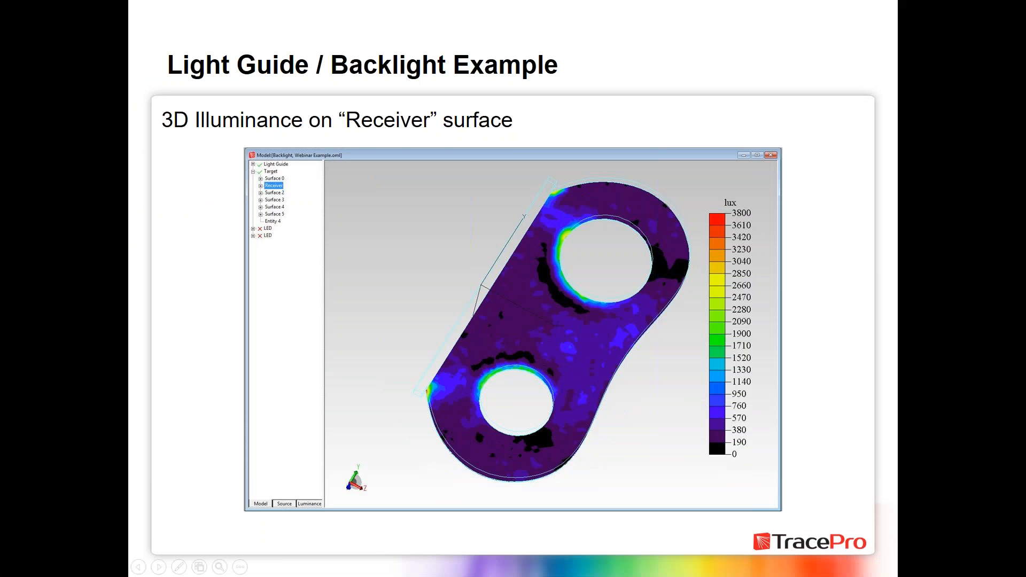
key("Right")
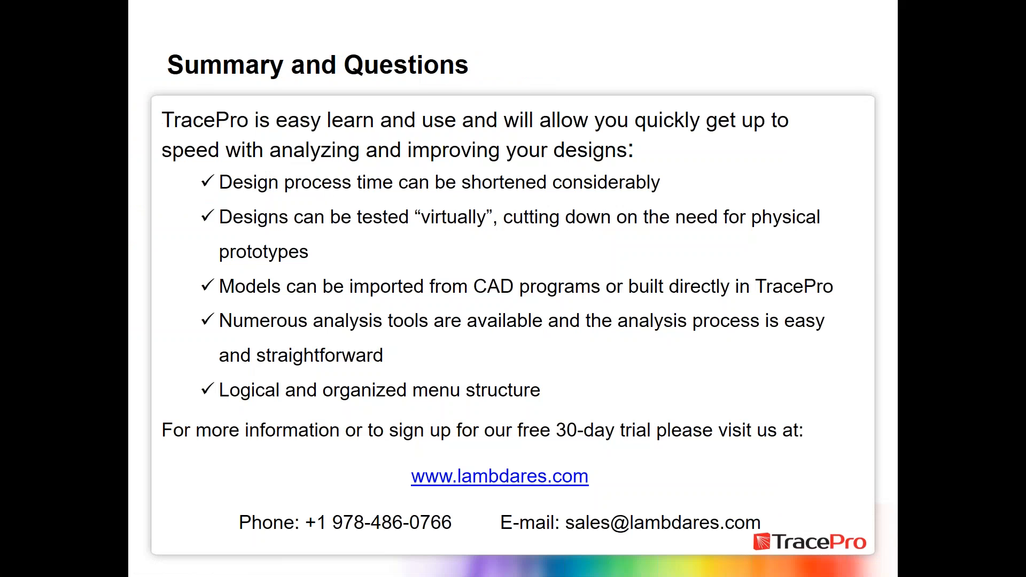
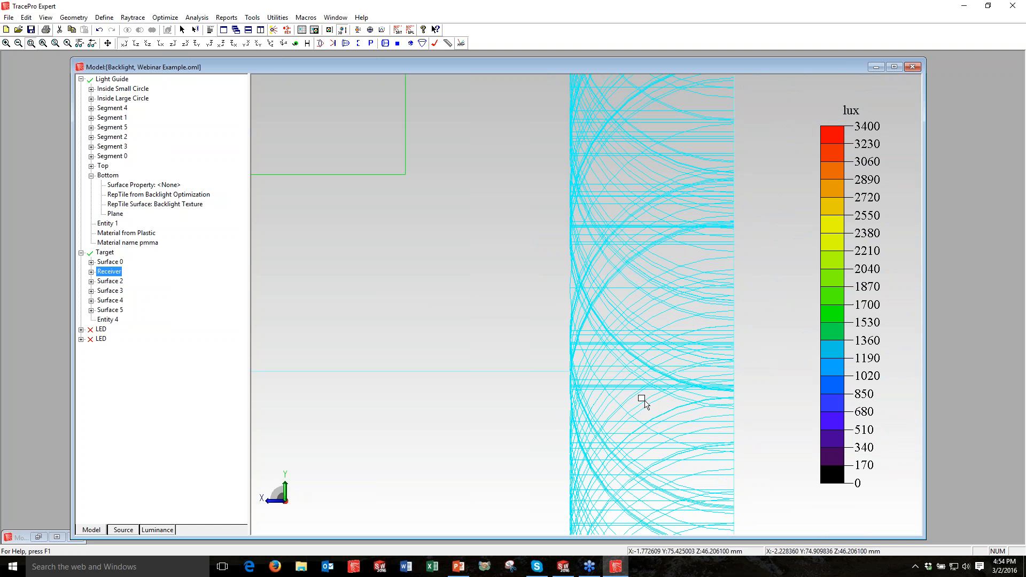
Fit the whole light guide in view, and switch to the Desk Lamp Assembly model
scroll(644, 402, "down", 1)
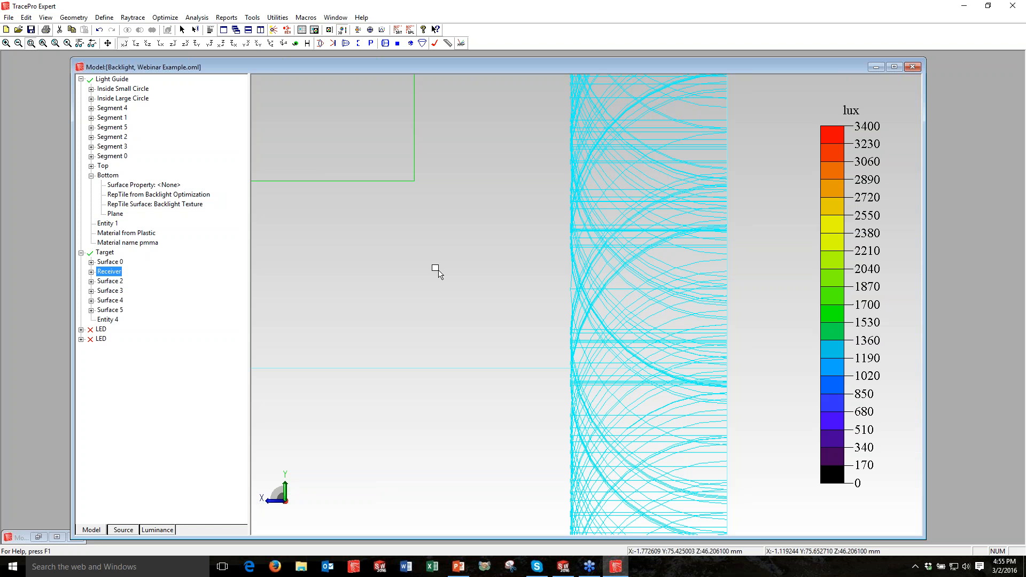
key("ctrl+a")
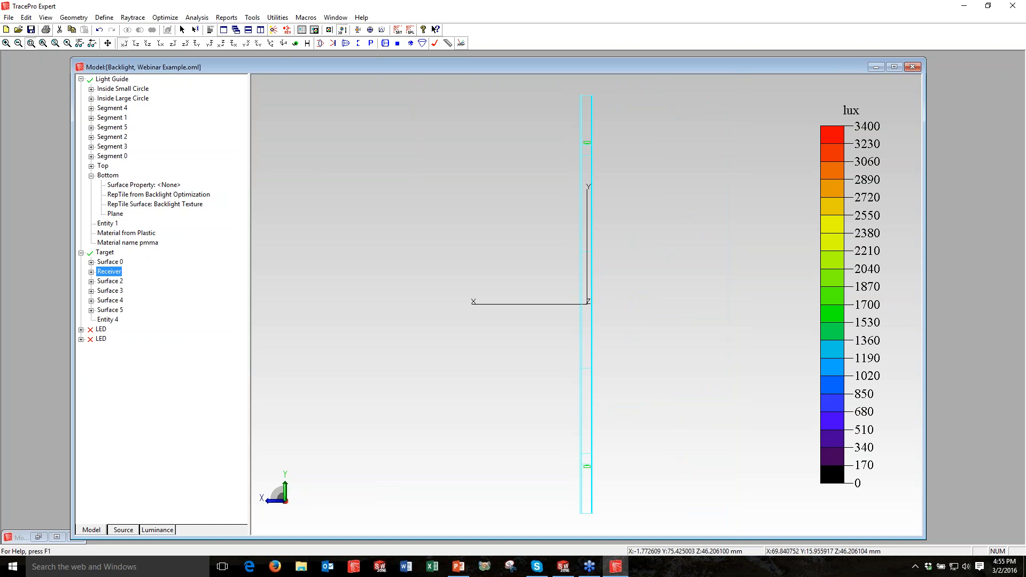
left_click(38, 538)
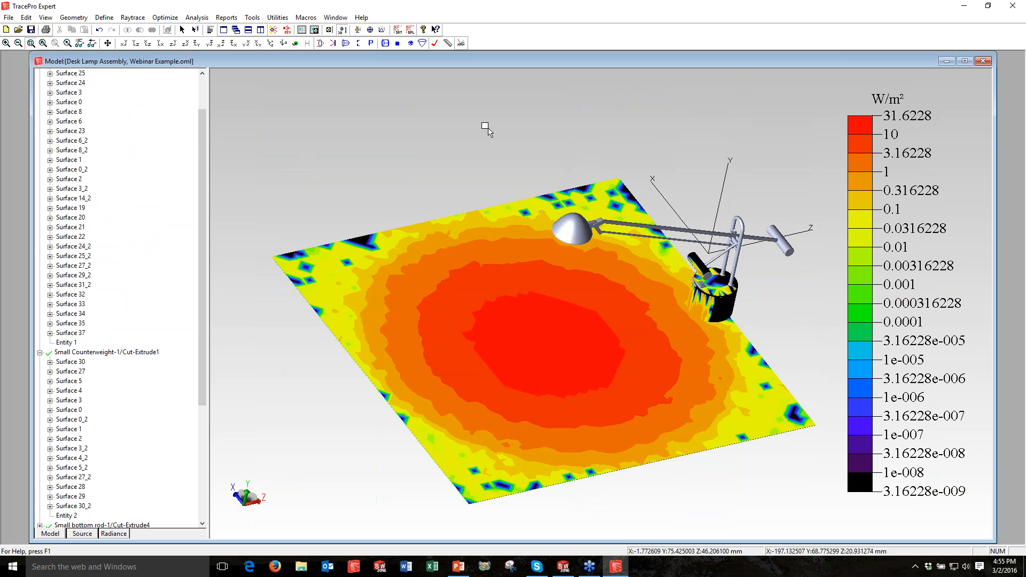
scroll(303, 118, "up", 2)
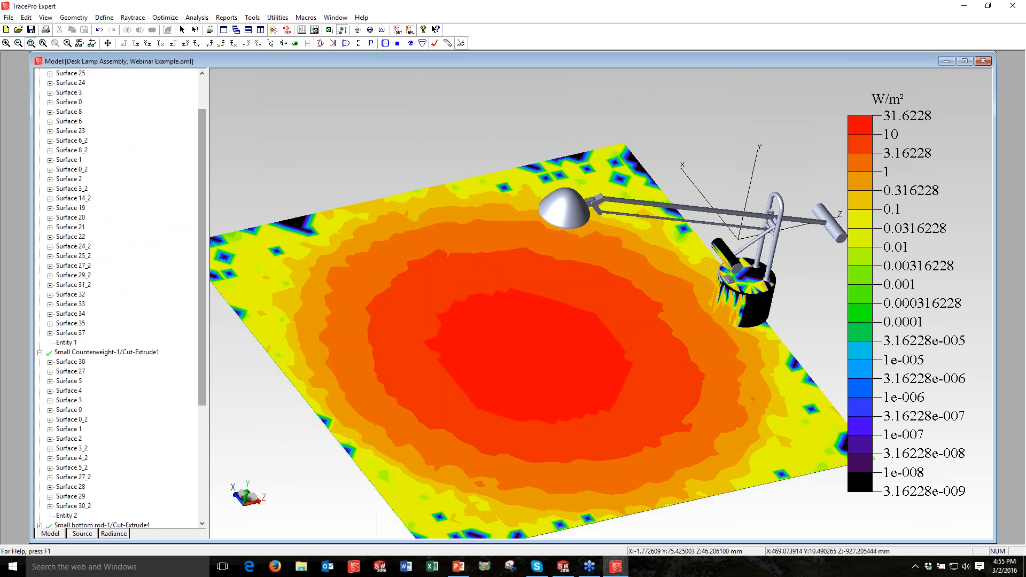
Turn the desk lamp's 3D irradiance display off and on again, and add a small counterweight surface to the selection
left_click(197, 17)
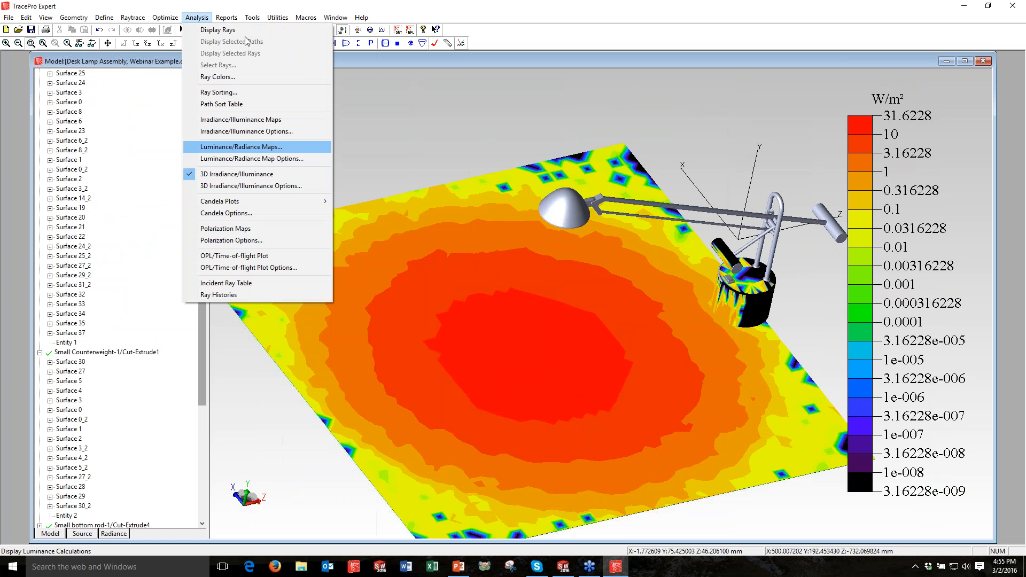
left_click(237, 174)
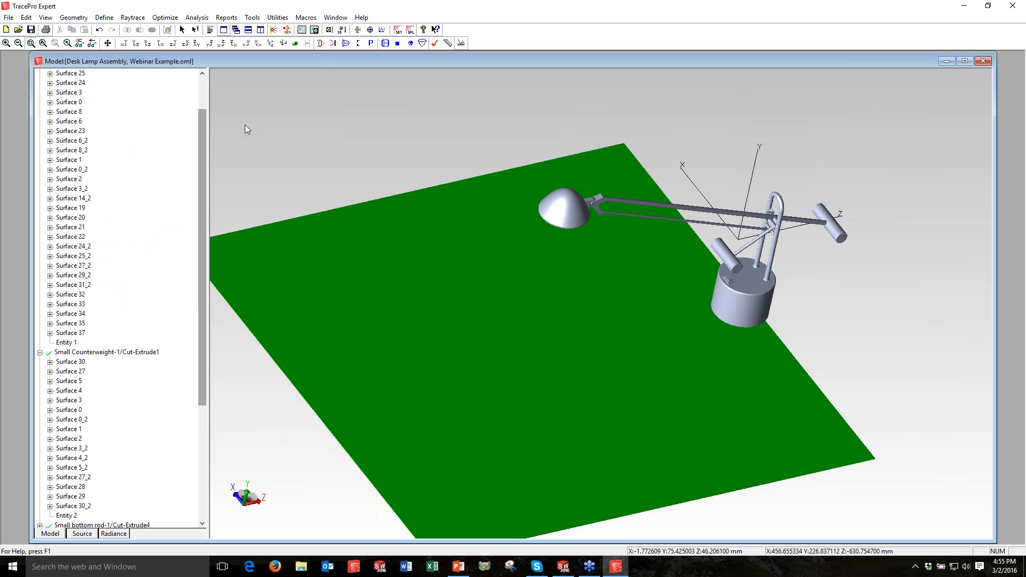
left_click(197, 17)
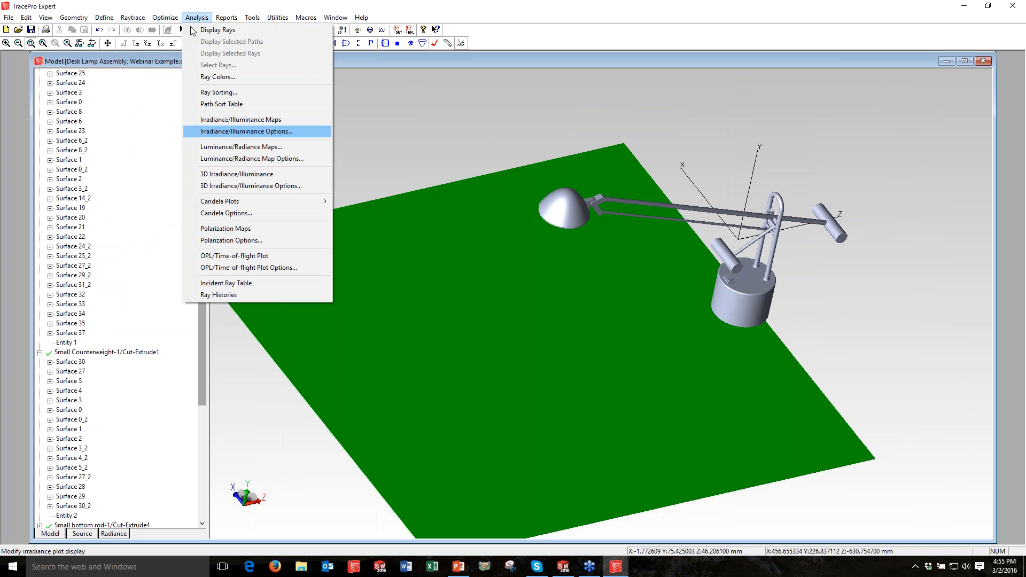
left_click(236, 174)
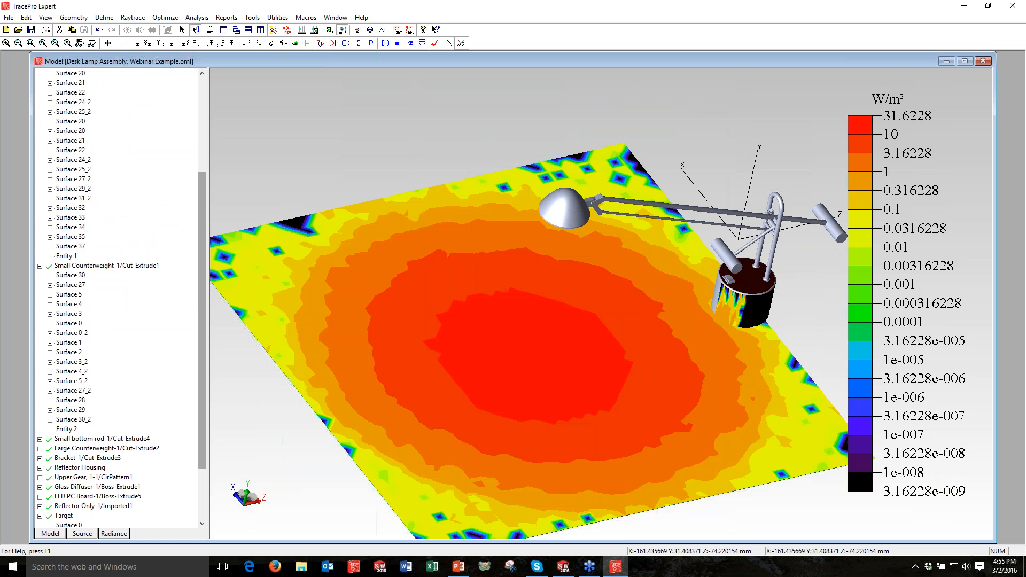
left_click(726, 256, "ctrl")
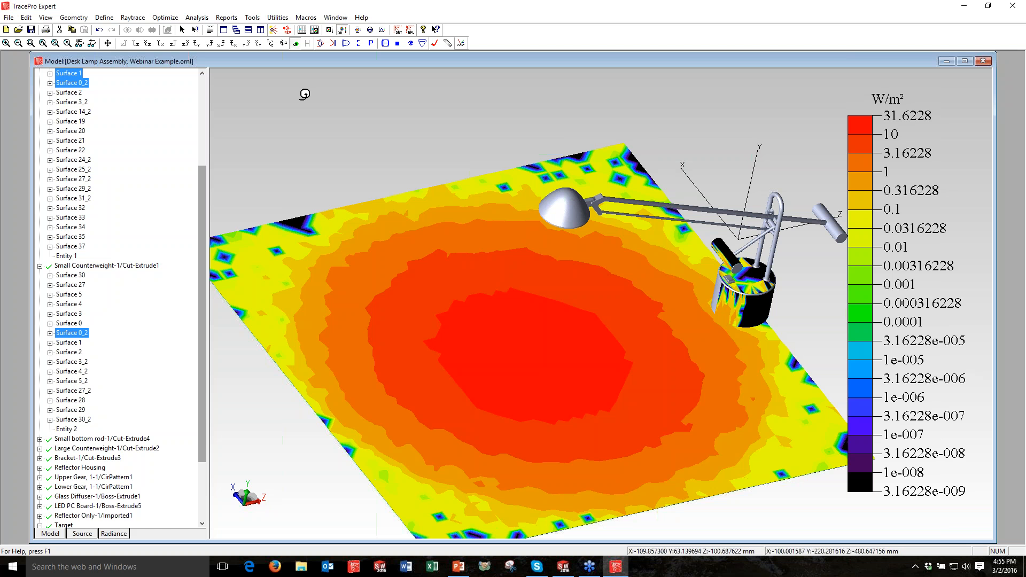
Examine the underside of the lamp's reflector head up close
middle_click_drag(500, 438, 304, 94)
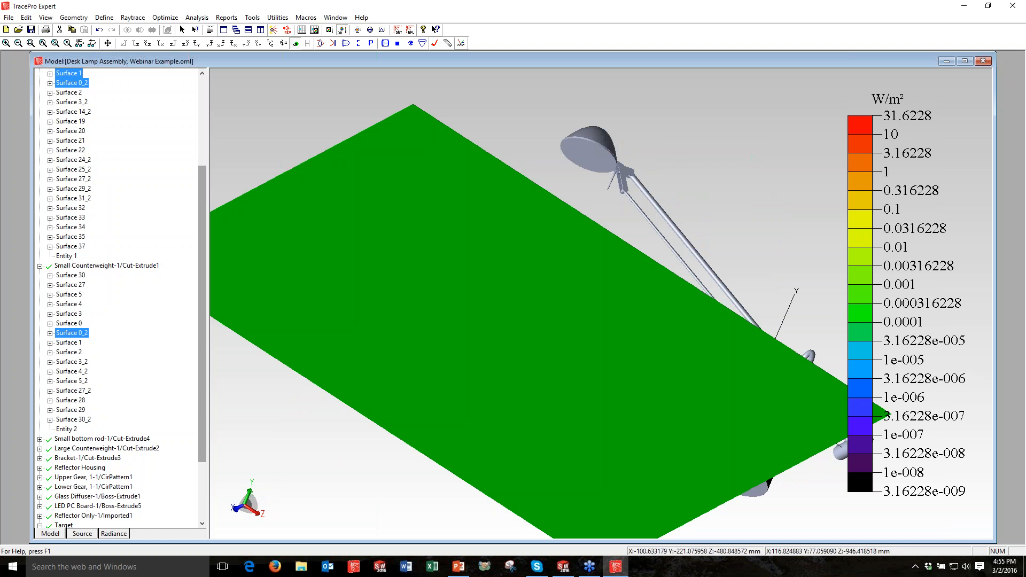
left_click(31, 43)
left_click_drag(532, 118, 639, 194)
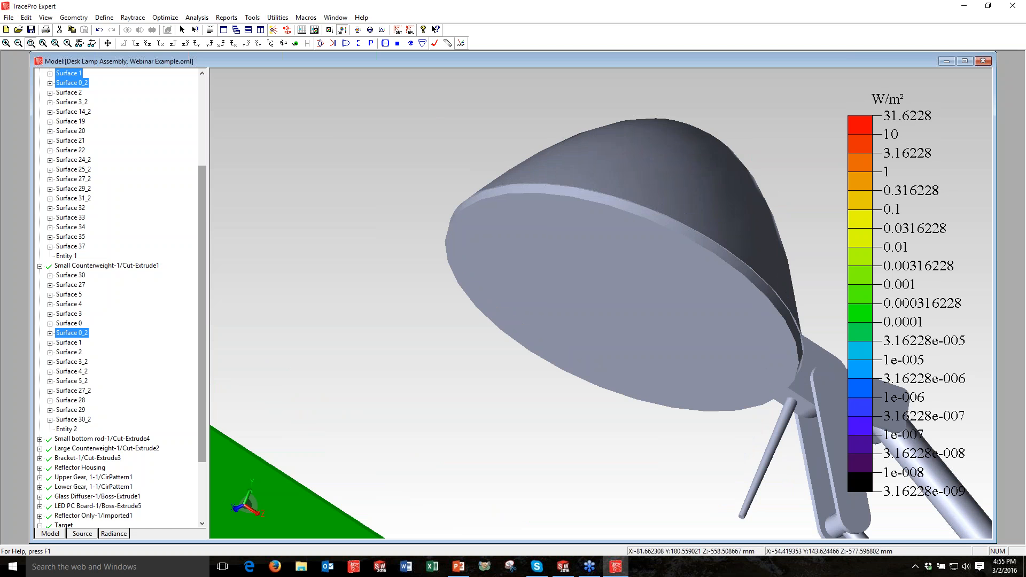
Select the Glass Diffuser's outer face and set the 3D irradiance map to plot incident rays with log scale off
left_click(567, 295)
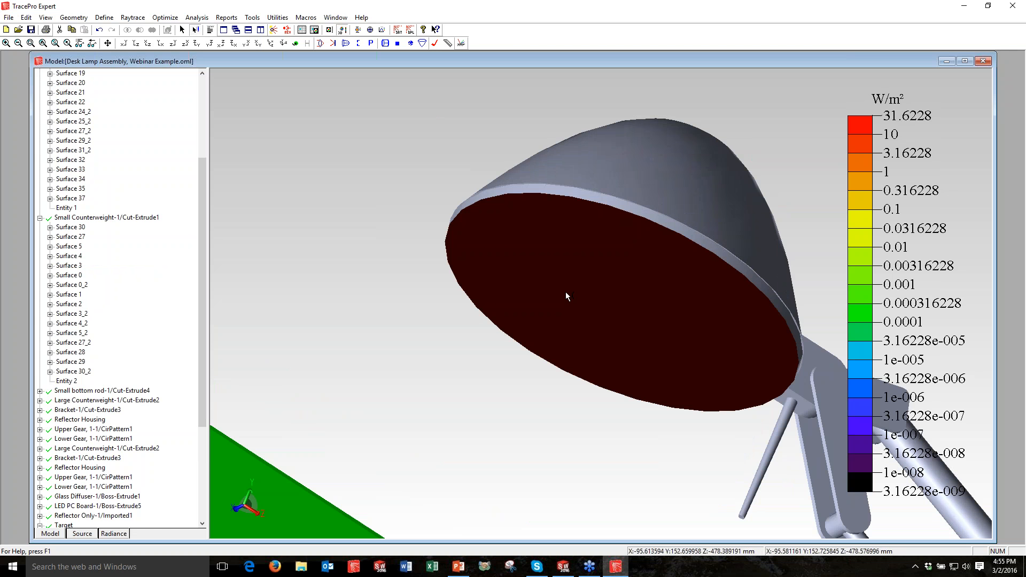
left_click(611, 284)
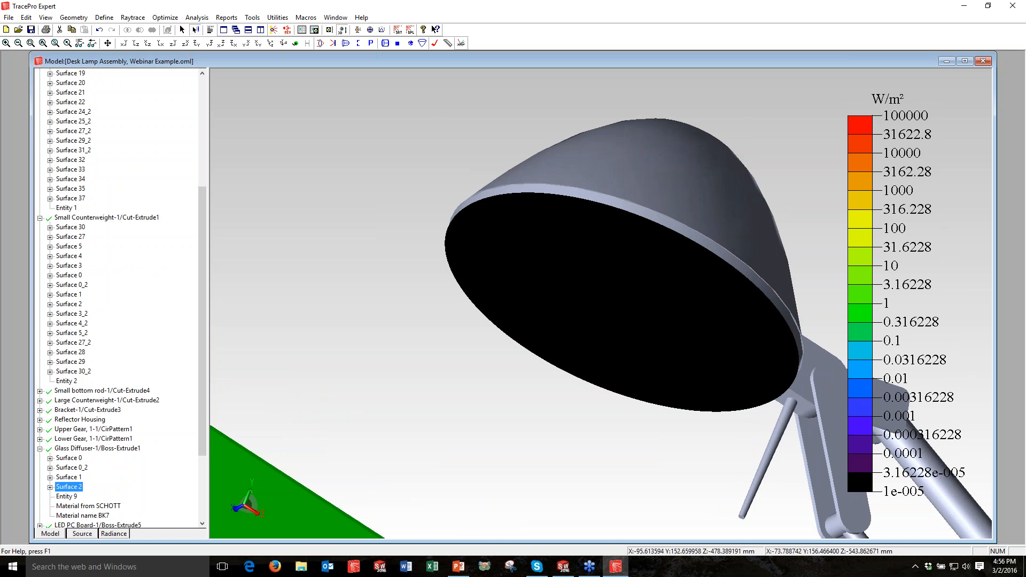
right_click(281, 173)
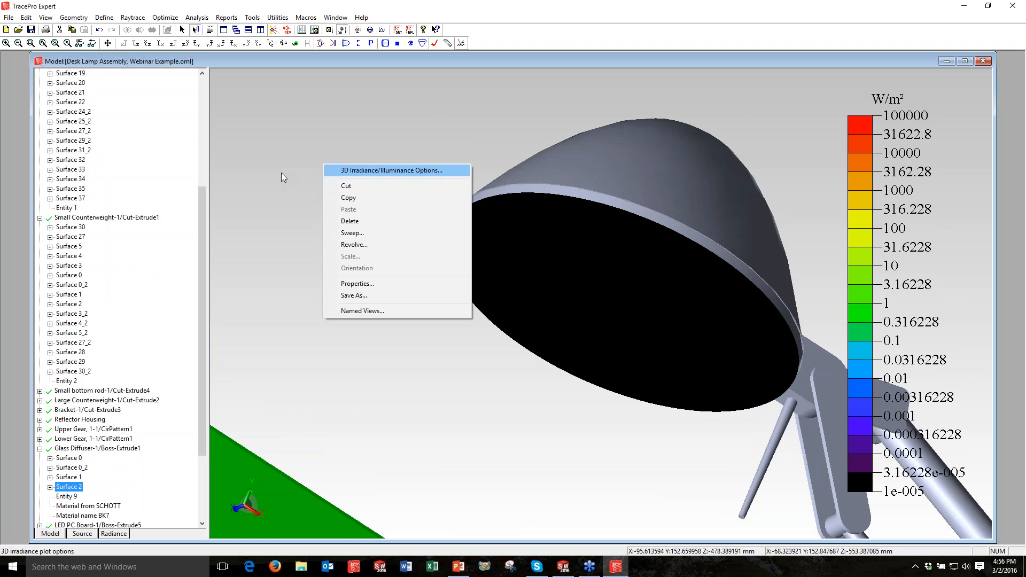
key("Return")
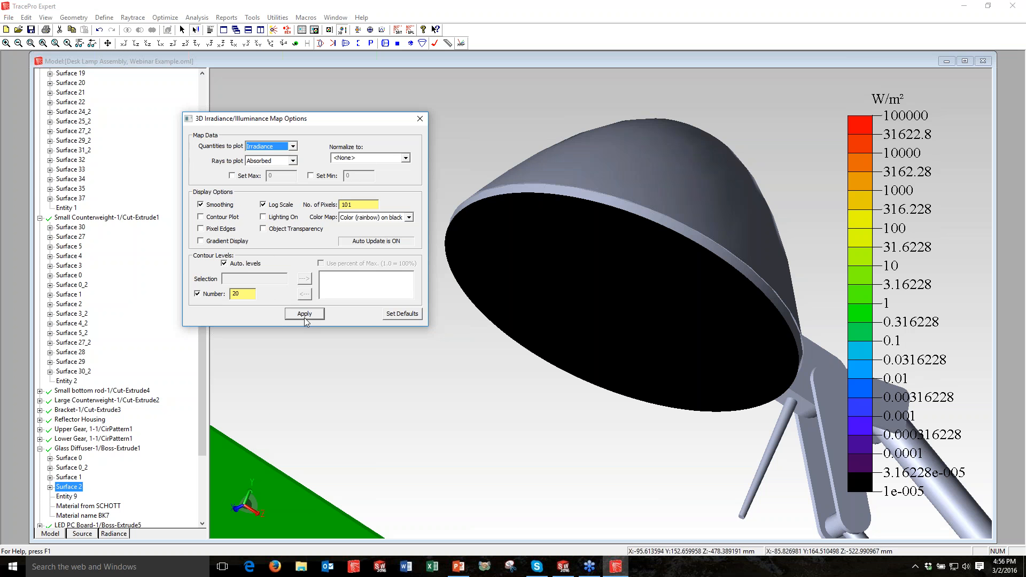
key("Tab")
key("Down")
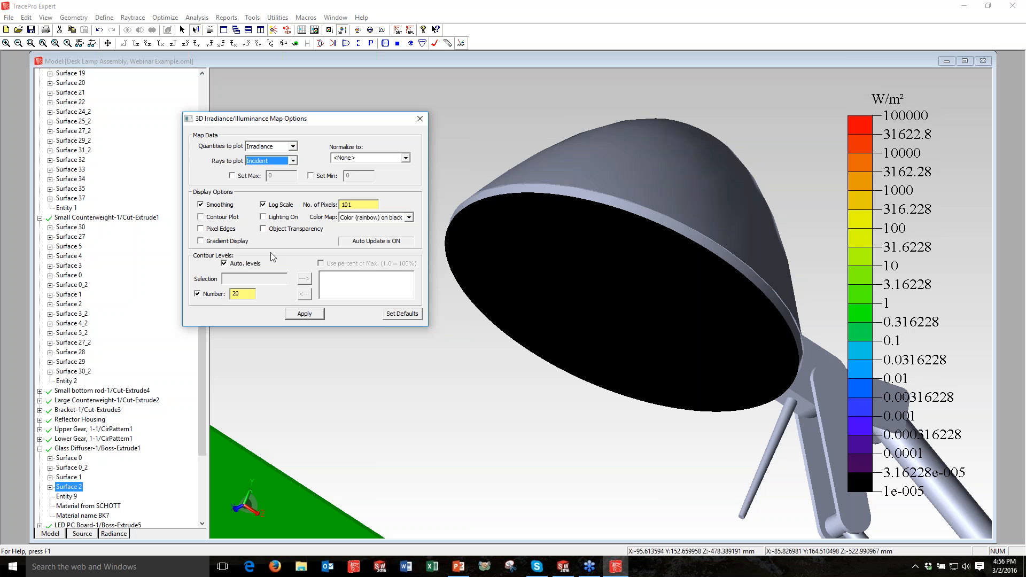
left_click(306, 315)
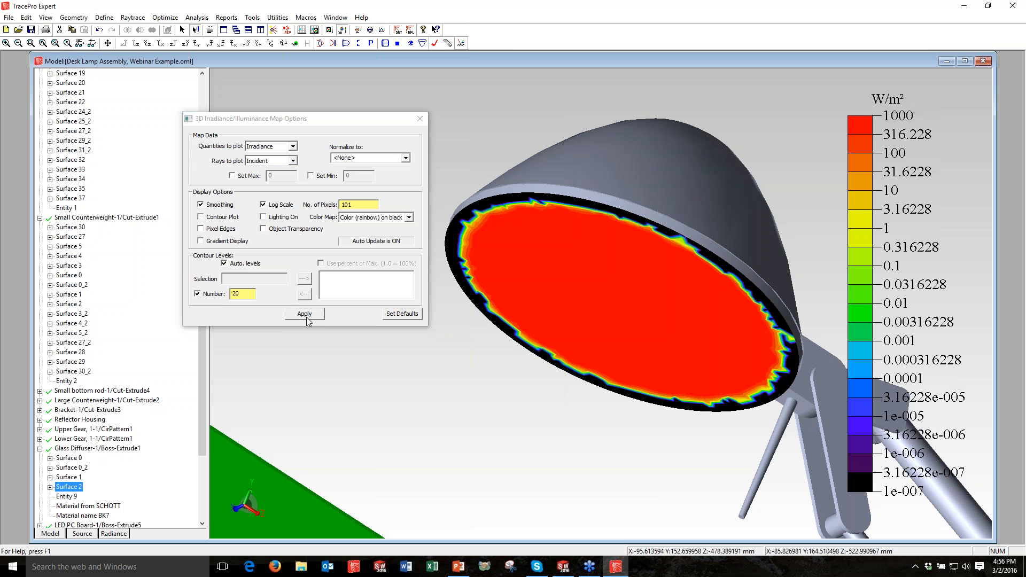
left_click(263, 204)
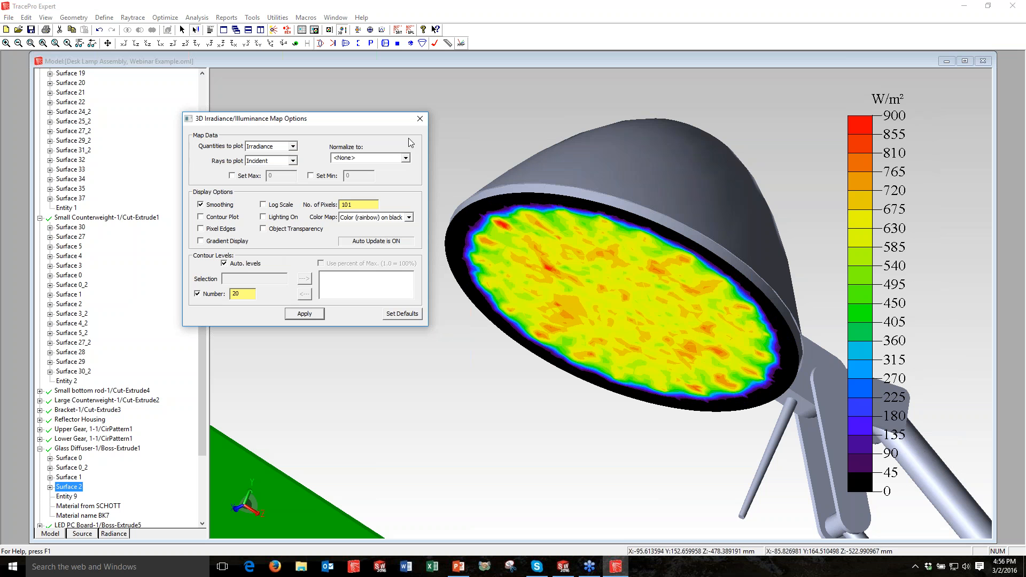
left_click(420, 118)
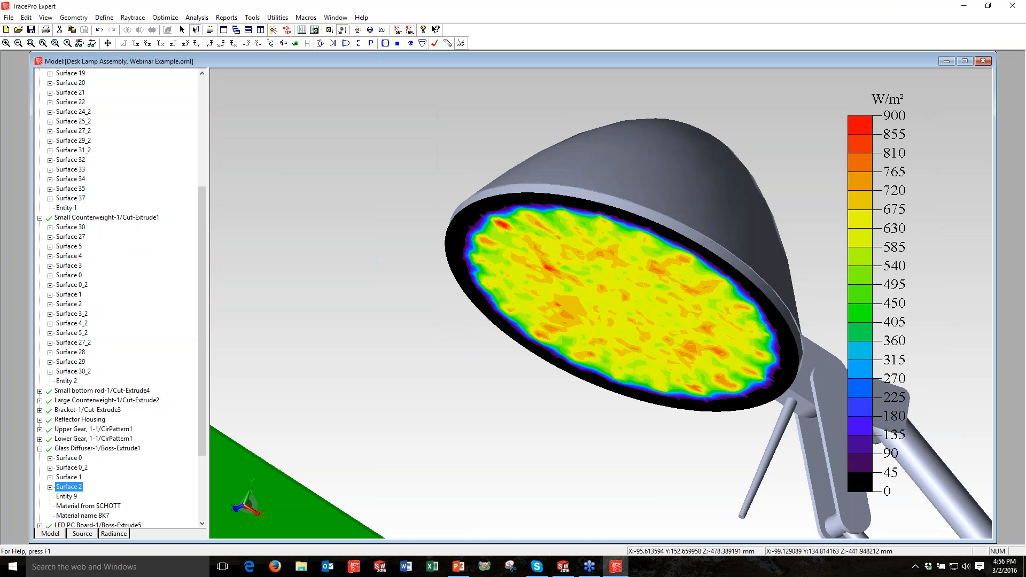
Examine the diffuser's 3D irradiance distribution up close and from around the desk lamp and target
middle_click_drag(619, 320, 584, 282)
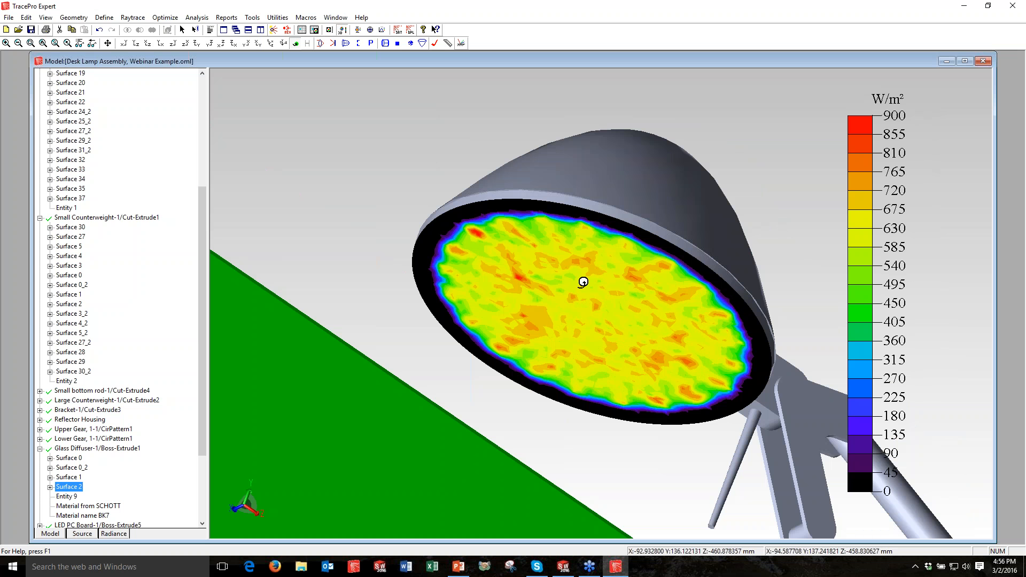
scroll(583, 281, "up", 1)
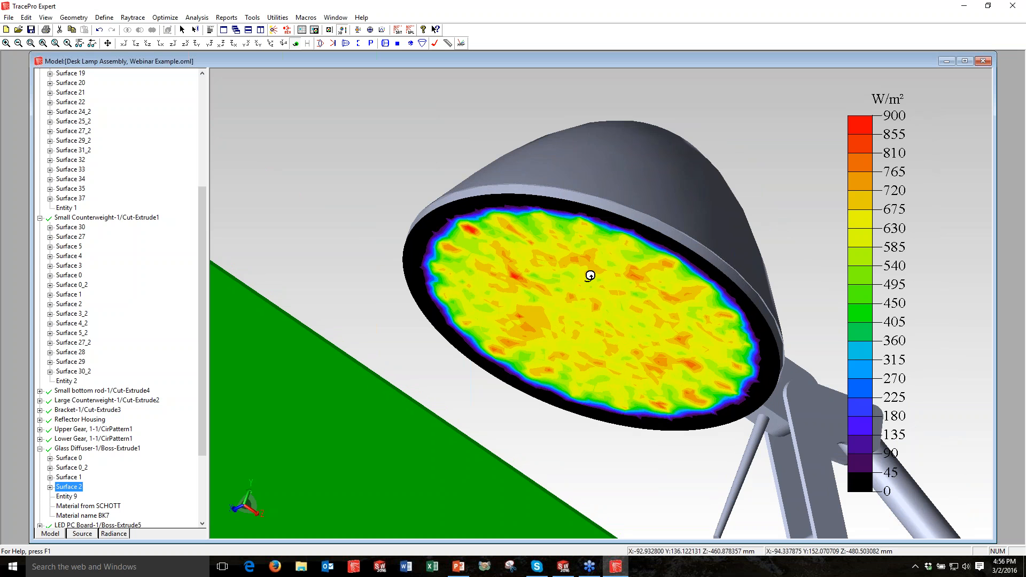
scroll(590, 276, "down", 3)
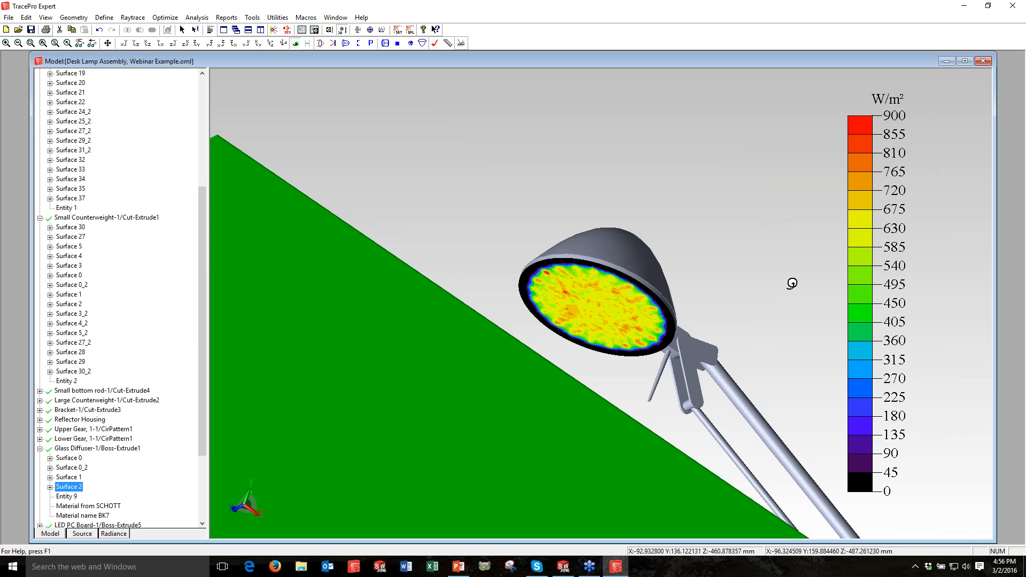
left_click_drag(792, 283, 745, 289)
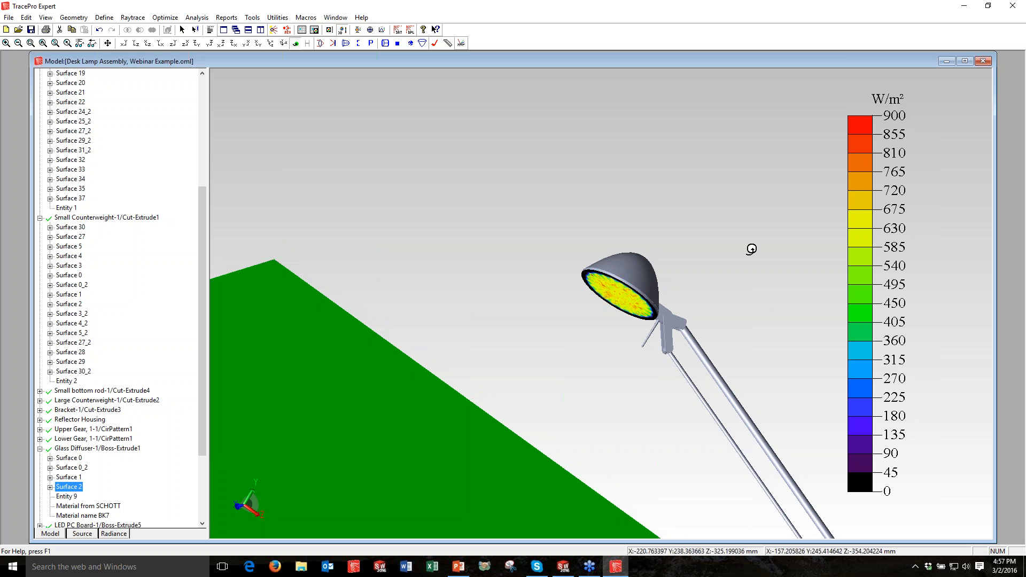
left_click_drag(751, 249, 691, 305)
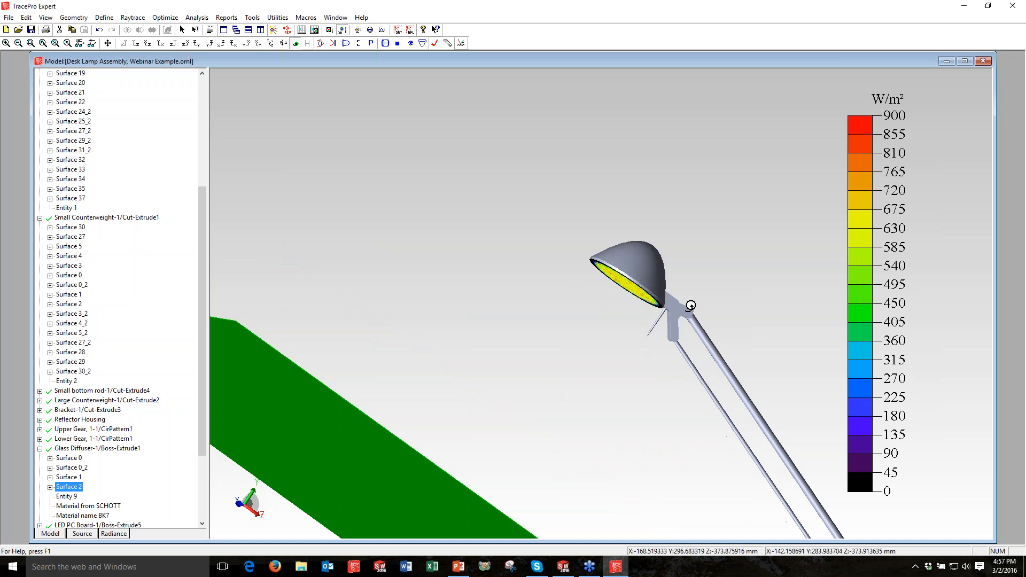
scroll(690, 306, "down", 3)
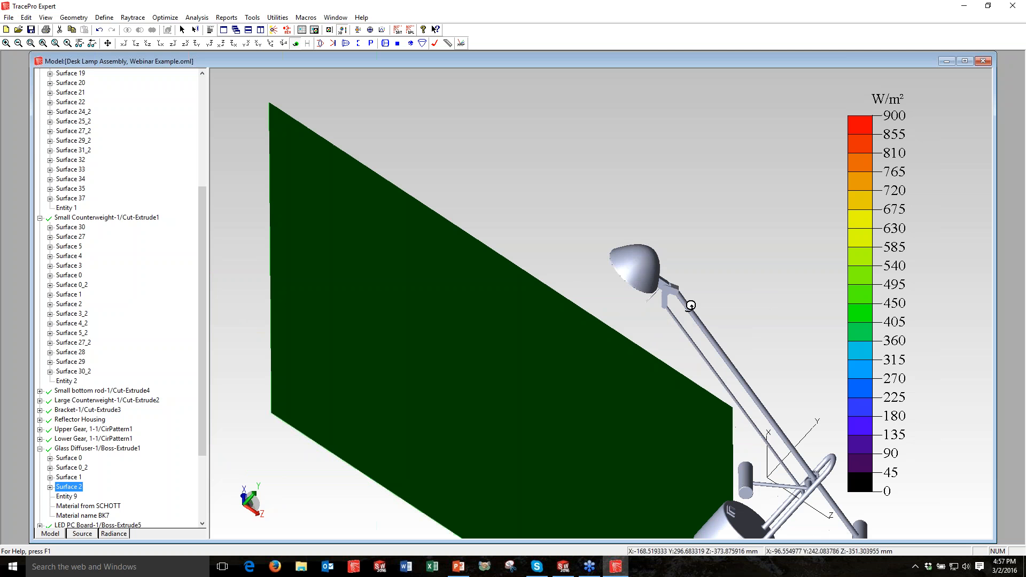